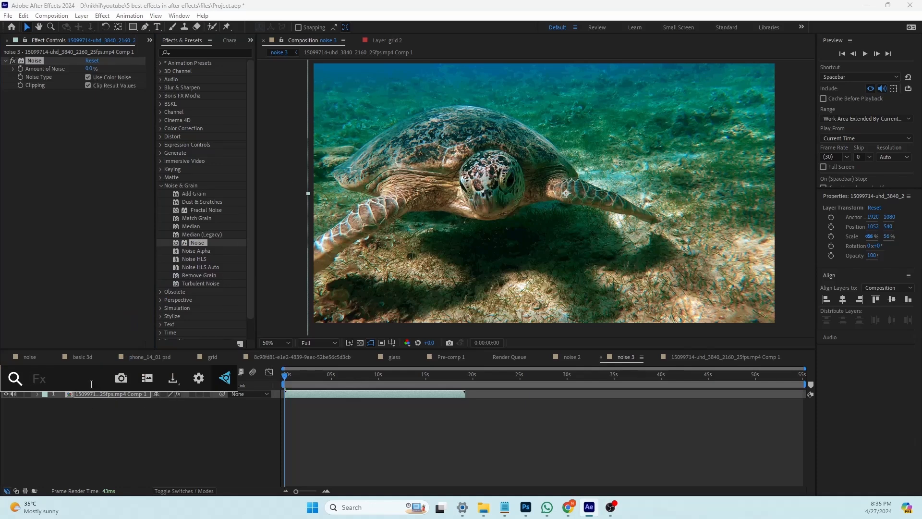
- Turn off color noise and result clipping in the Noise effect on the turtle clip
click(91, 412)
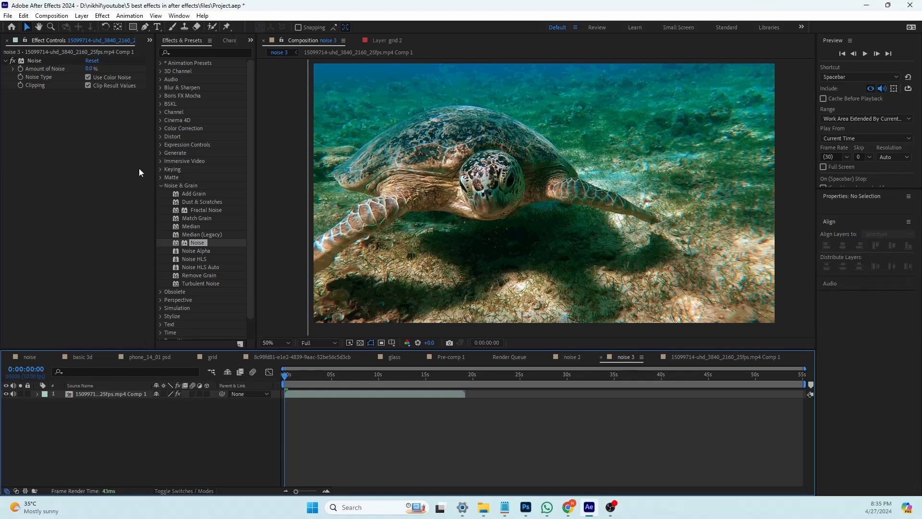
scroll(460, 157, up, 4)
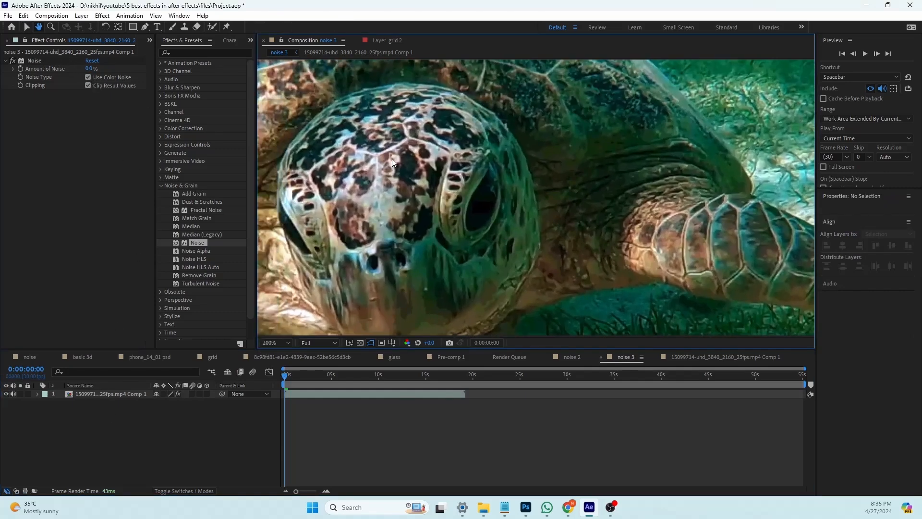
click(88, 77)
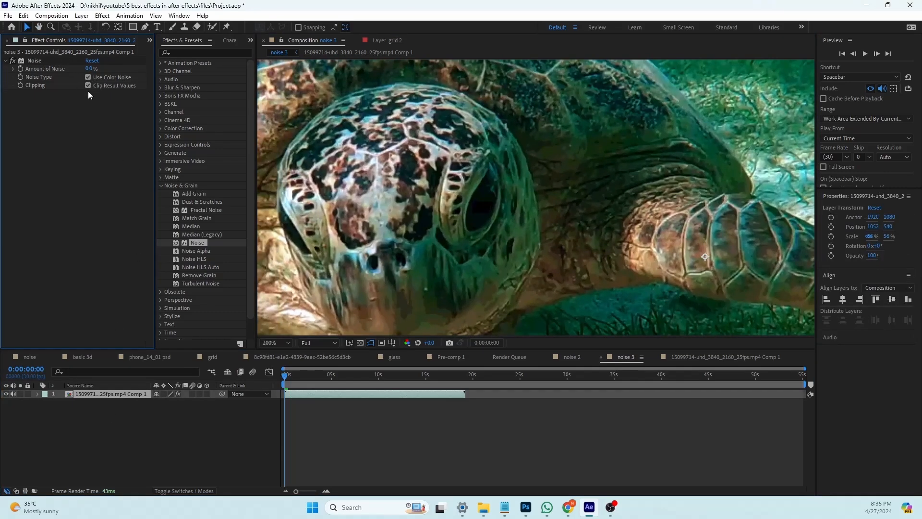
scroll(439, 155, up, 2)
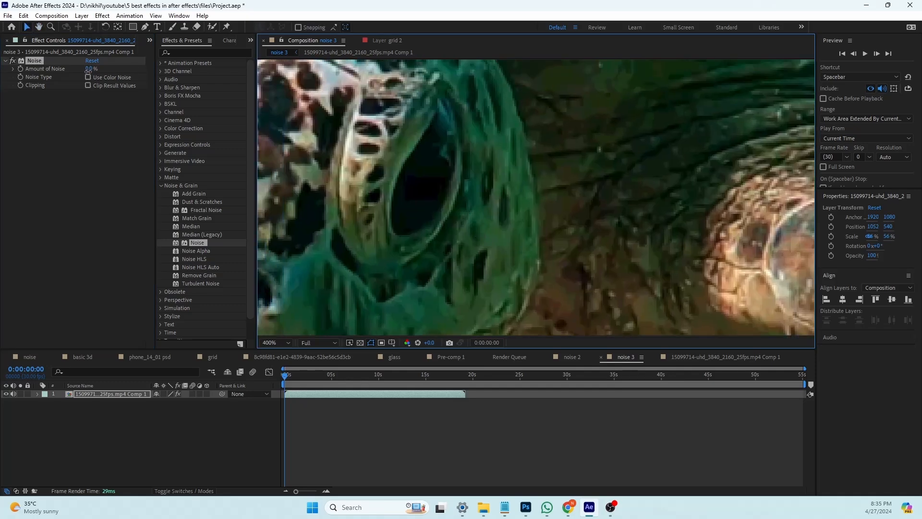
- Set the turtle clip's amount of noise to 38% and compare the footage with its effects off and on
drag(91, 70, 110, 76)
scroll(546, 159, down, 2)
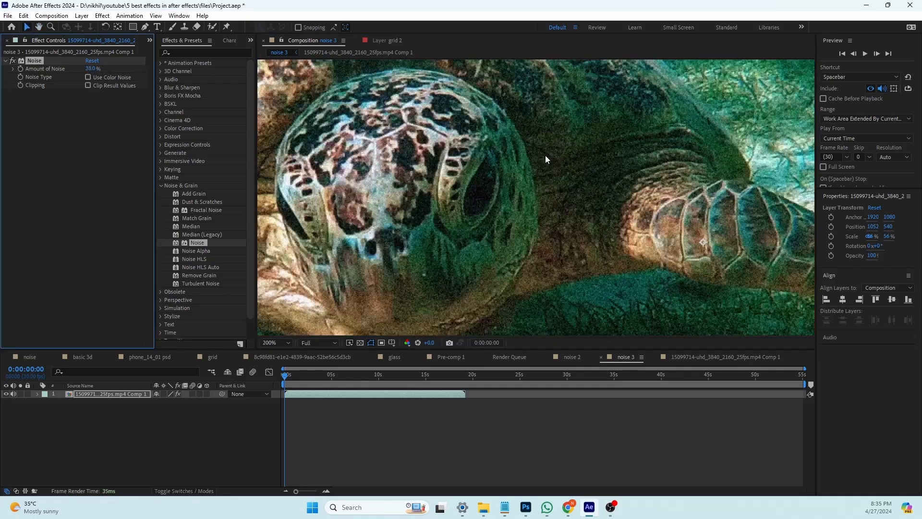
click(180, 394)
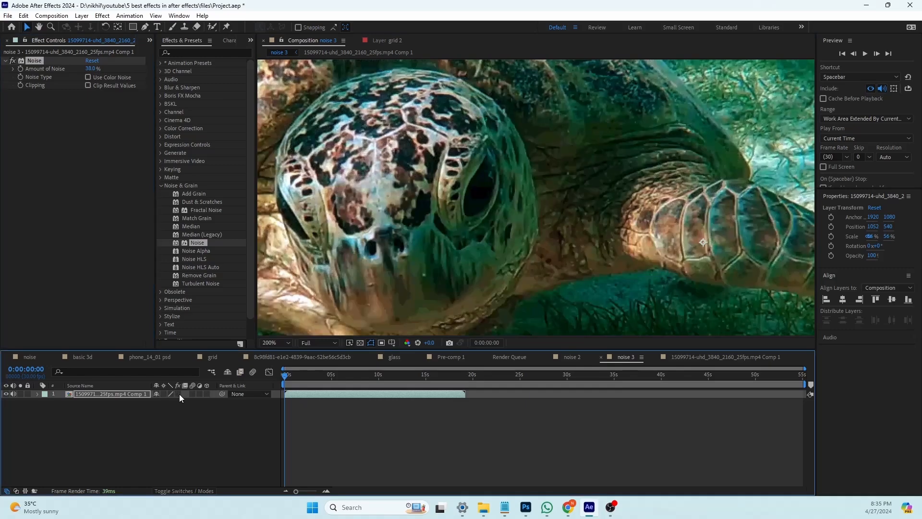
click(179, 394)
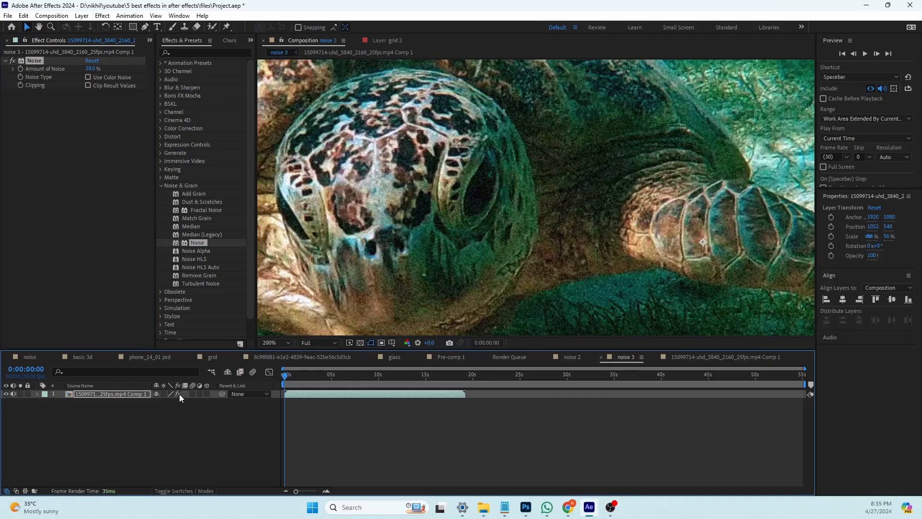
- Raise the turtle clip's amount of noise slightly further and inspect the grain on the footage
drag(91, 69, 93, 67)
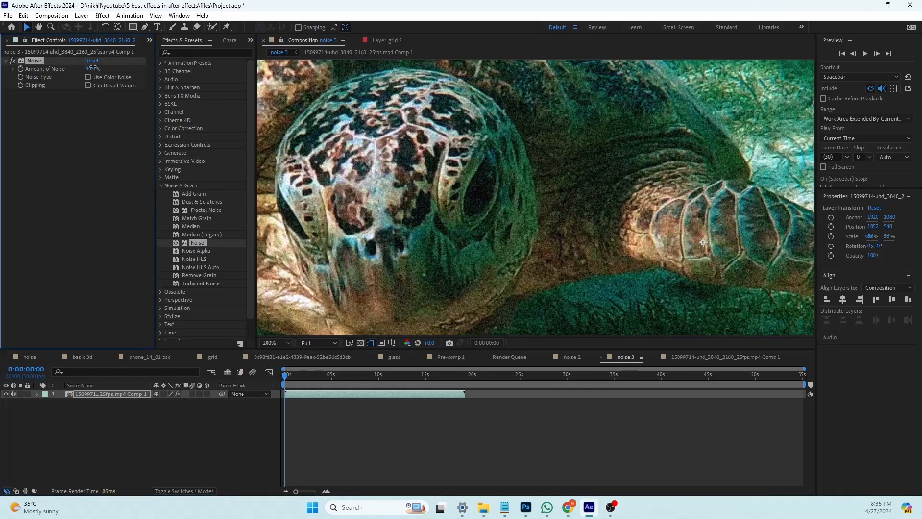
scroll(480, 206, down, 1)
mouse_move(479, 206)
mouse_down()
mouse_move(474, 235)
mouse_move(468, 210)
mouse_up()
scroll(474, 236, up, 1)
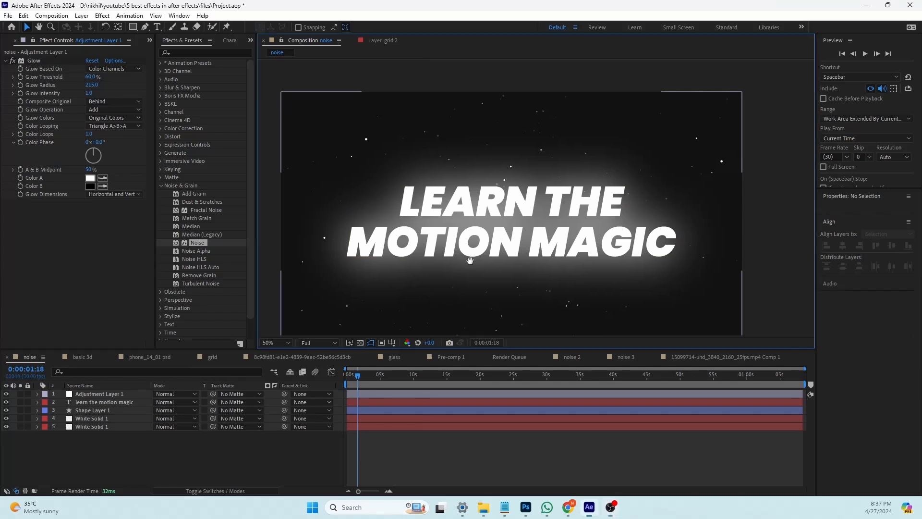
- Apply the Posterize effect to Adjustment Layer 1 in the noise composition with the glowing title
scroll(446, 207, up, 2)
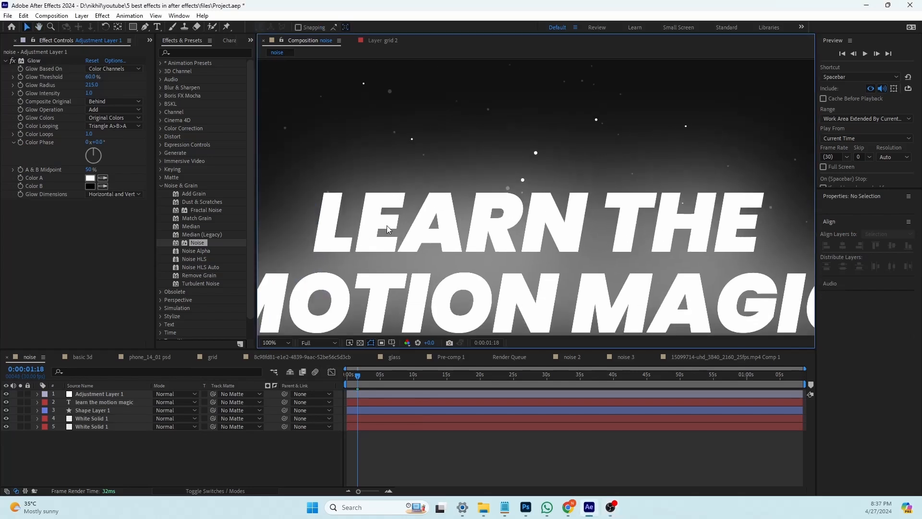
scroll(444, 232, down, 2)
drag(451, 234, 563, 212)
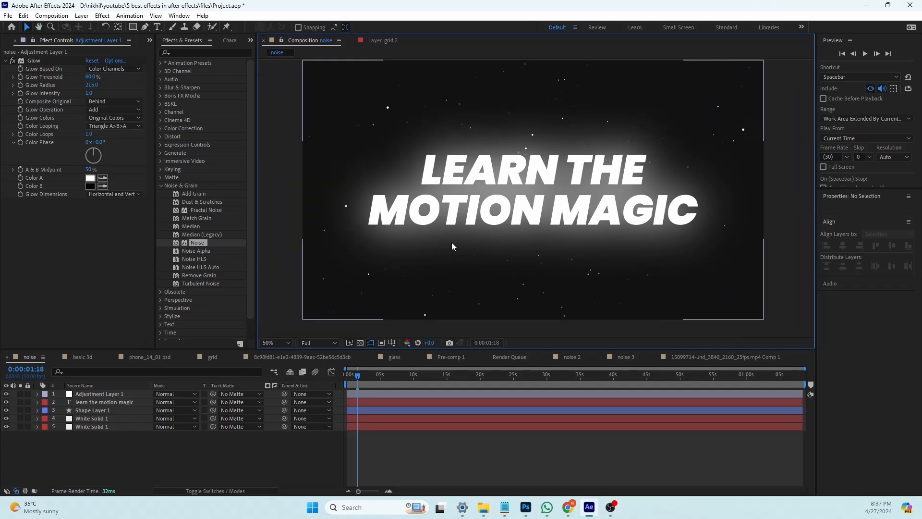
click(94, 395)
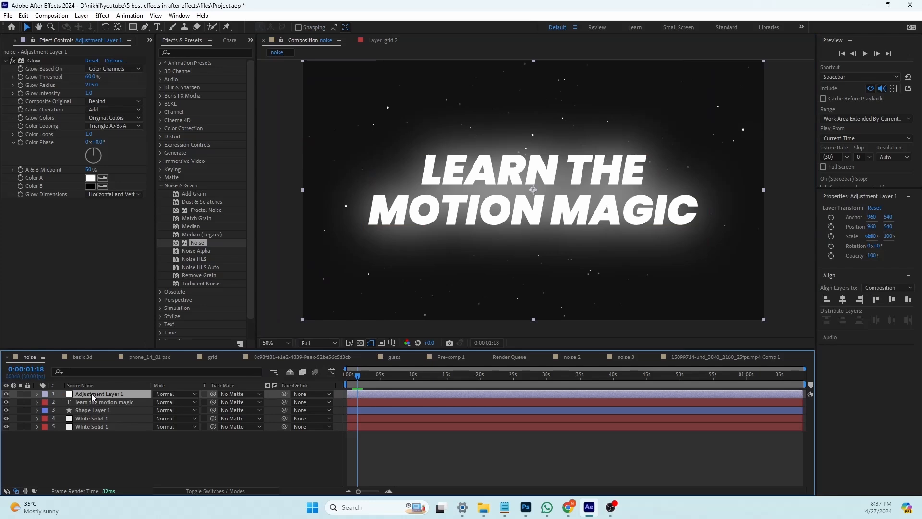
key(ctrl+space)
text(pos)
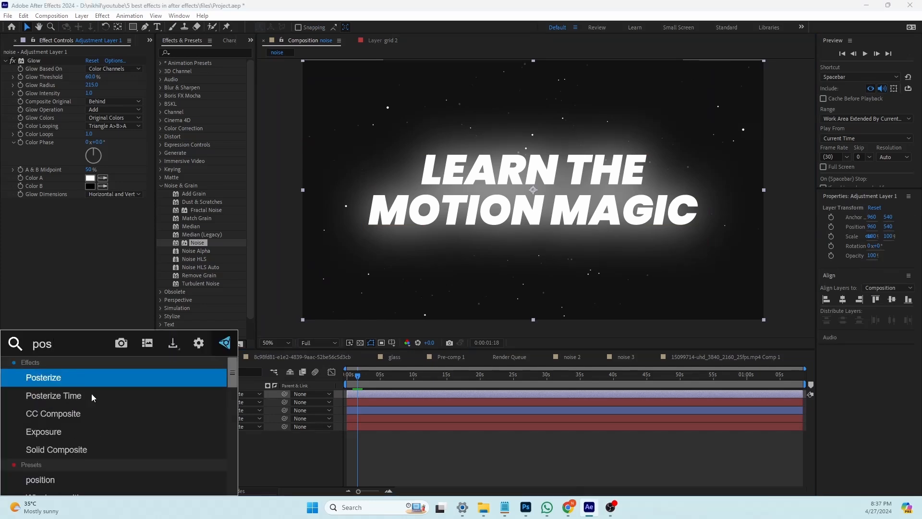
key(Return)
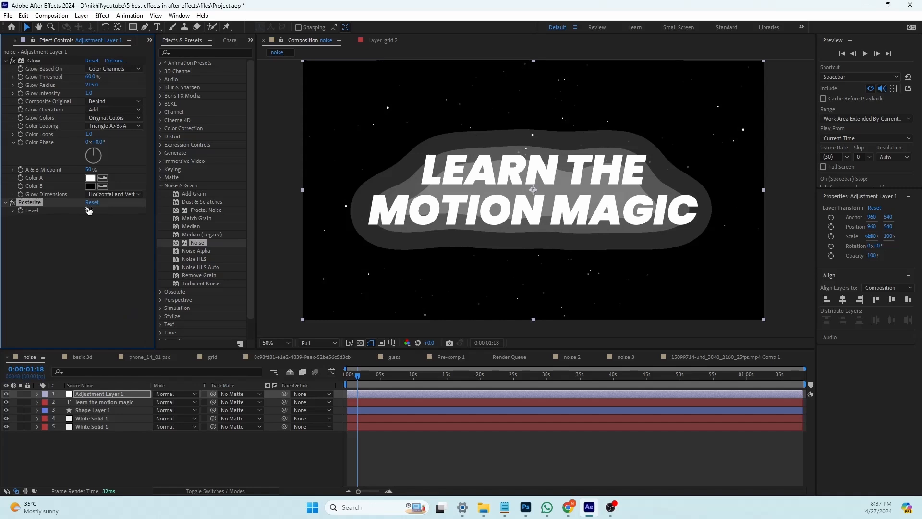
- Set the Posterize level to 65 and inspect the banding in the glow around the title
drag(89, 211, 186, 210)
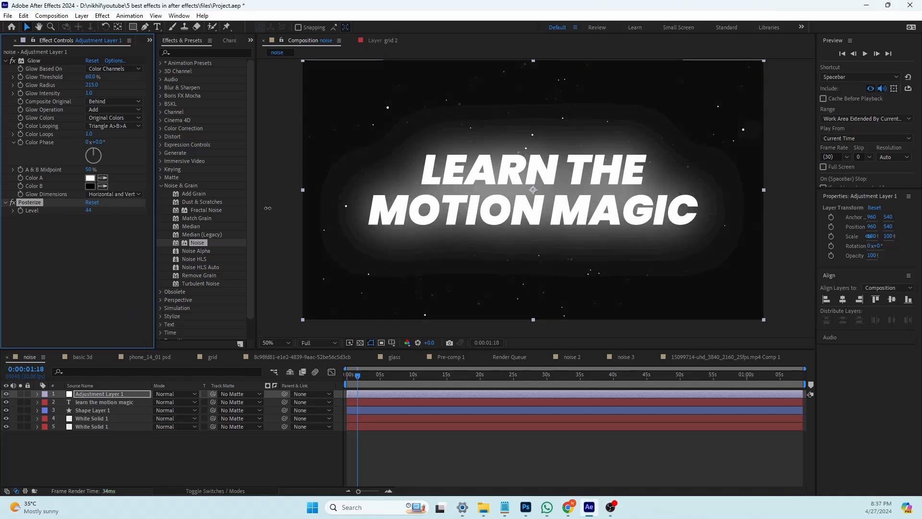
drag(267, 208, 364, 209)
scroll(461, 153, up, 1)
drag(464, 156, 492, 263)
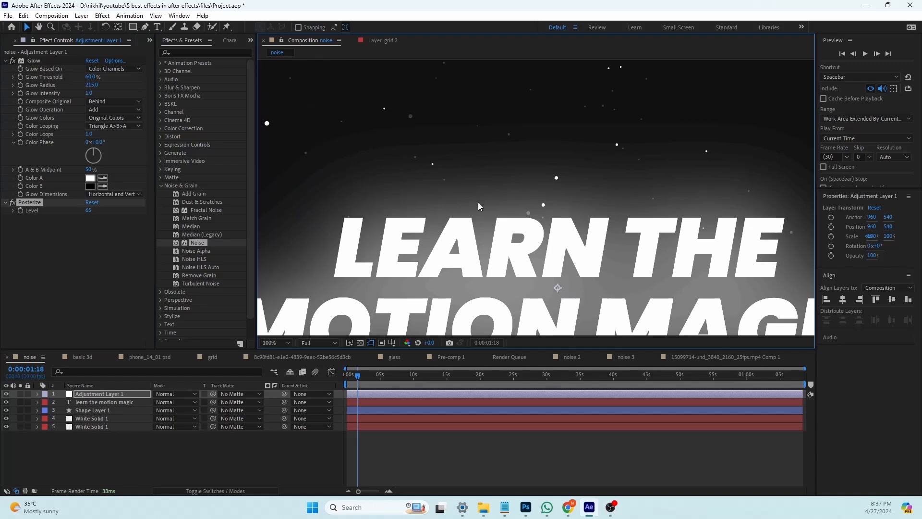
drag(485, 238, 489, 209)
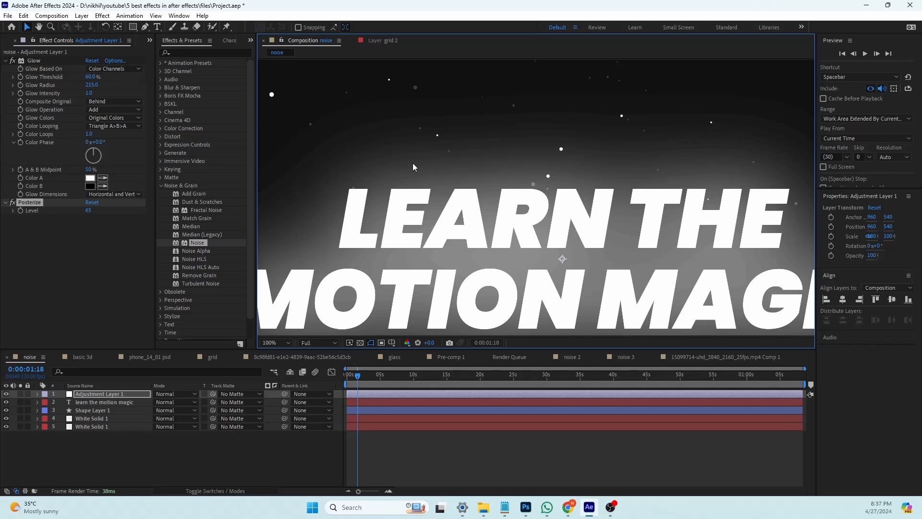
- Apply the Noise effect to Adjustment Layer 1, below Posterize
click(94, 392)
key(ctrl+space)
text(no)
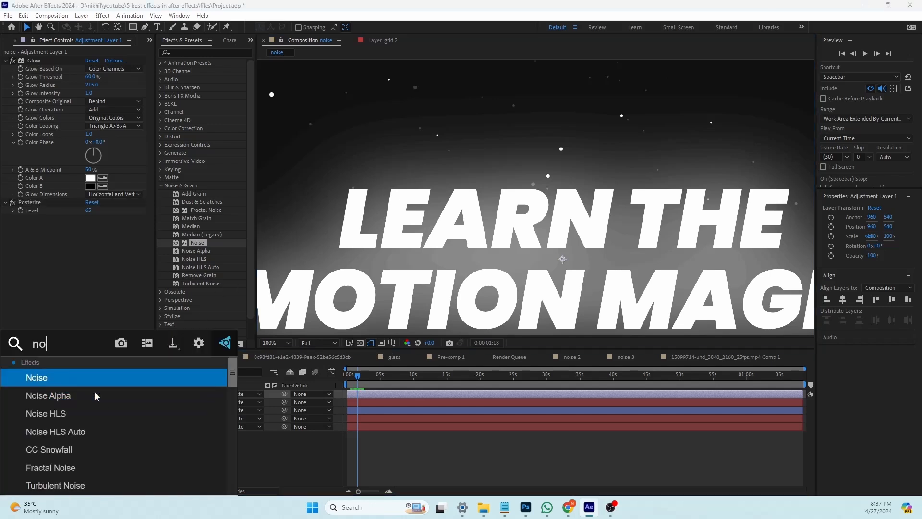
key(Return)
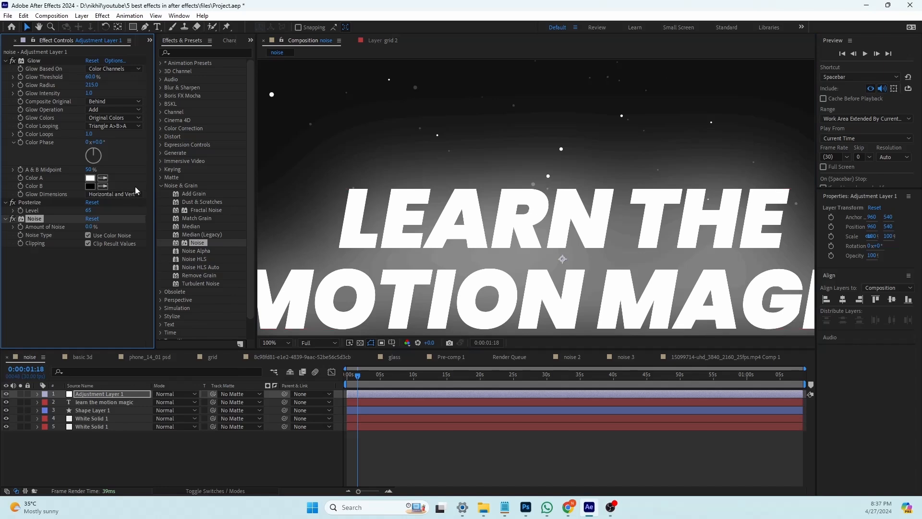
- Turn off color noise and result clipping in the adjustment layer's Noise effect and set its amount to 8%
click(88, 243)
scroll(379, 175, up, 2)
drag(385, 170, 511, 215)
drag(88, 226, 91, 227)
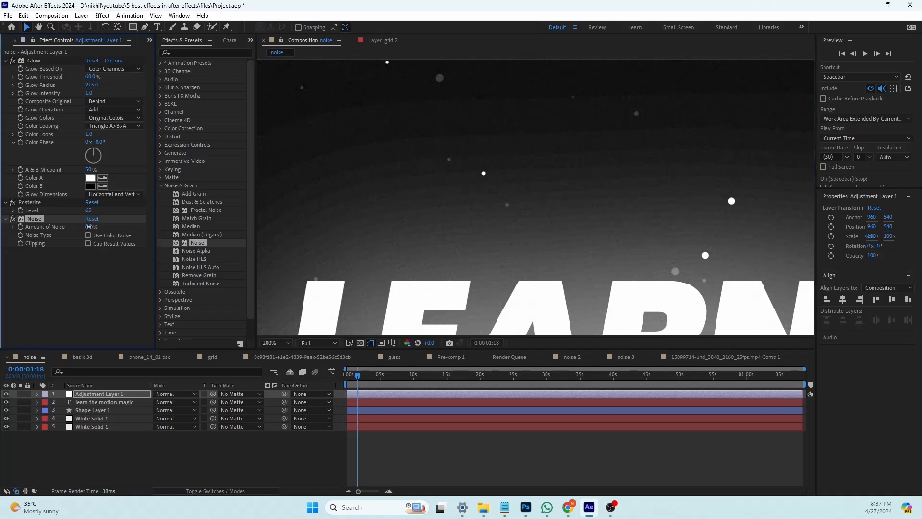
scroll(593, 164, down, 4)
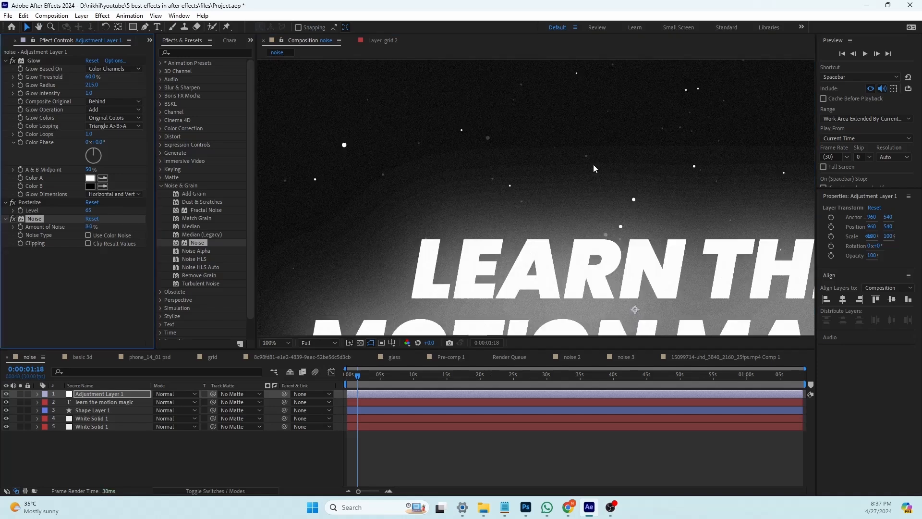
drag(579, 186, 569, 177)
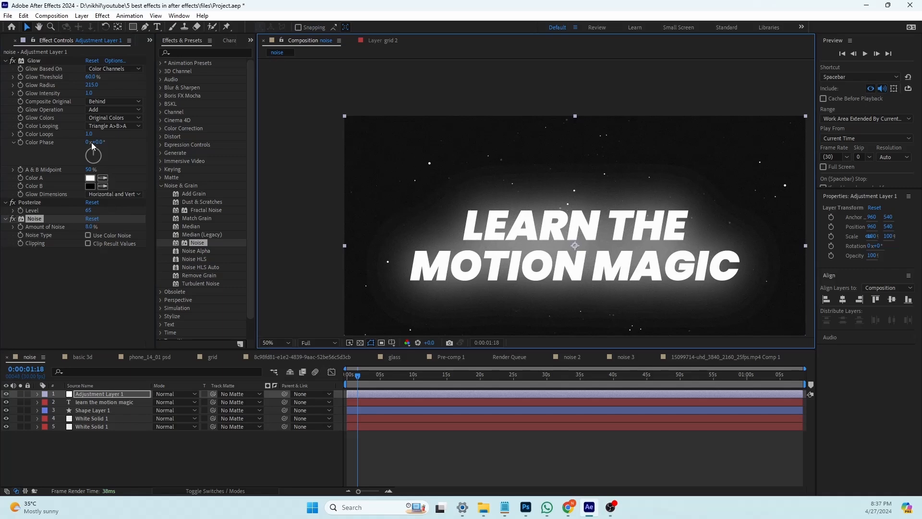
- Set the Posterize level to 68 and the amount of noise to 6% on the adjustment layer
click(90, 210)
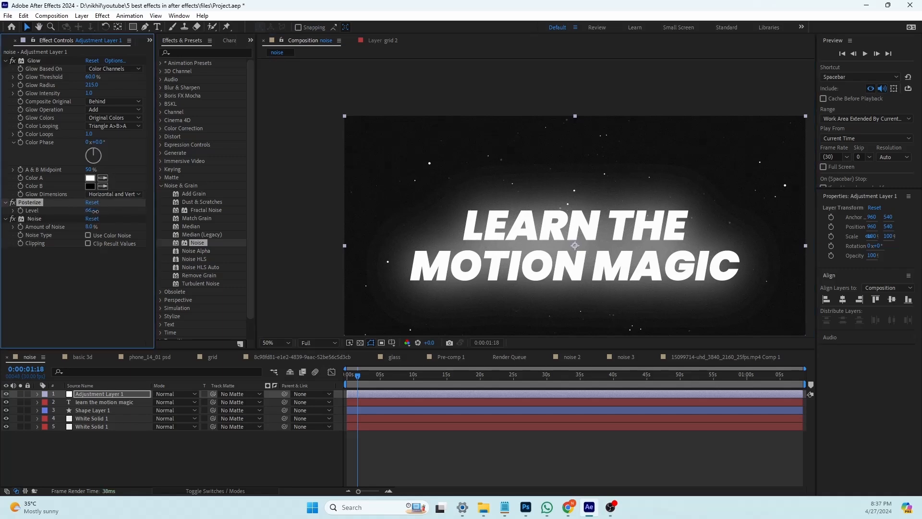
scroll(531, 144, up, 4)
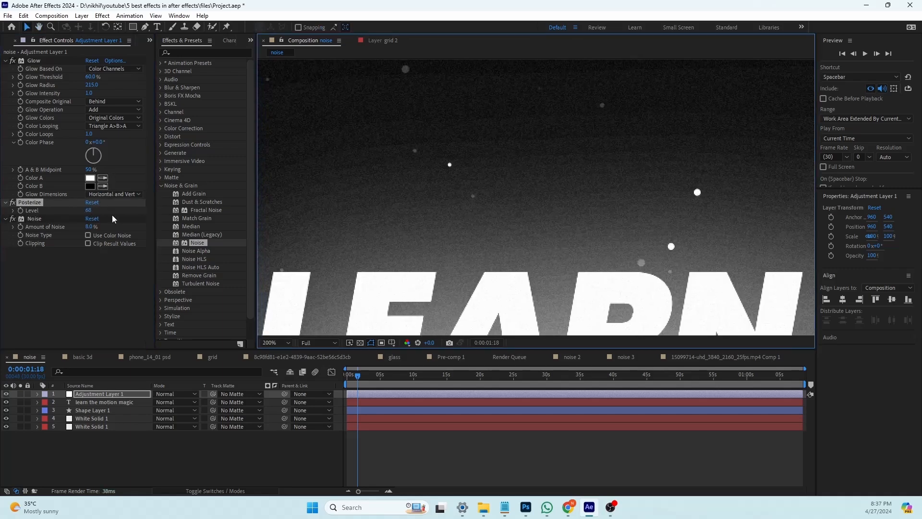
drag(91, 226, 87, 226)
scroll(517, 178, down, 3)
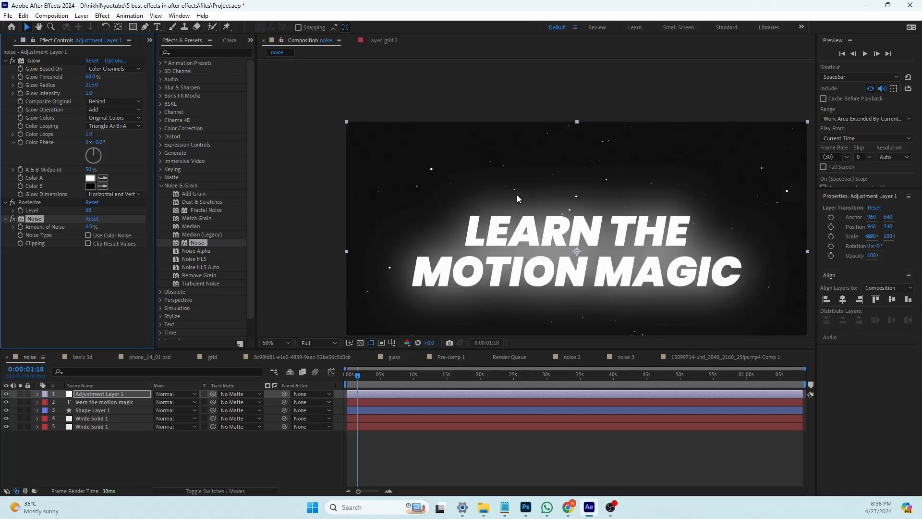
scroll(491, 167, up, 2)
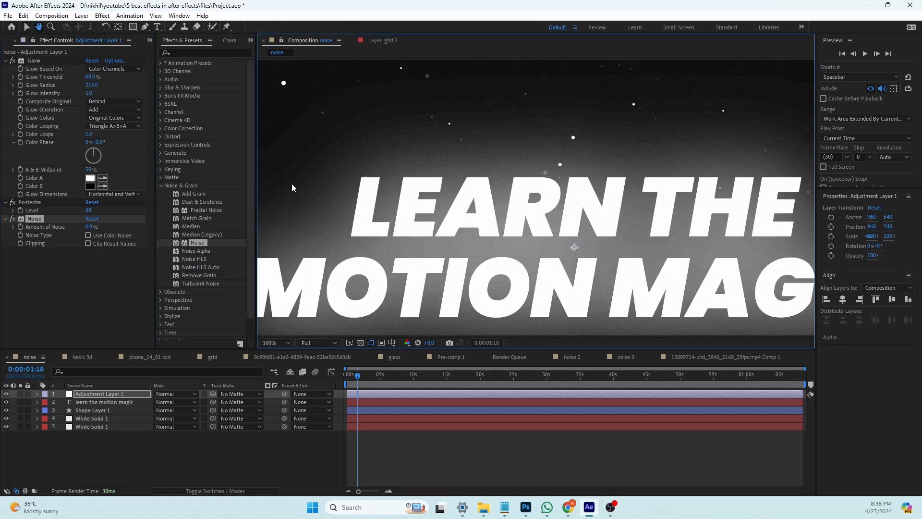
- Set the adjustment layer's amount of noise to 26% and check the grain across the whole title frame
drag(91, 226, 97, 226)
scroll(534, 120, down, 4)
scroll(533, 119, down, 1)
scroll(519, 180, up, 2)
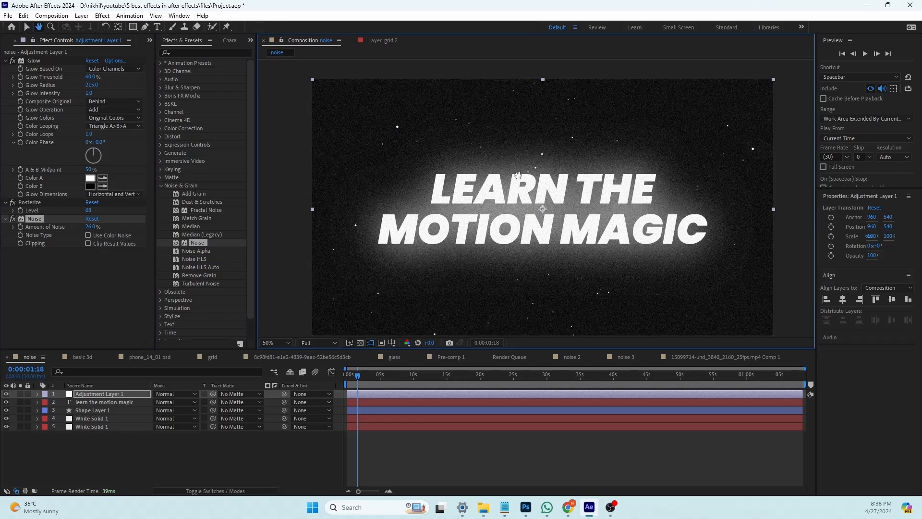
scroll(519, 181, down, 1)
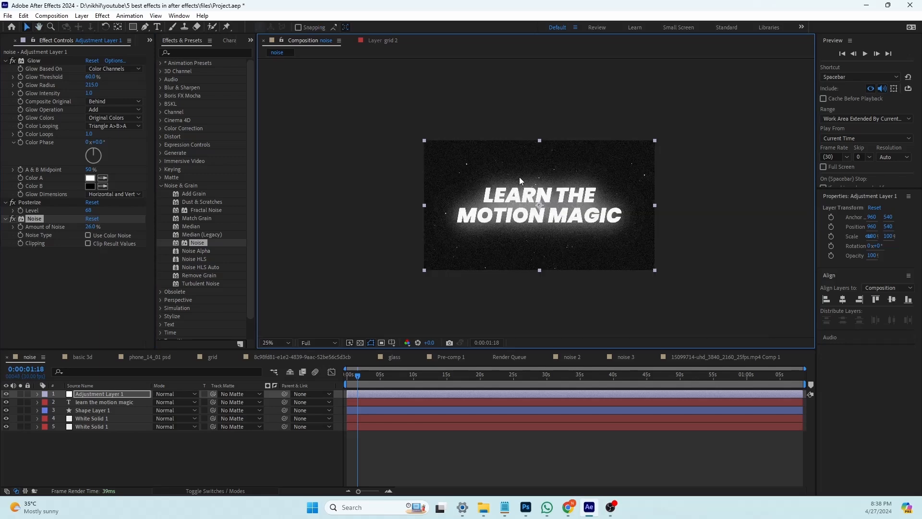
- Compare the title's glow with the Noise effect off and on, examining how smoothly the gradient blends
click(12, 219)
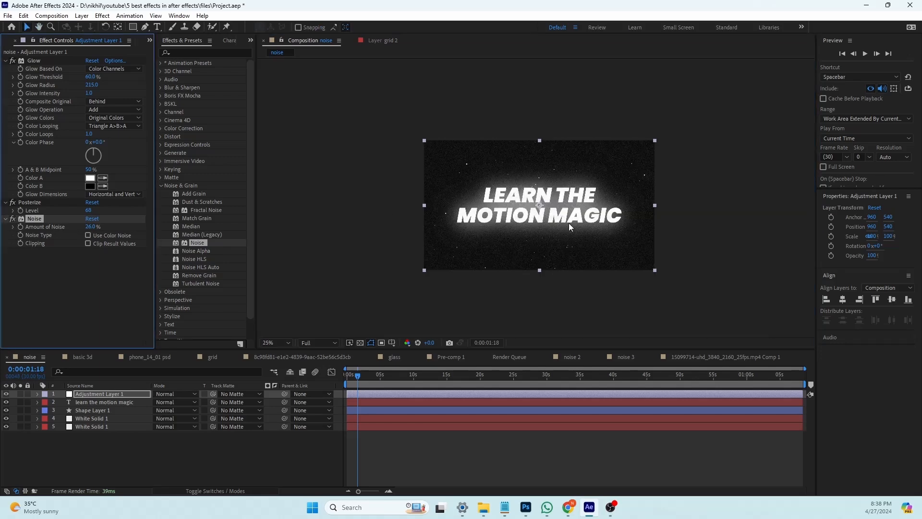
scroll(568, 223, up, 2)
scroll(549, 232, up, 1)
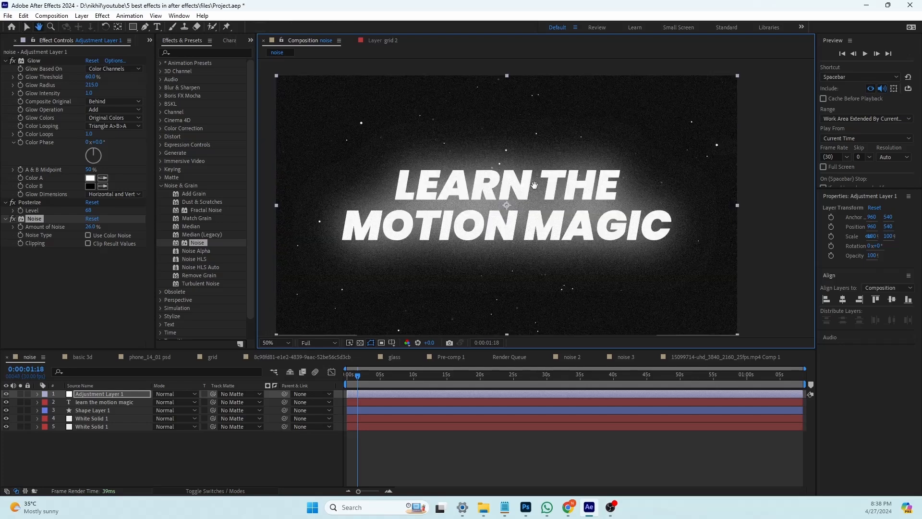
scroll(582, 189, down, 1)
scroll(582, 189, up, 1)
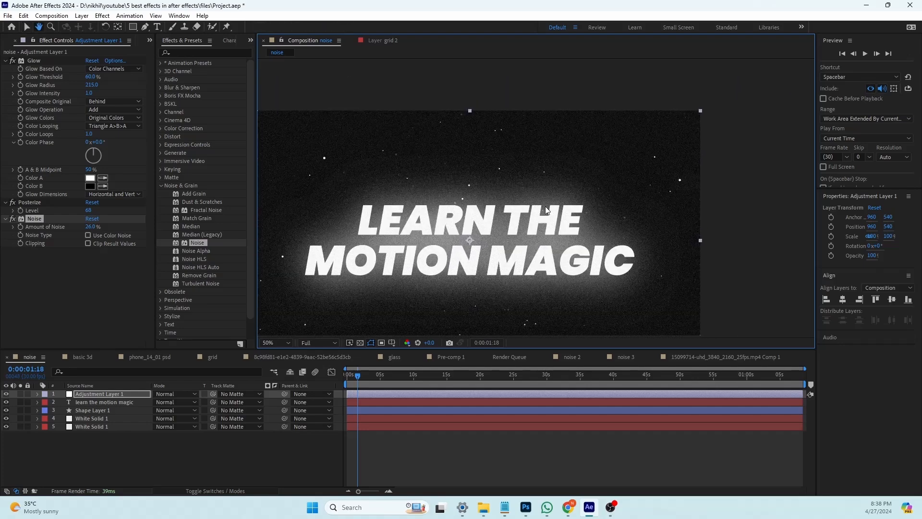
scroll(511, 260, down, 1)
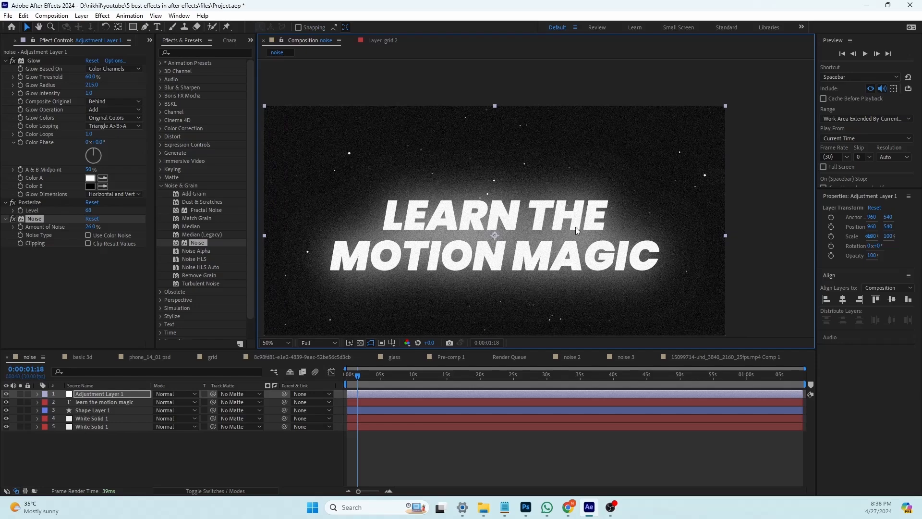
drag(482, 172, 480, 153)
scroll(478, 180, up, 1)
key(comma)
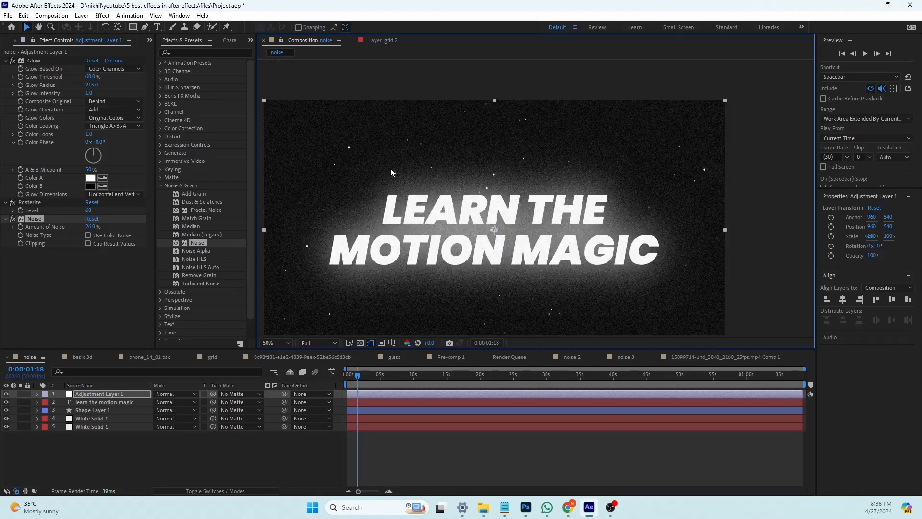
- Disable the adjustment layer's Noise effect and set the Posterize level to 124
click(13, 218)
scroll(468, 166, up, 1)
drag(465, 196, 474, 198)
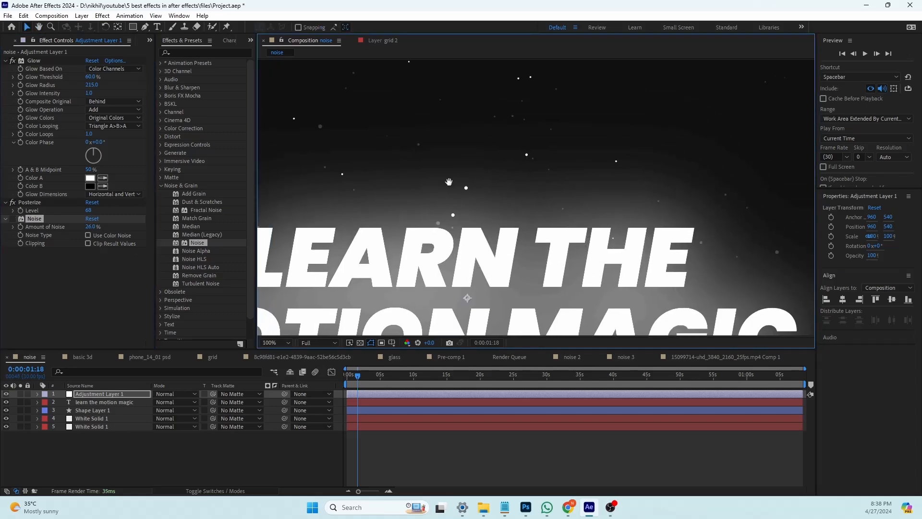
drag(88, 210, 355, 209)
scroll(460, 186, up, 2)
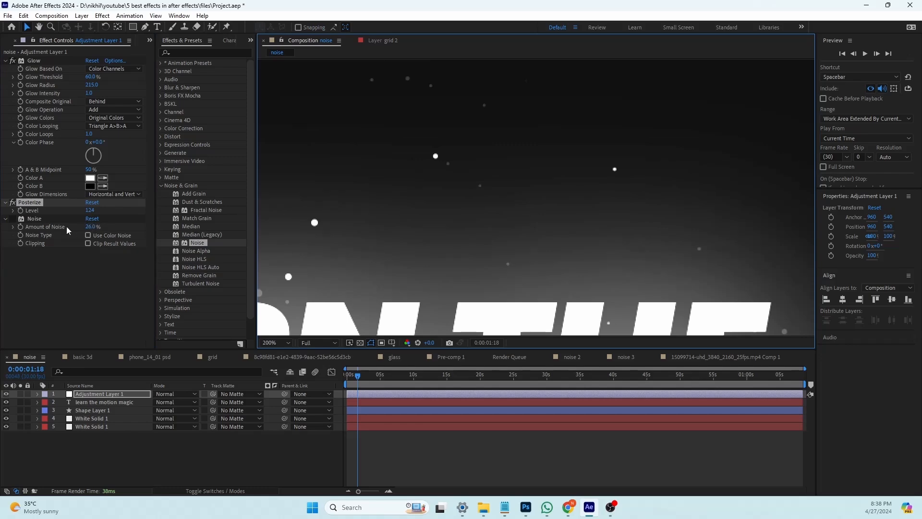
- Re-enable the adjustment layer's Noise effect, reduce the amount of noise to 5%, and check the whole title frame
click(13, 219)
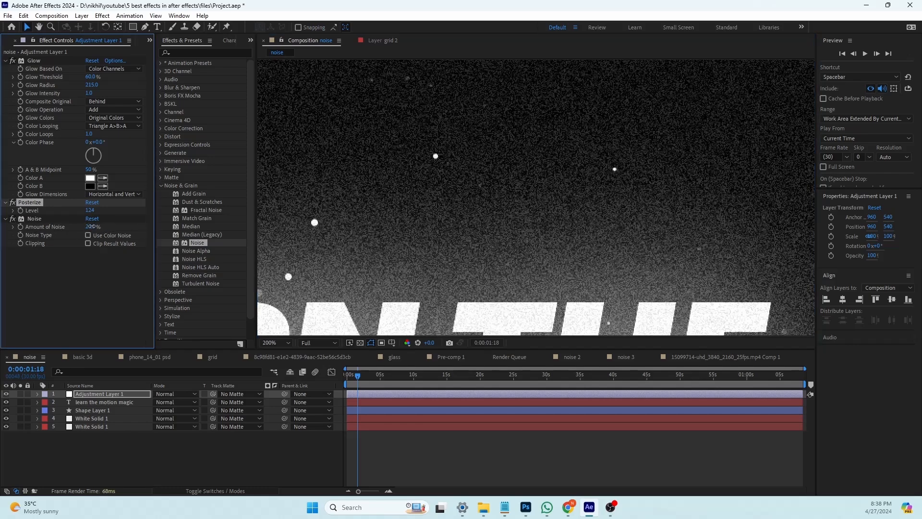
drag(91, 226, 54, 226)
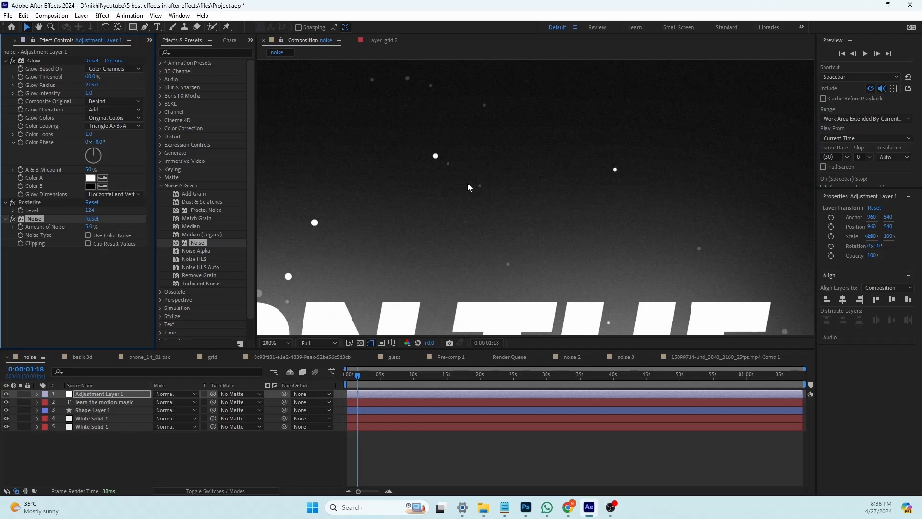
scroll(468, 183, down, 2)
drag(468, 183, 464, 165)
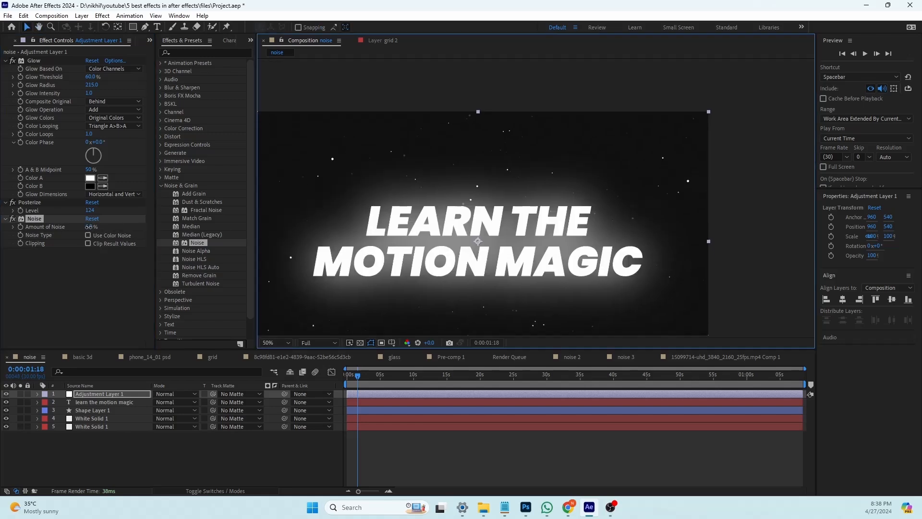
drag(92, 226, 72, 224)
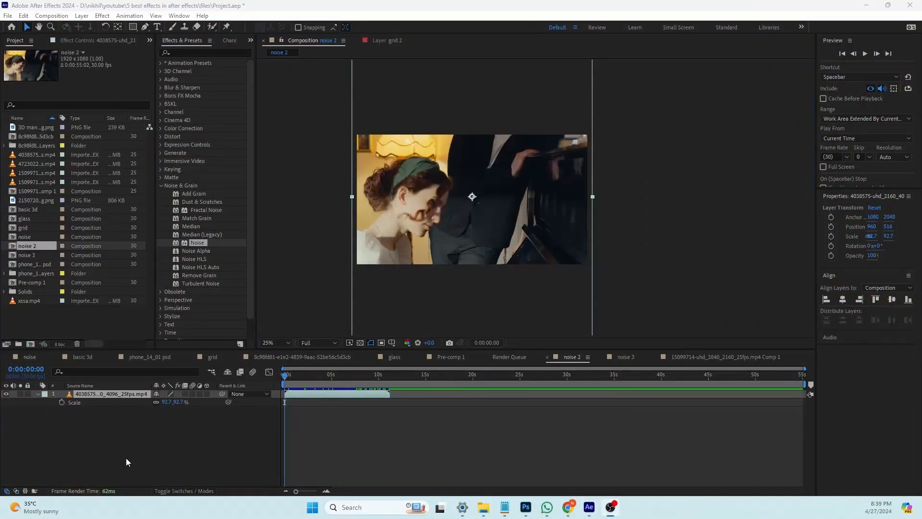
- Apply the Brightness & Contrast effect to the video footage layer in the noise 2 composition
drag(469, 289, 503, 300)
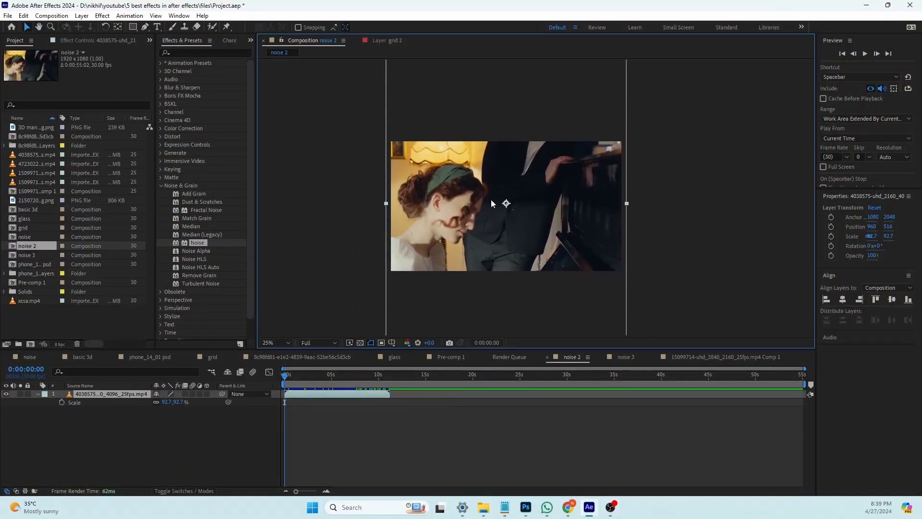
scroll(491, 199, up, 2)
drag(494, 203, 543, 179)
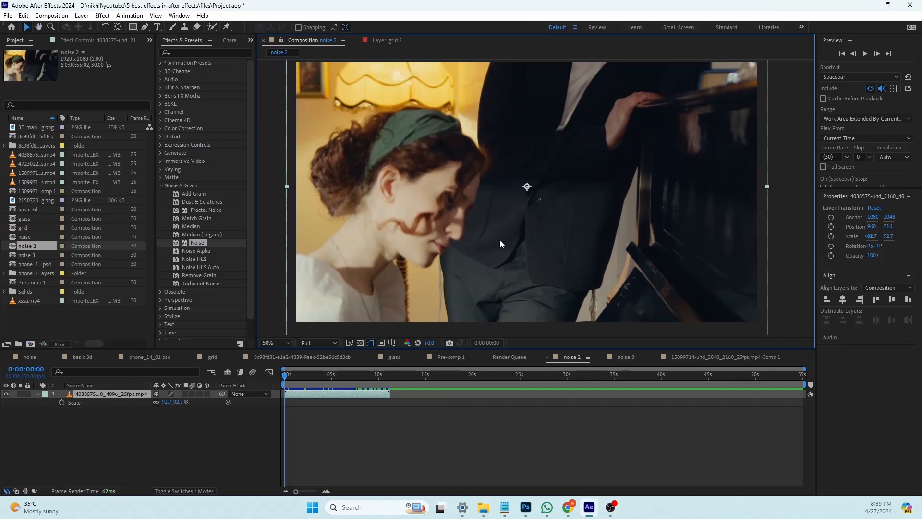
drag(499, 240, 500, 244)
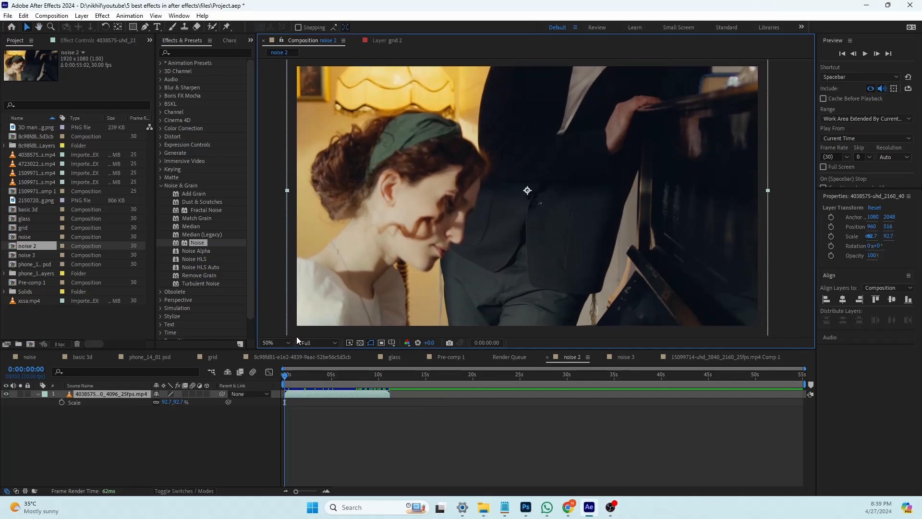
click(88, 397)
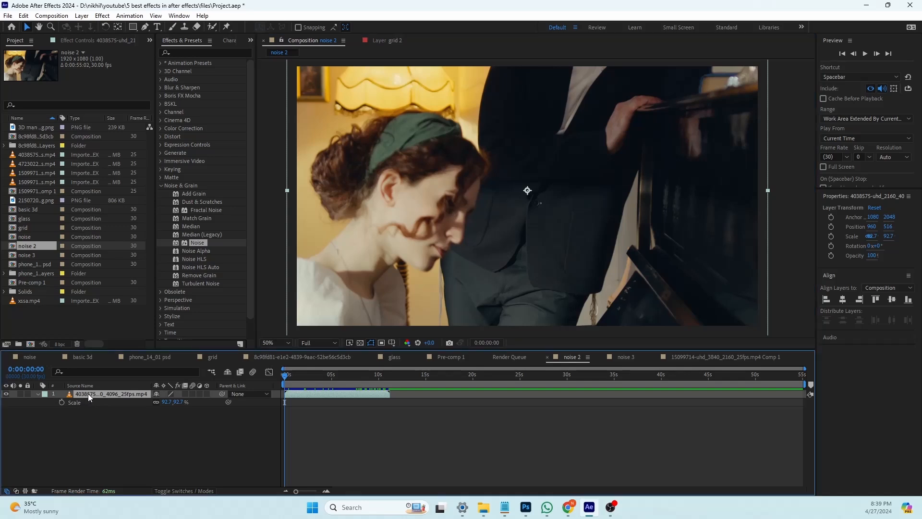
key(ctrl+space)
text(br)
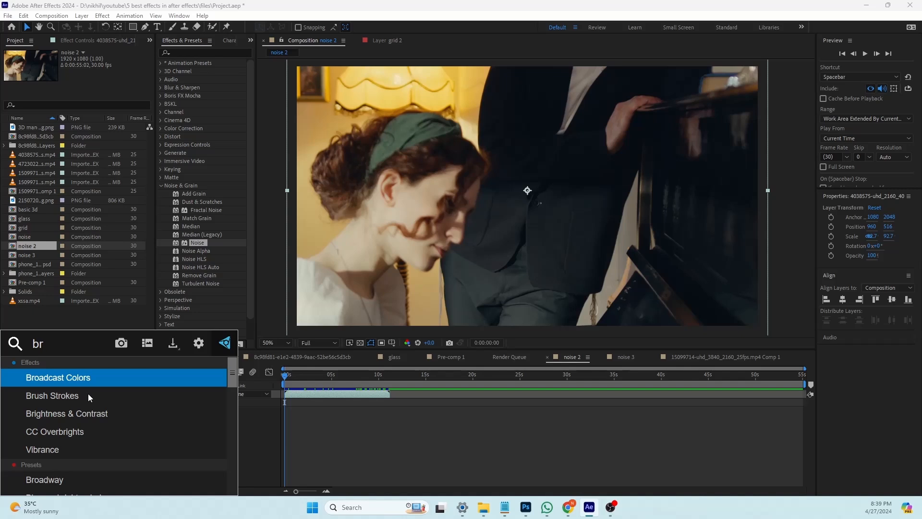
text(i)
key(Up)
key(Return)
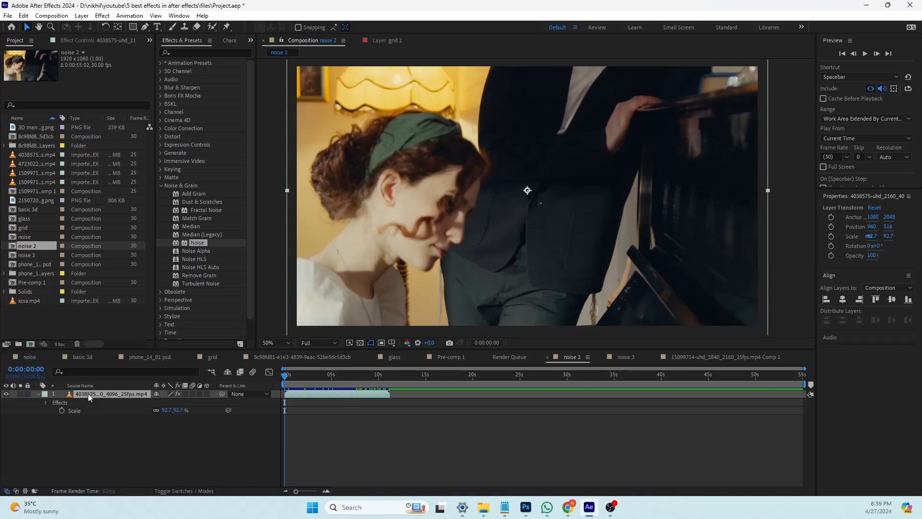
- Set the footage layer's Brightness to 19 and Contrast to 95
click(102, 39)
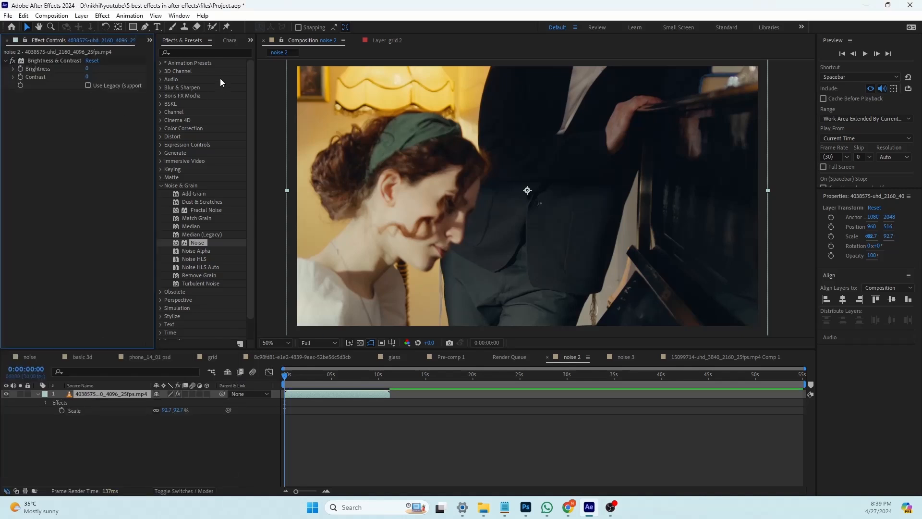
click(188, 51)
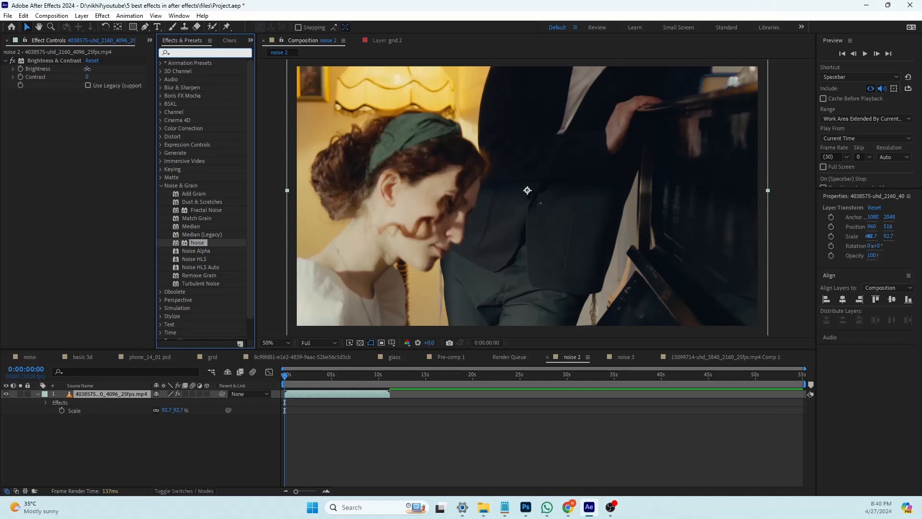
drag(88, 69, 130, 78)
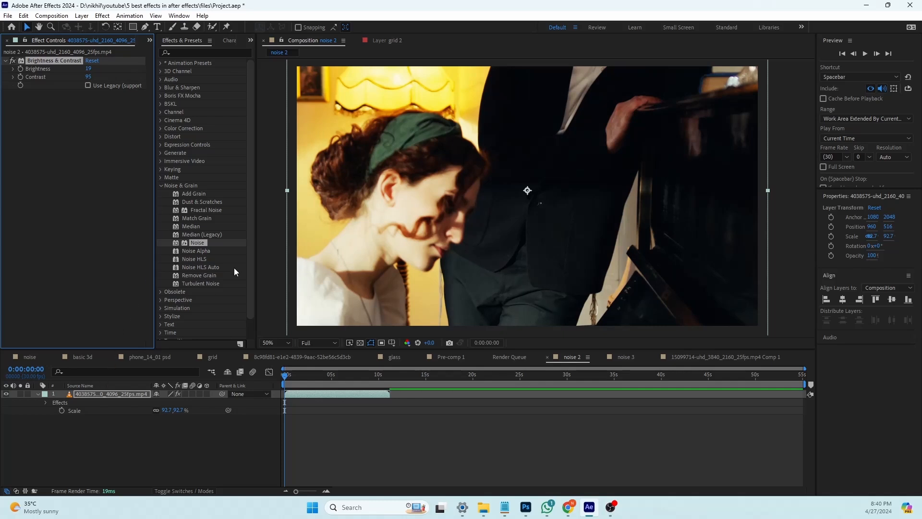
- Apply the Noise effect to the video footage layer
click(111, 397)
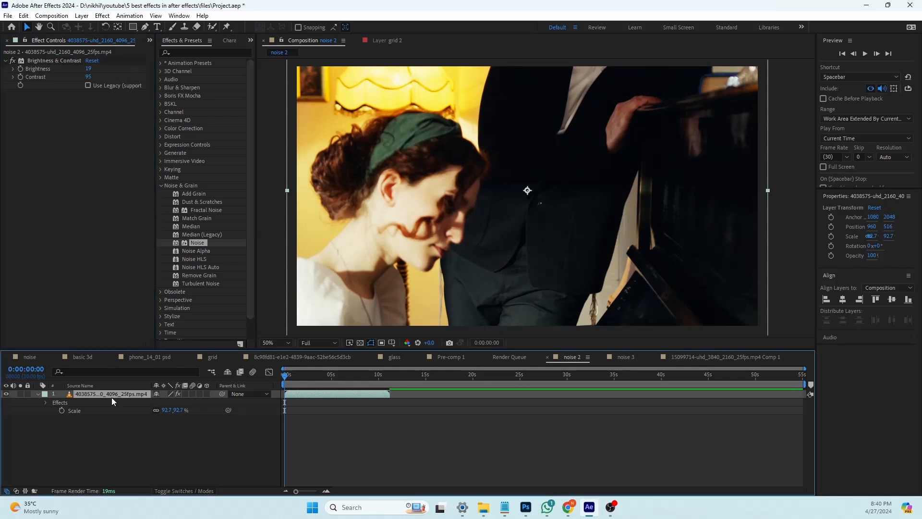
key(ctrl+space)
text(oi)
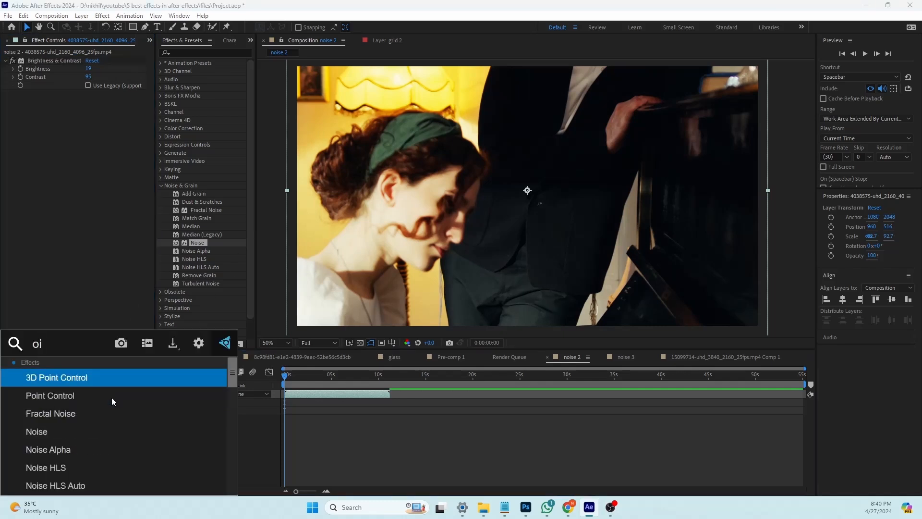
key(BackSpace)
key(BackSpace)
text(Noi)
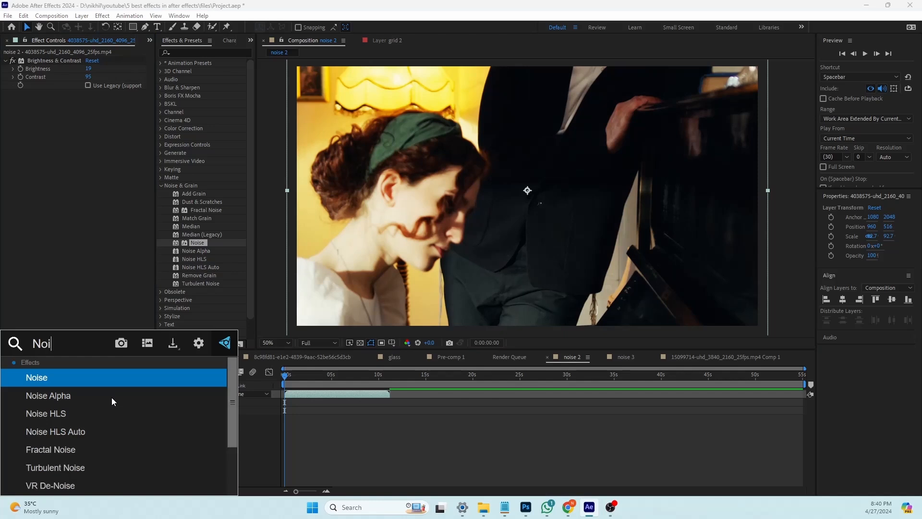
key(Return)
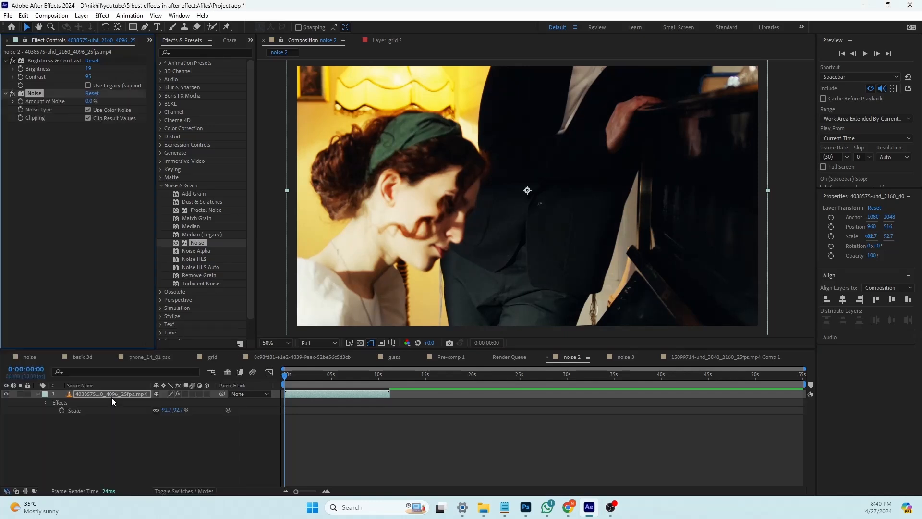
- Turn off color noise and result clipping for the footage's Noise effect and set the amount of noise to 44%
click(88, 110)
click(88, 118)
drag(89, 101, 122, 105)
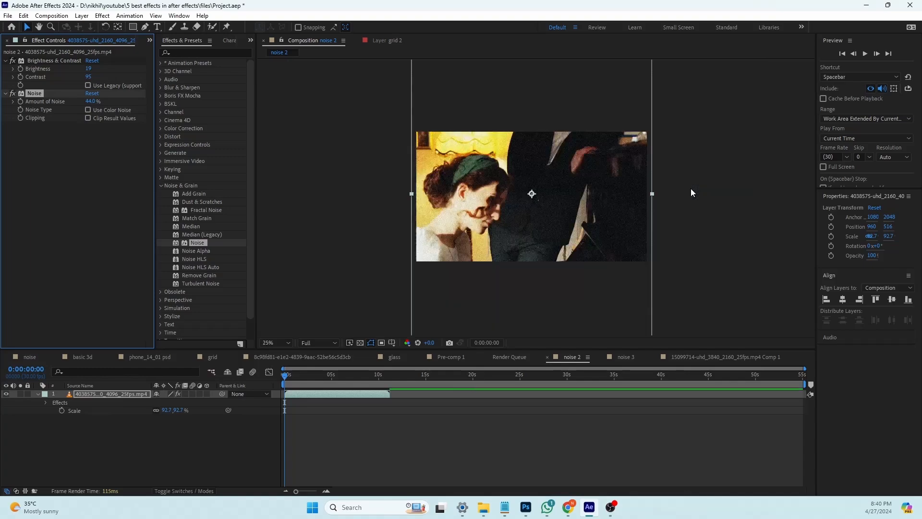
- Compare the whole footage frame with the layer's effects off and on, and preview the grain in playback
scroll(691, 188, down, 2)
click(177, 394)
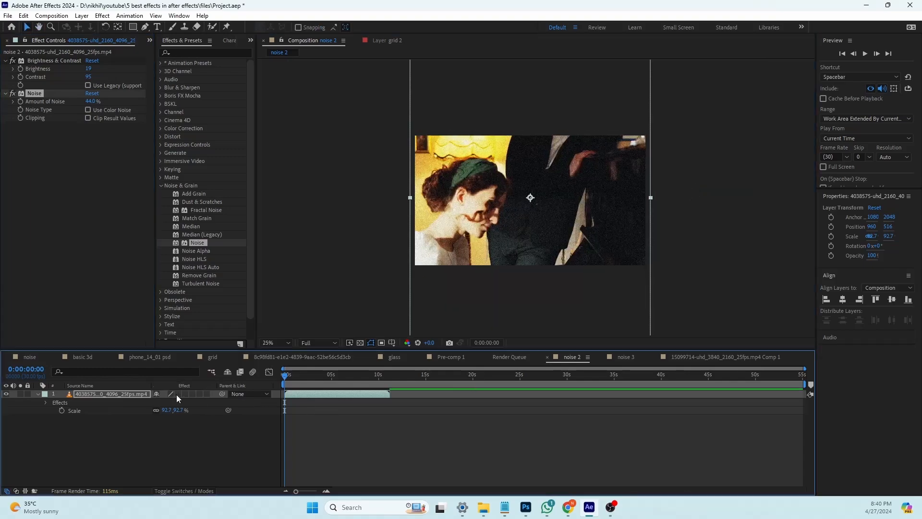
click(178, 394)
click(178, 394)
click(177, 394)
key(space)
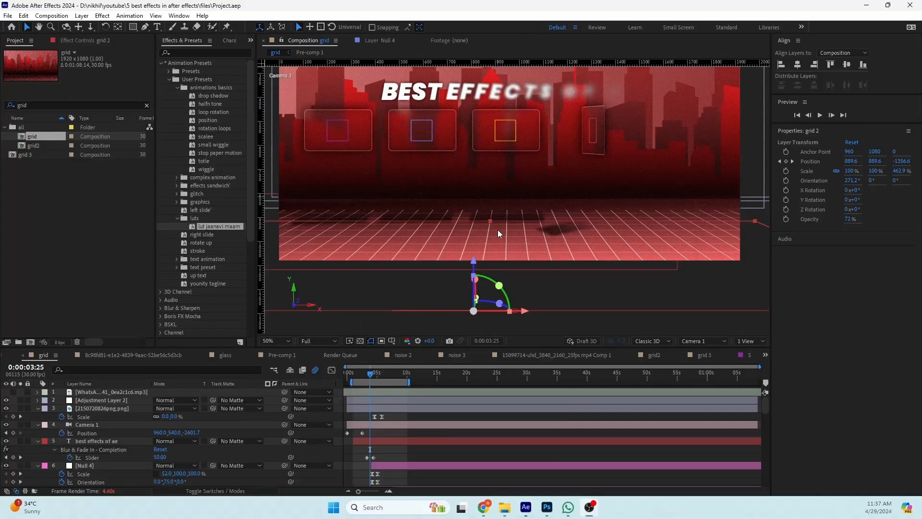
- Examine the grid composition's perspective floor and the scene around it at 0:00:06:07
key(h)
drag(498, 230, 494, 258)
drag(488, 222, 534, 228)
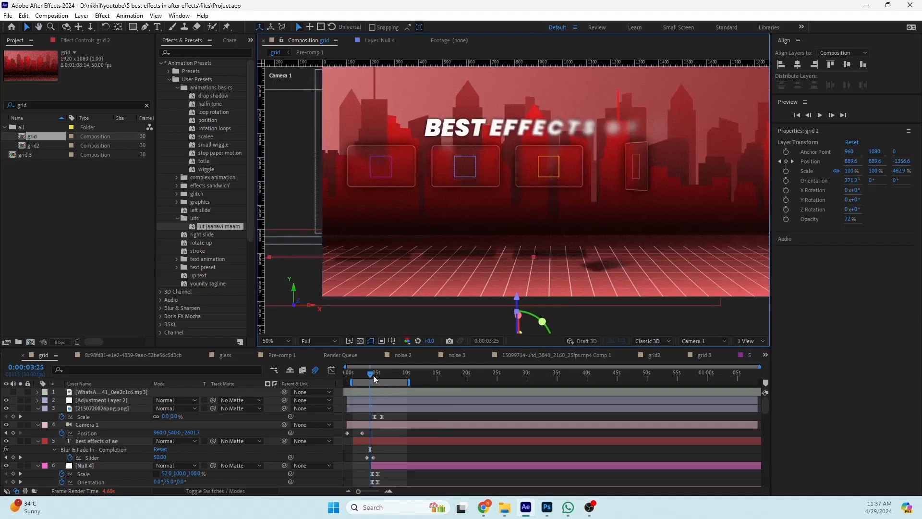
drag(374, 376, 384, 376)
drag(509, 267, 499, 259)
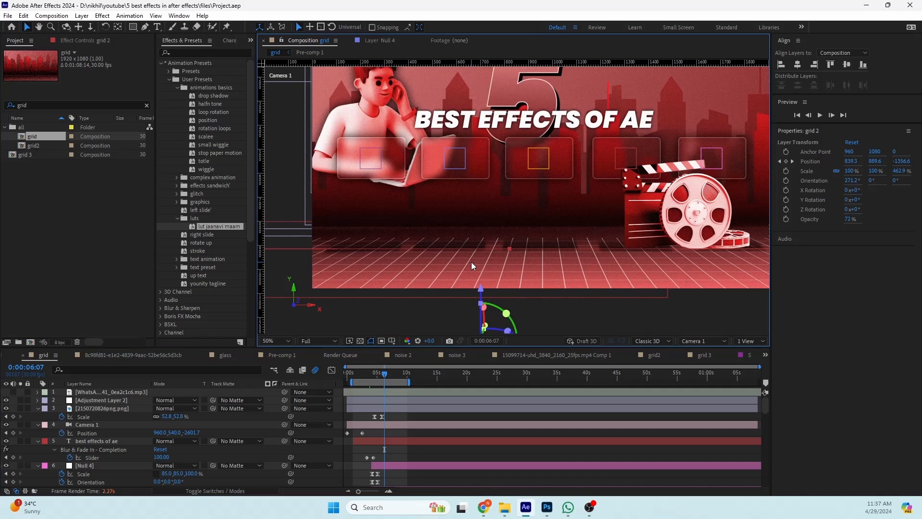
- Create a 1920x1080, 29.97 fps composition named "grid _1" with a 30-second duration
right_click(81, 202)
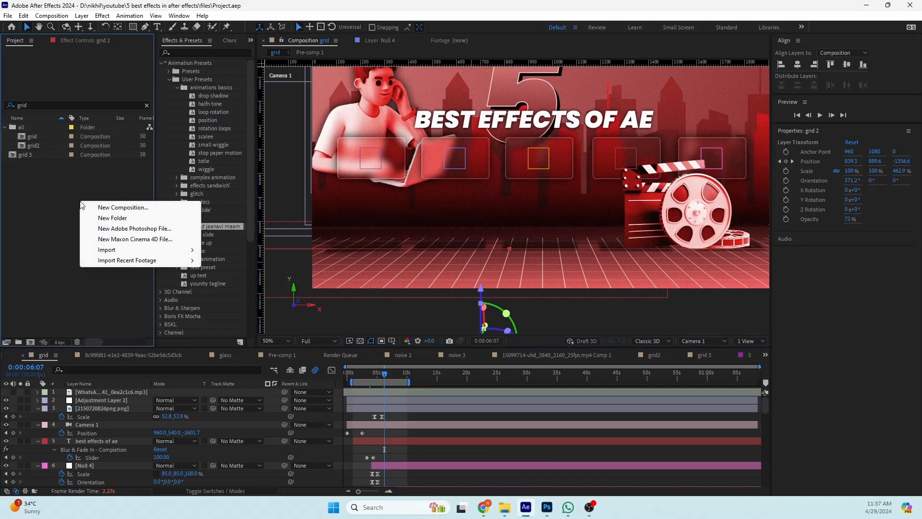
click(102, 210)
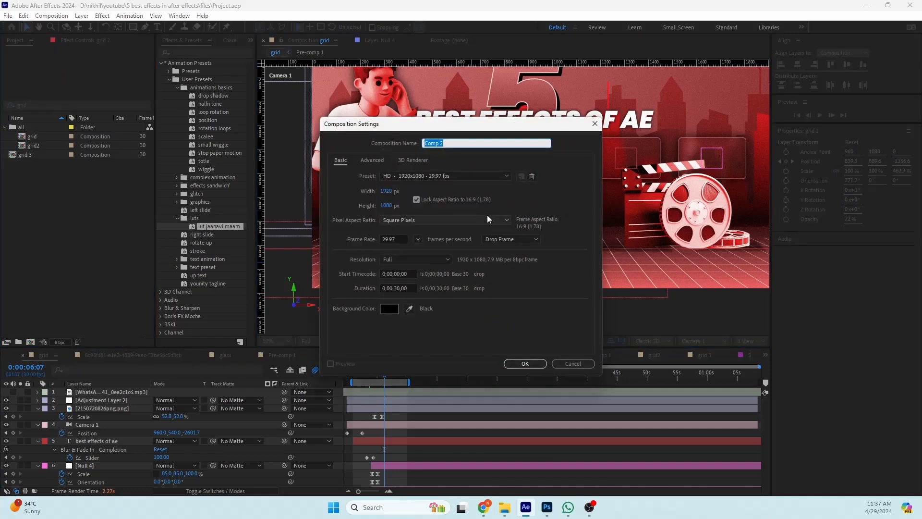
drag(467, 145, 420, 145)
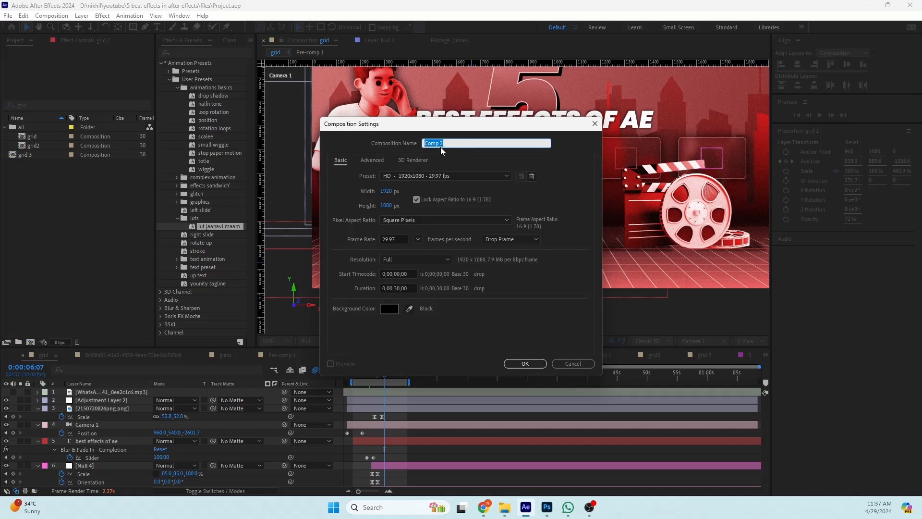
text(grid _1)
key(Return)
scroll(505, 210, down, 2)
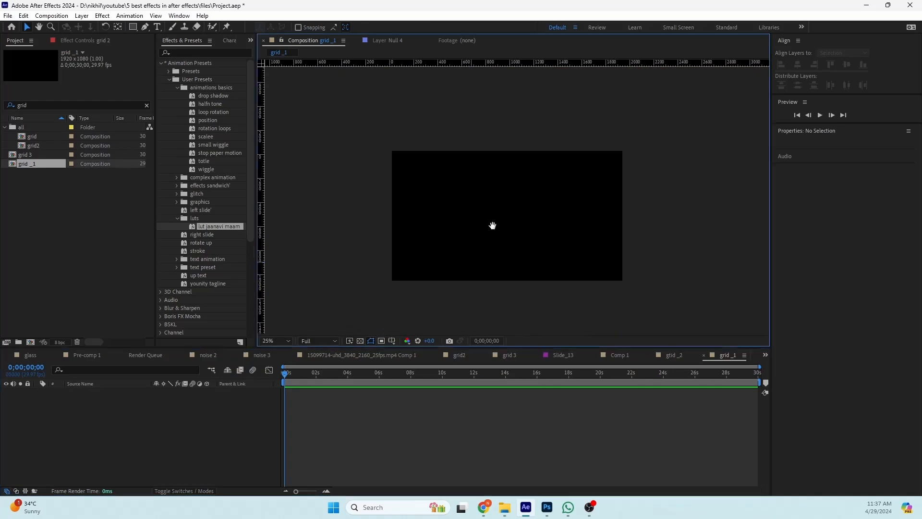
- Add a dark gray solid layer to the grid _1 composition
right_click(129, 420)
mouse_move(164, 303)
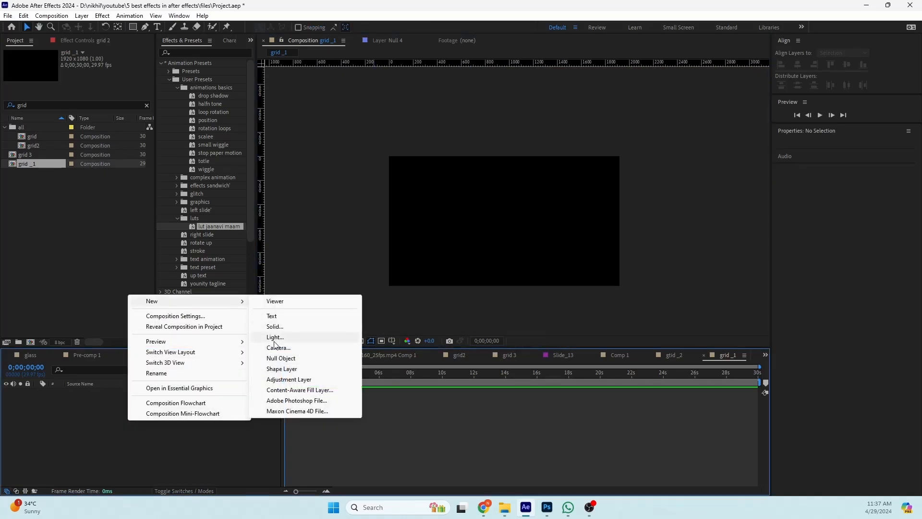
click(281, 326)
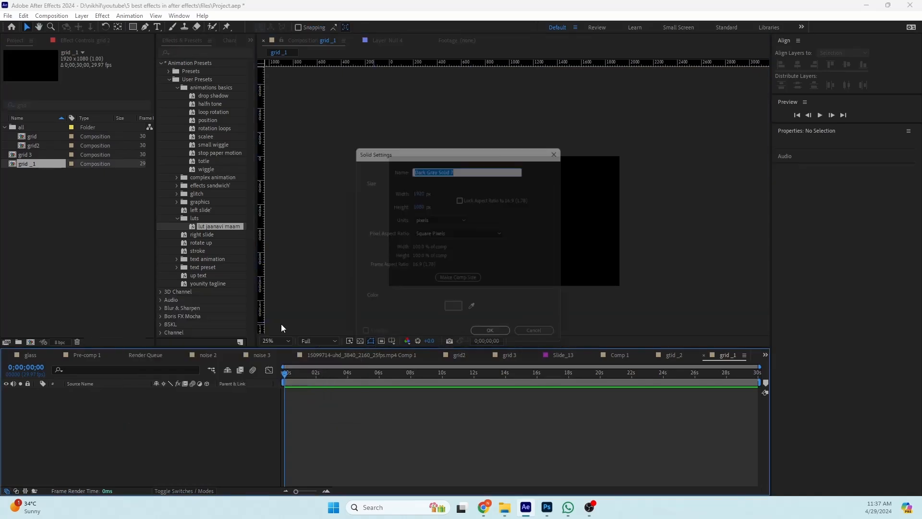
click(483, 343)
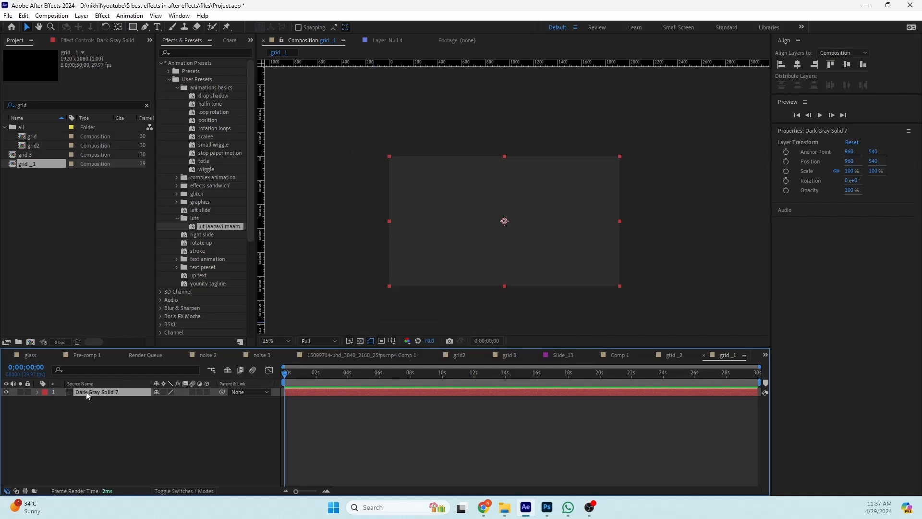
- Apply the Gradient Ramp effect to the dark gray solid
key(ctrl+space)
text(f)
key(BackSpace)
text(r)
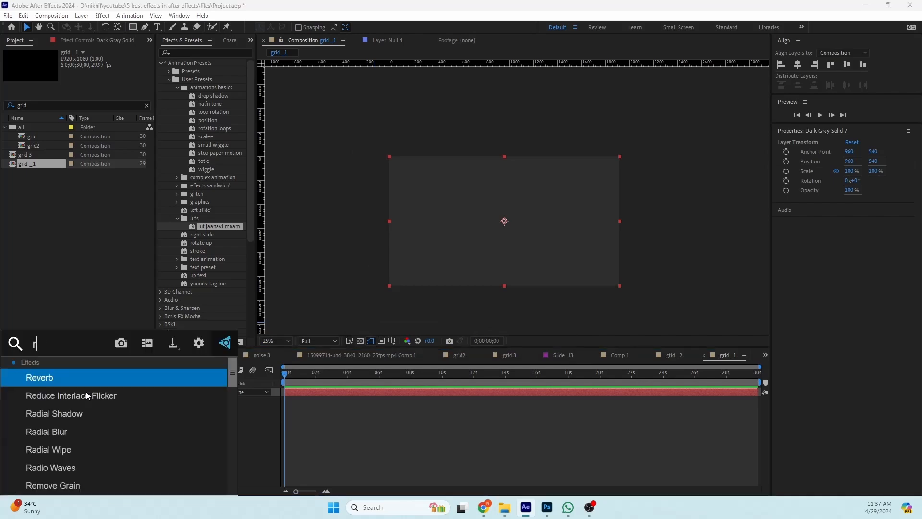
text(amp)
key(Return)
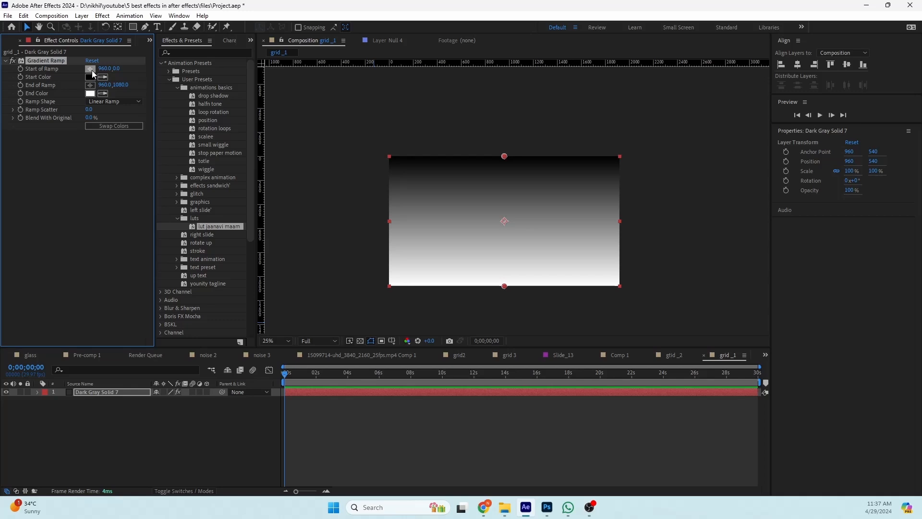
- Swap the ramp colors, set the start color to FF0000, and sample the end color from the gradient's dark lower area
click(102, 126)
click(89, 77)
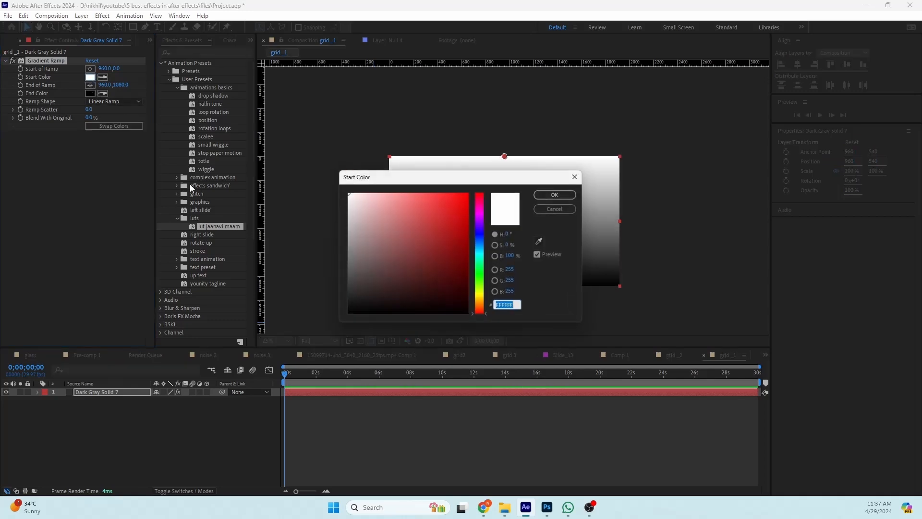
drag(450, 219, 469, 191)
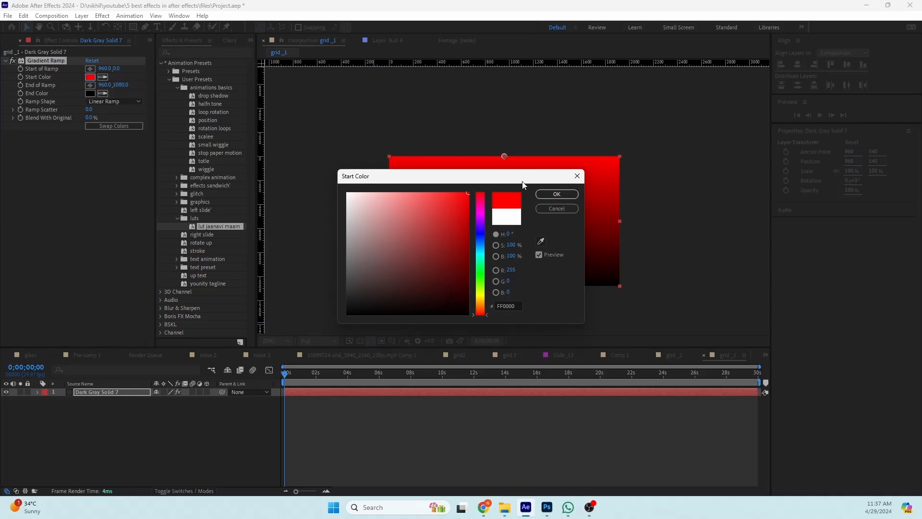
click(557, 195)
click(101, 94)
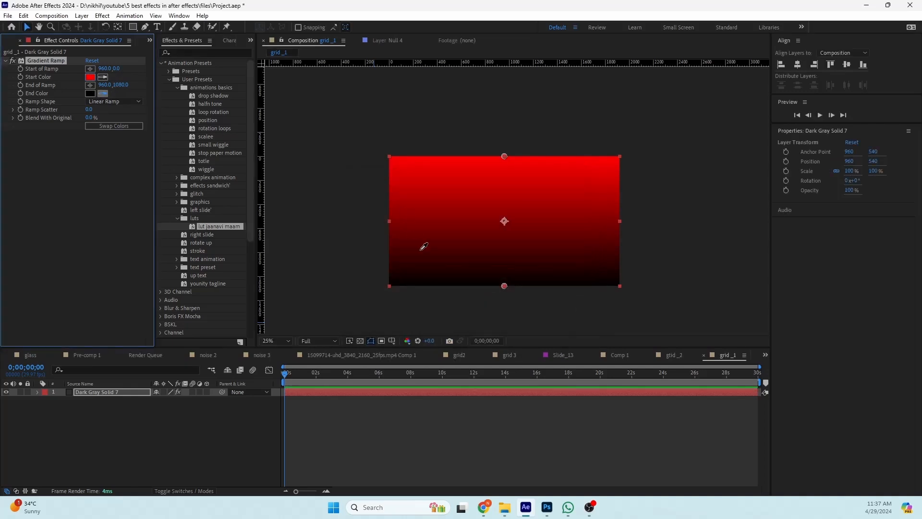
click(433, 267)
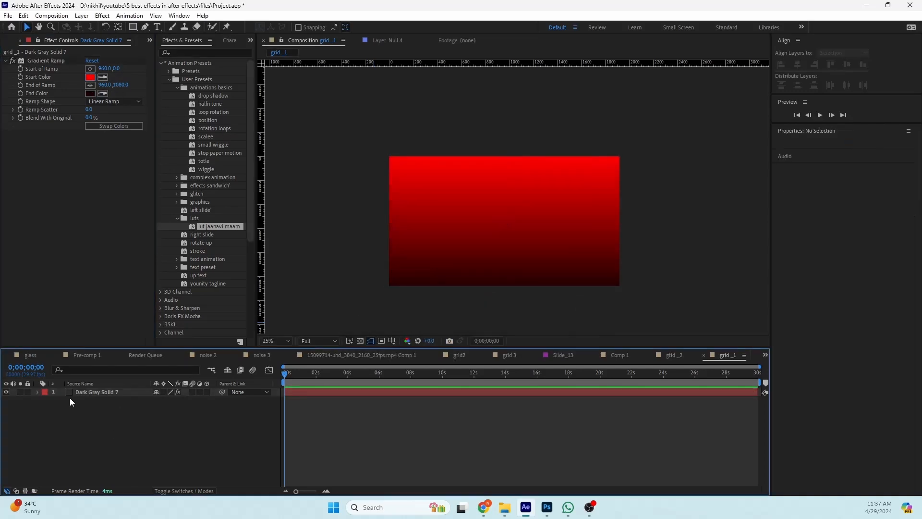
- Duplicate the gradient solid layer and apply the Grid effect to the copy
click(95, 393)
key(ctrl+d)
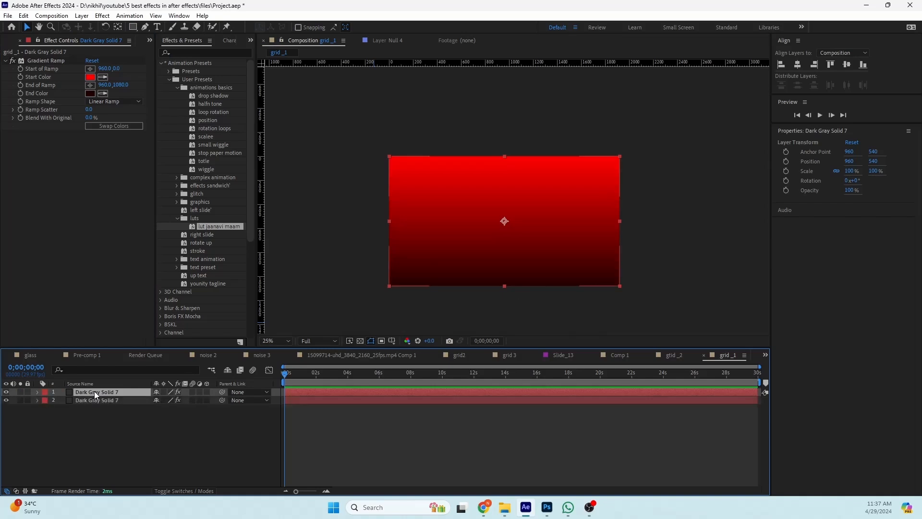
key(ctrl+space)
text(gr)
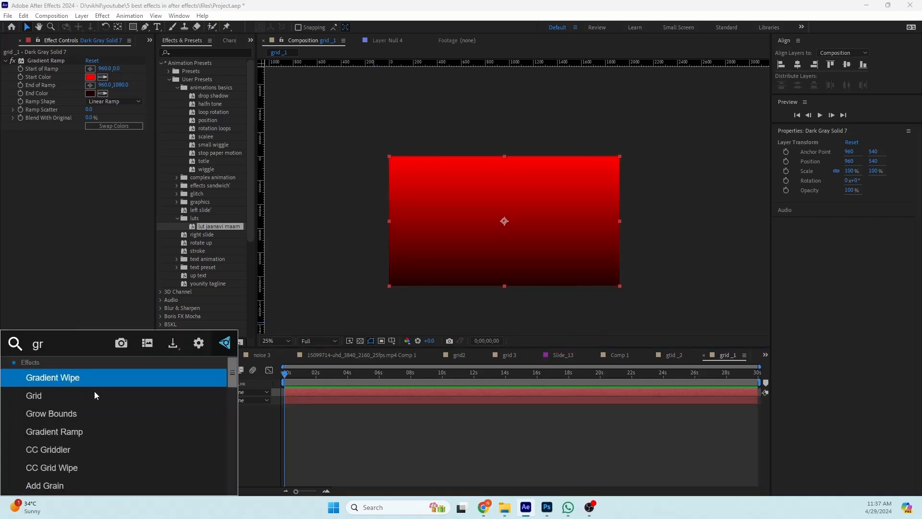
click(94, 394)
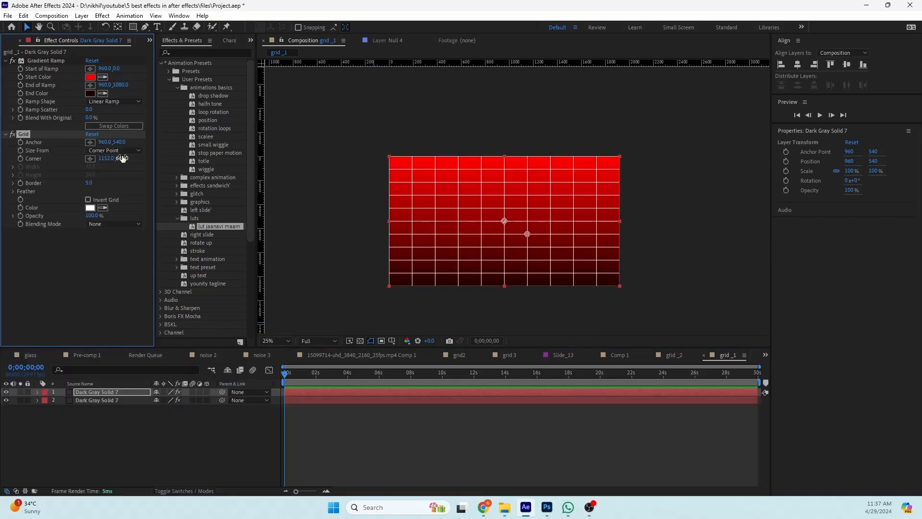
- Remove the Gradient Ramp from the duplicated solid and set the Grid effect's border to 3
click(42, 58)
key(Delete)
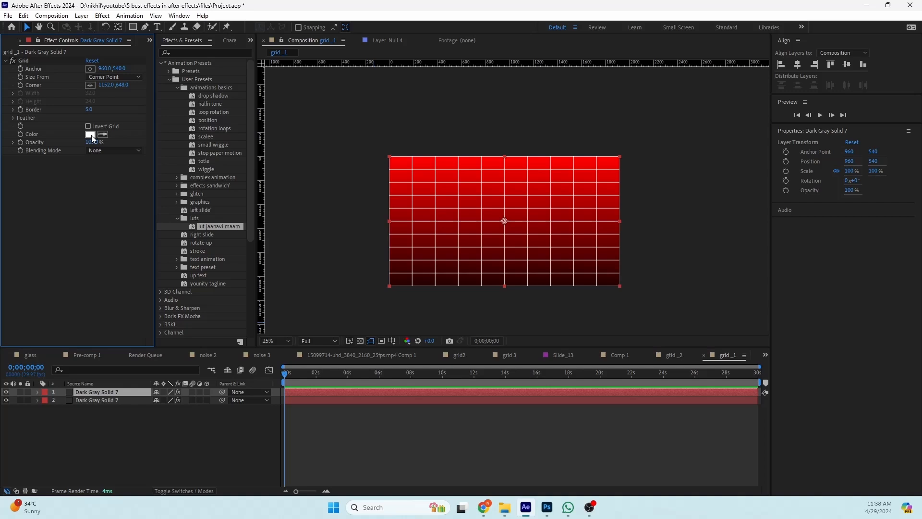
click(89, 110)
text(3)
key(Return)
- Examine the thin white grid lines over the red gradient up close, across the whole frame
scroll(473, 215, up, 2)
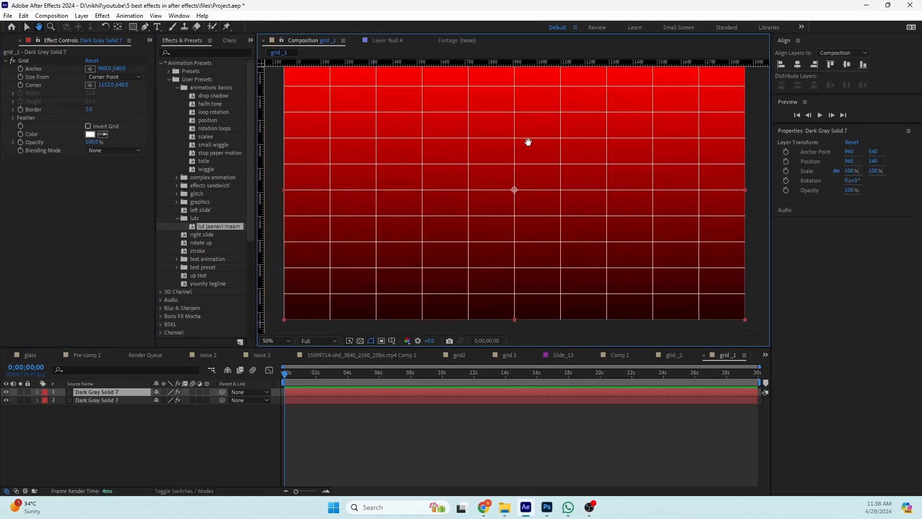
click(120, 69)
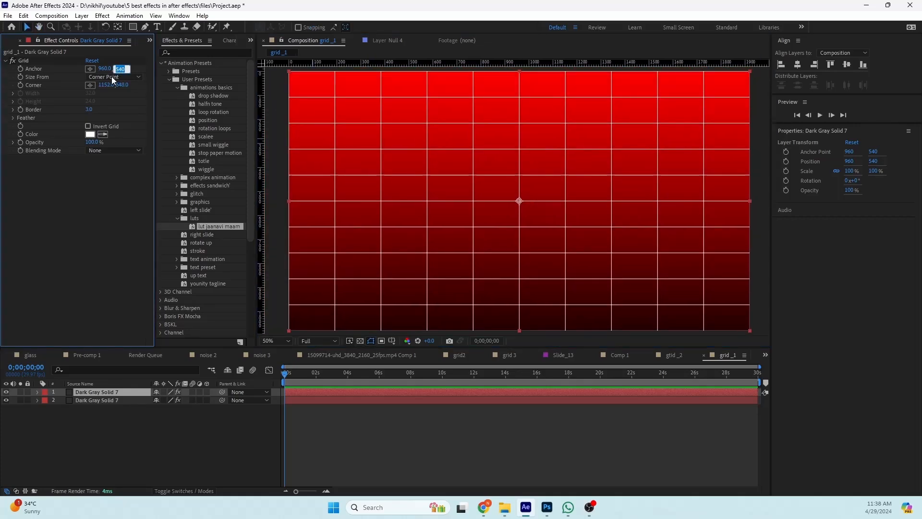
click(63, 215)
drag(540, 196, 503, 199)
scroll(511, 210, down, 2)
scroll(507, 199, up, 2)
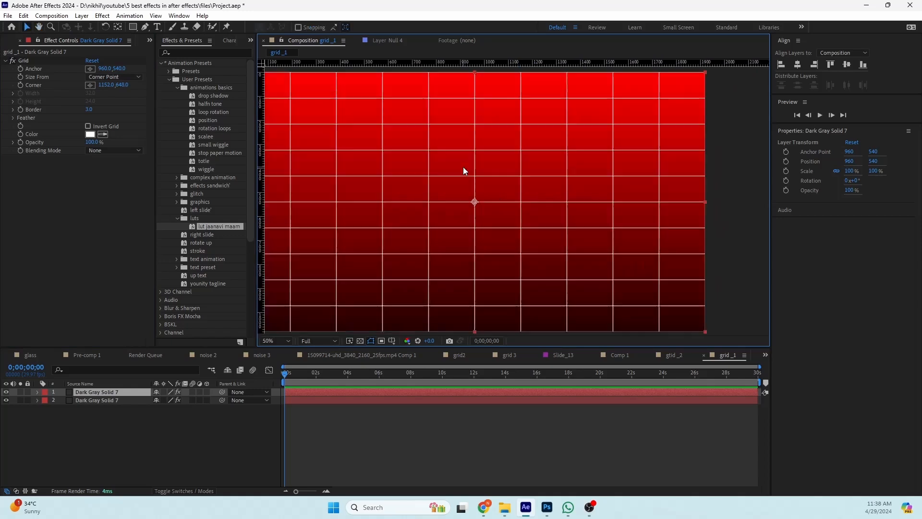
drag(465, 172, 484, 214)
drag(372, 192, 401, 128)
key(v)
drag(558, 201, 527, 214)
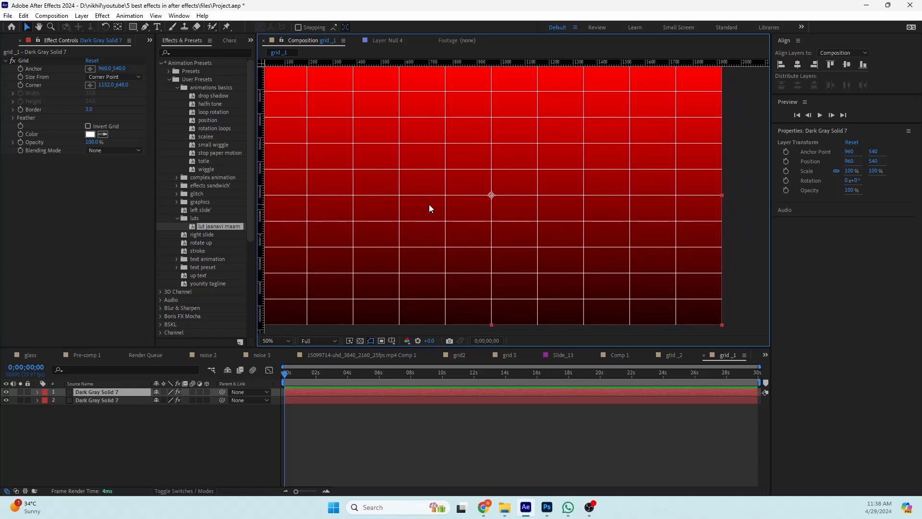
drag(429, 204, 451, 220)
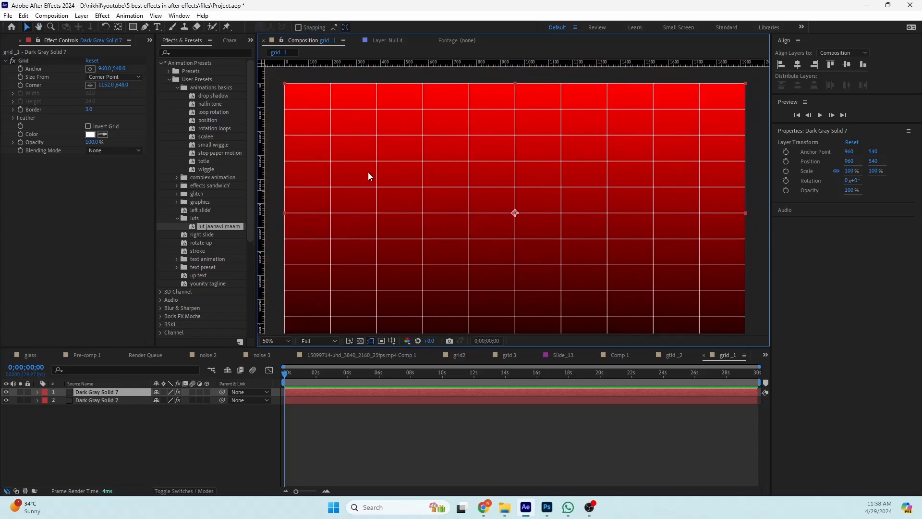
click(133, 27)
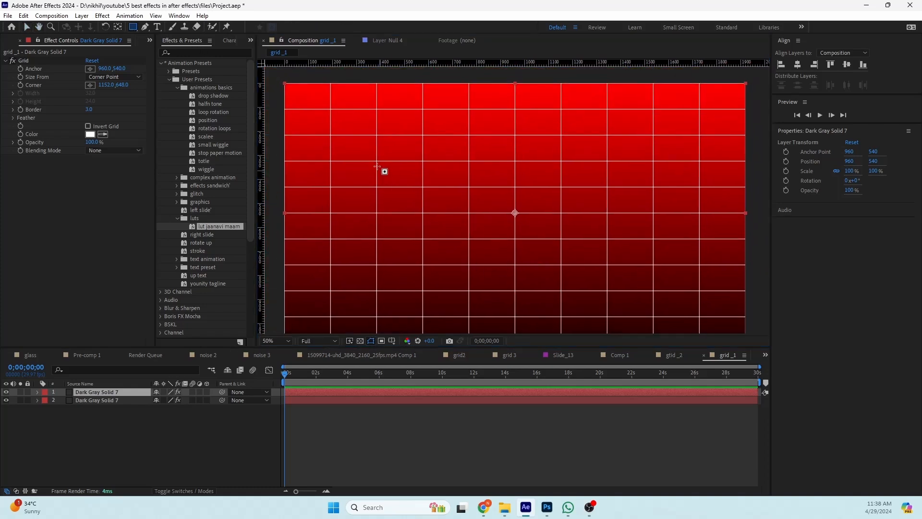
drag(373, 161, 399, 182)
key(Delete)
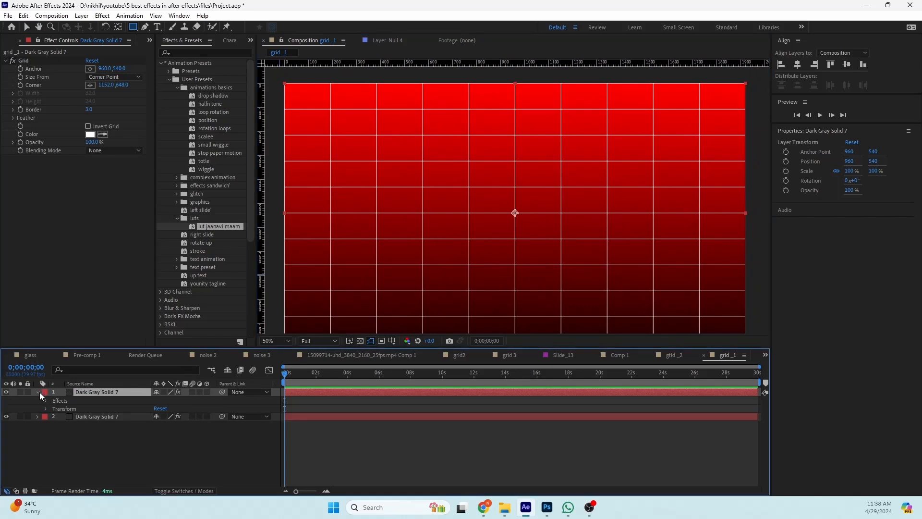
click(38, 391)
click(6, 392)
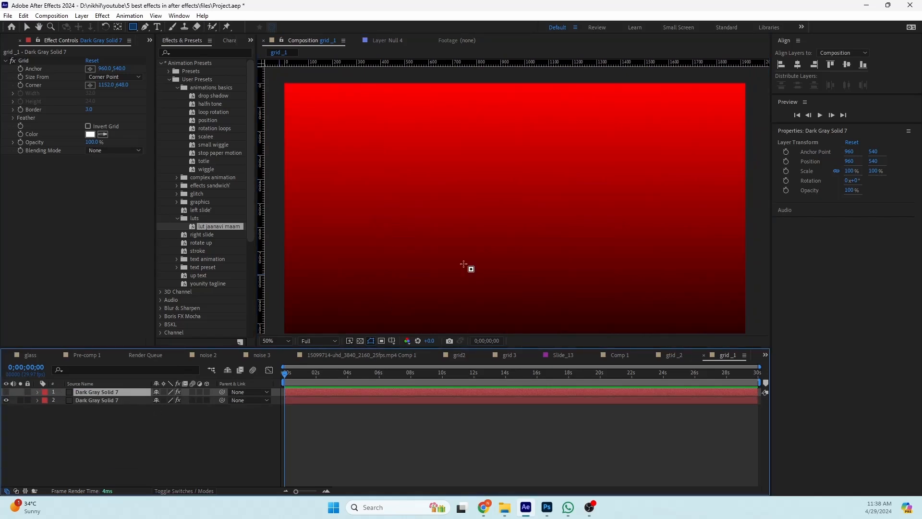
drag(418, 178, 488, 220)
key(Delete)
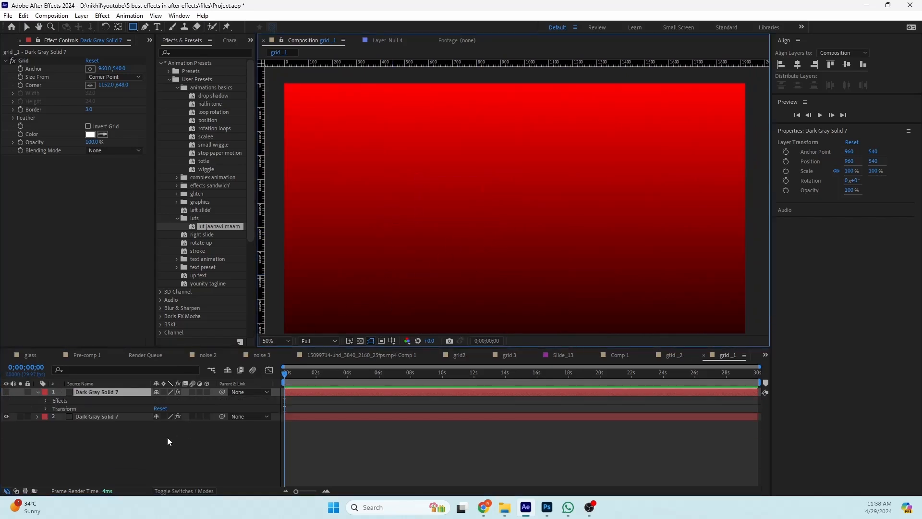
- Draw a white rectangle shape about 418 by 318 px in the frame's upper middle and apply the Grid effect to it
click(167, 437)
drag(420, 109, 520, 185)
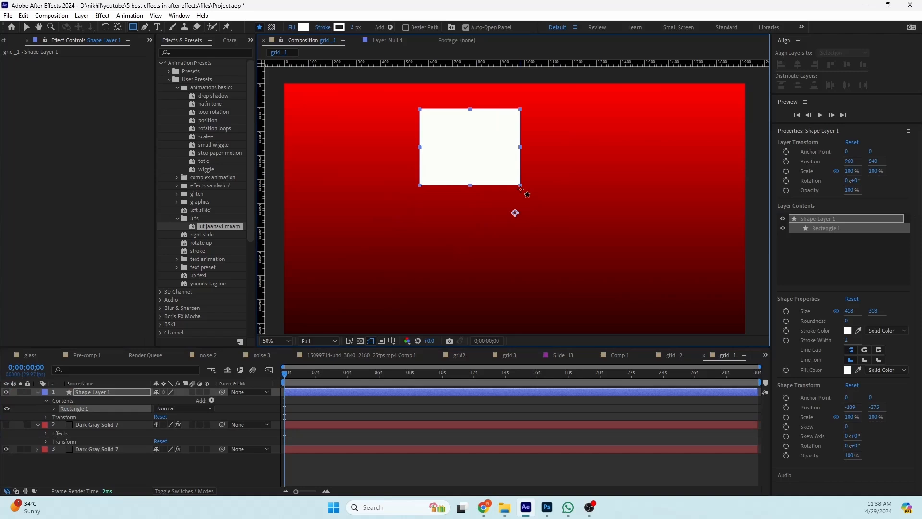
click(99, 392)
key(ctrl+space)
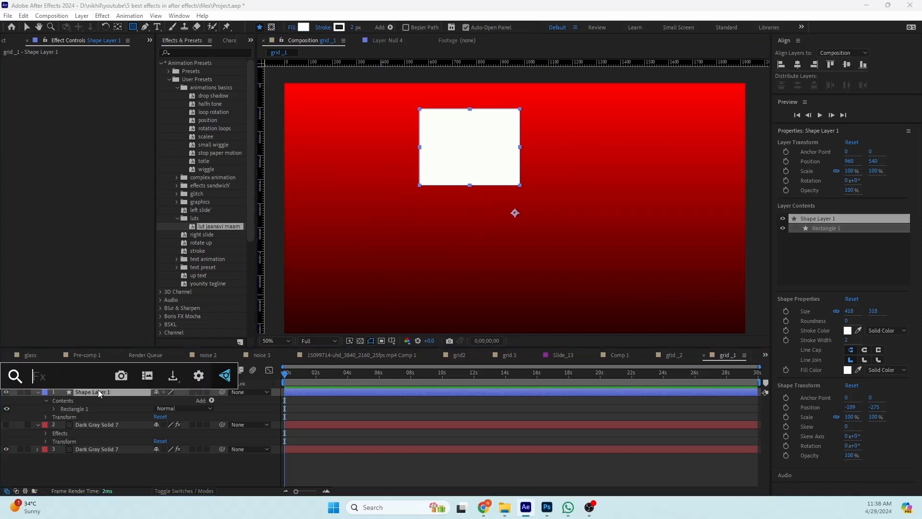
text(gr)
click(98, 393)
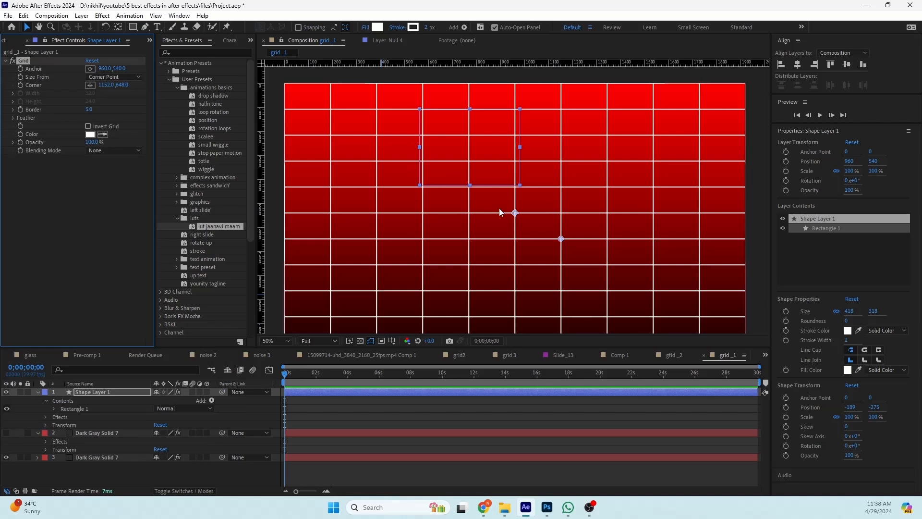
scroll(500, 212, down, 2)
drag(510, 207, 474, 191)
key(v)
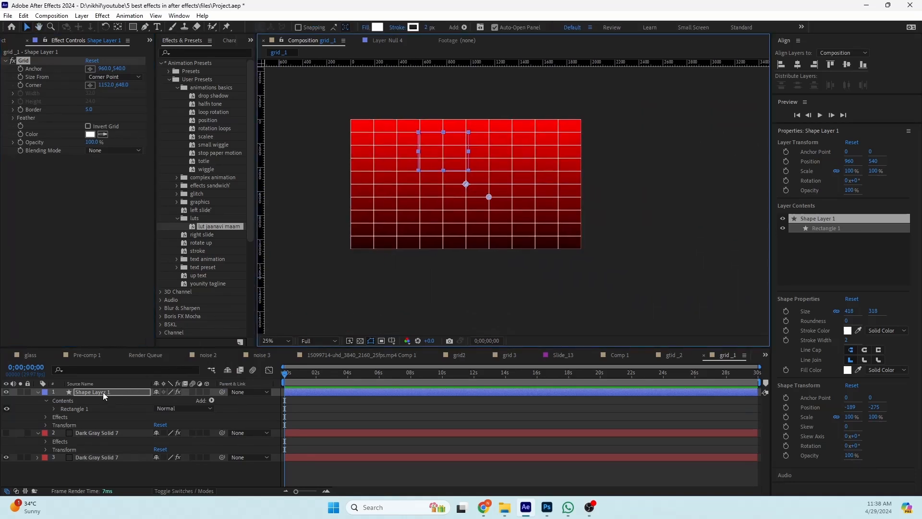
- Undo the Grid effect on the white rectangle and delete its shape layer
key(ctrl+z)
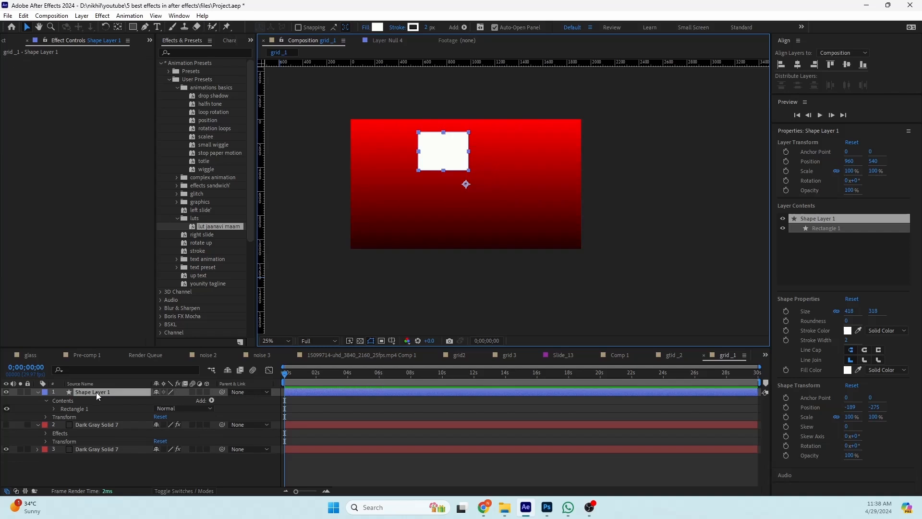
click(91, 394)
key(Delete)
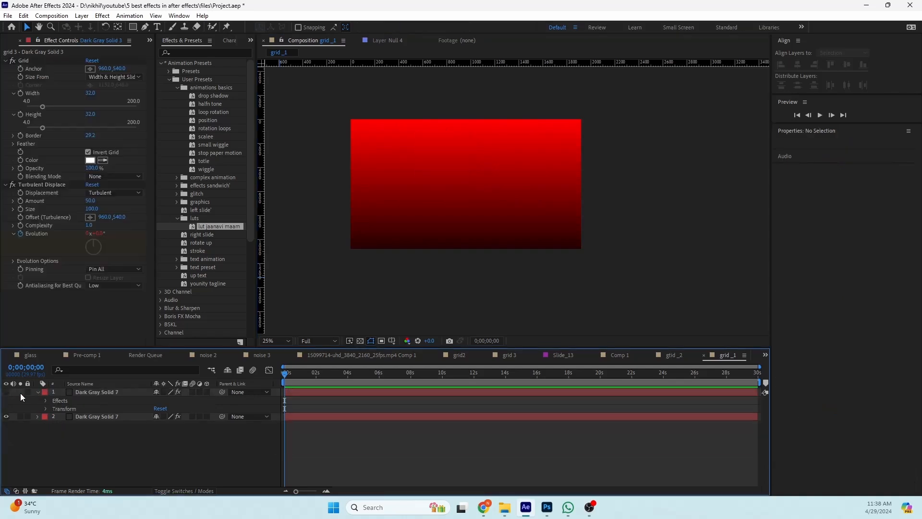
- Try a rectangular mask over the lower-right corner of the grid solid, and delete it
scroll(393, 196, up, 2)
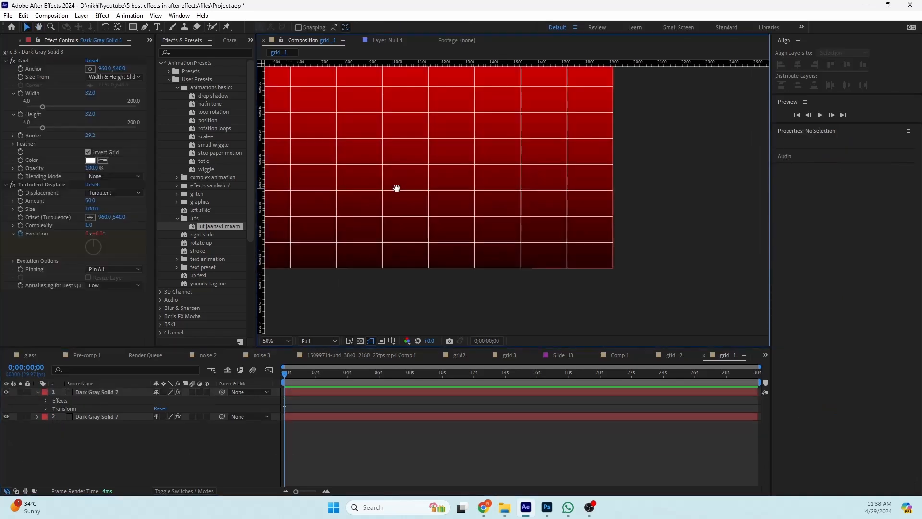
click(134, 27)
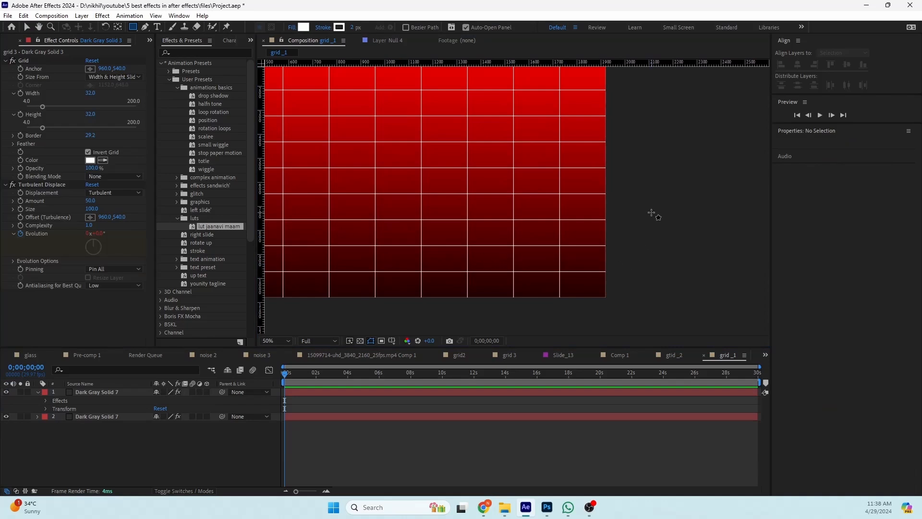
drag(651, 212, 488, 291)
key(Delete)
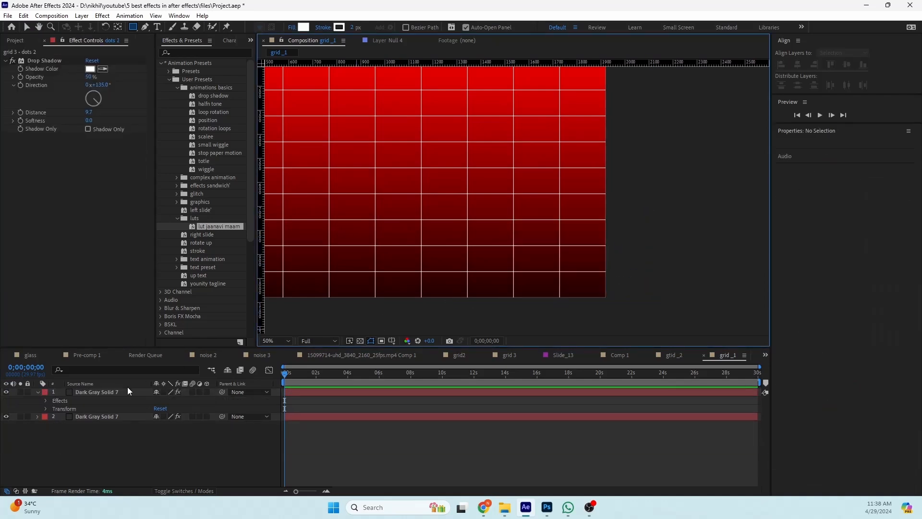
click(100, 392)
drag(639, 215, 445, 312)
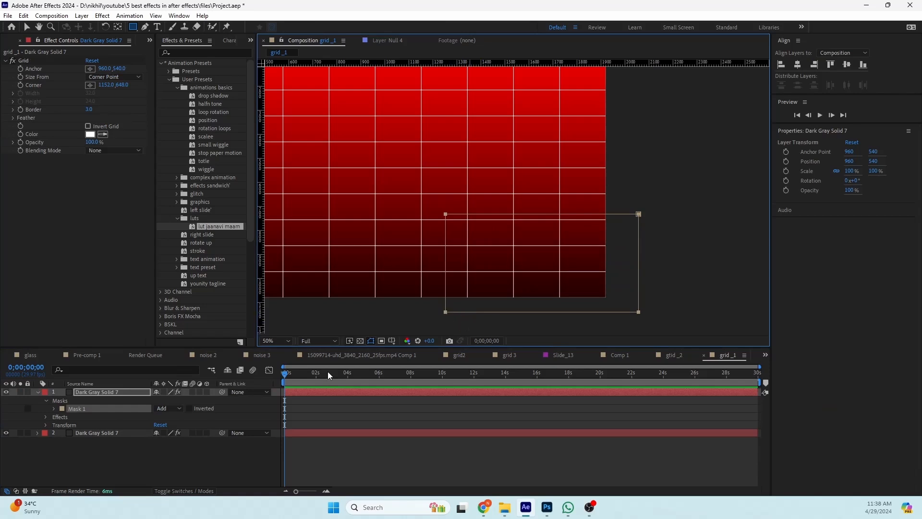
click(76, 408)
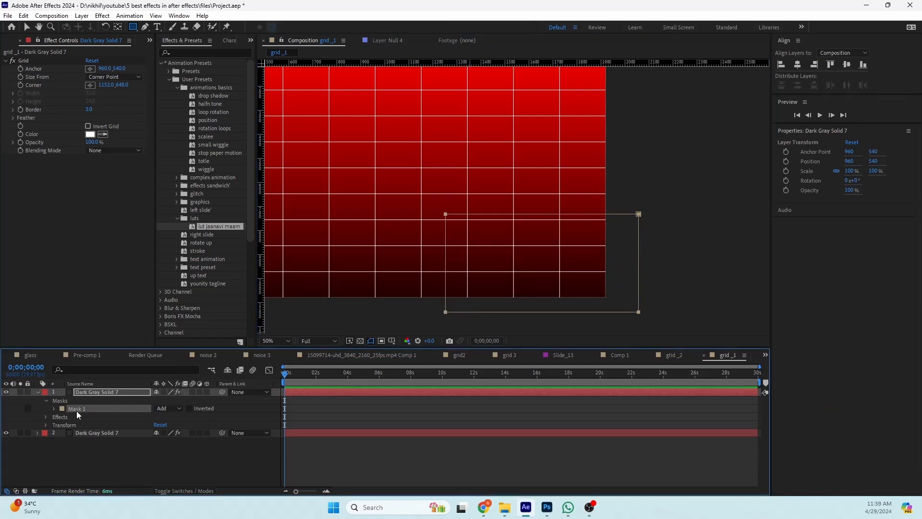
key(Delete)
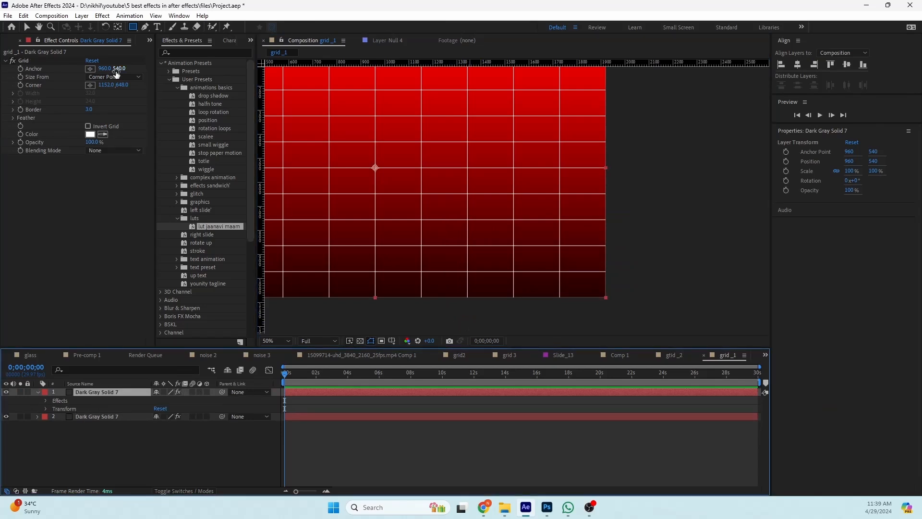
- Shift the Grid effect's anchor to about 1063, 594 to make the cells smaller
drag(434, 156, 450, 211)
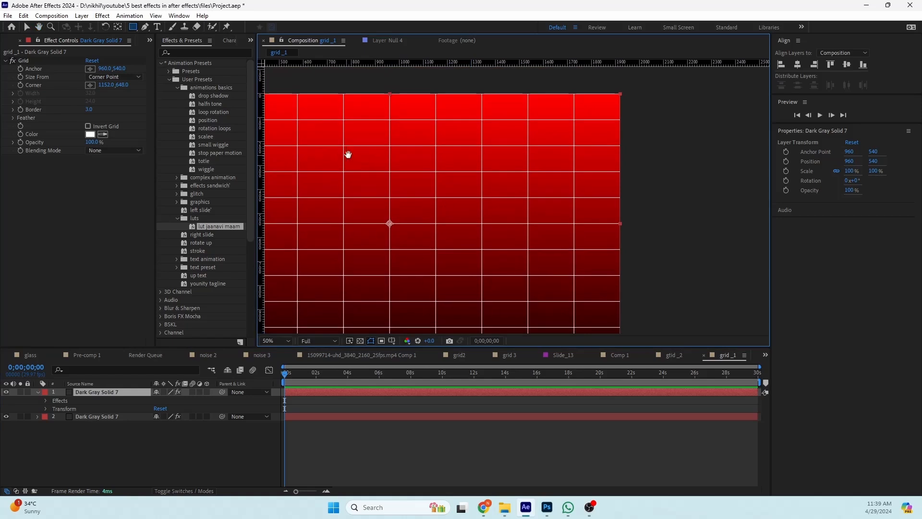
drag(347, 155, 398, 170)
scroll(366, 149, down, 2)
scroll(391, 152, up, 2)
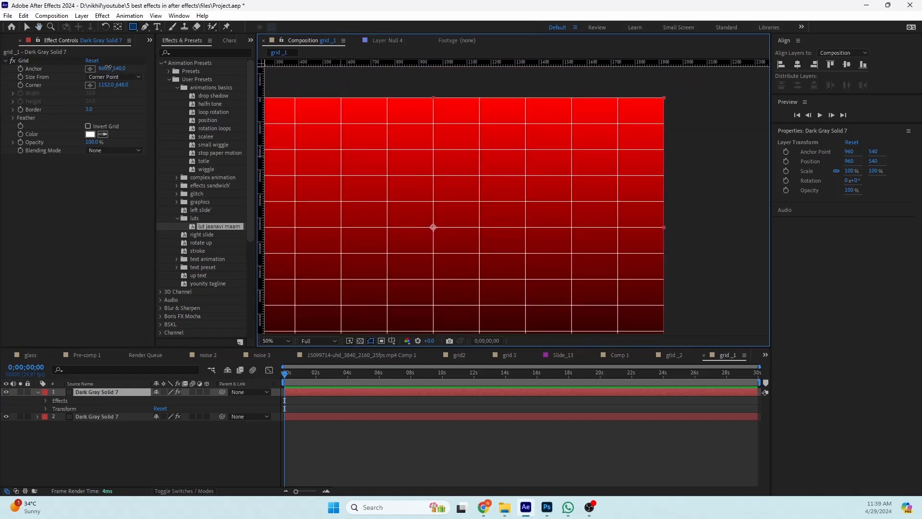
drag(105, 69, 149, 69)
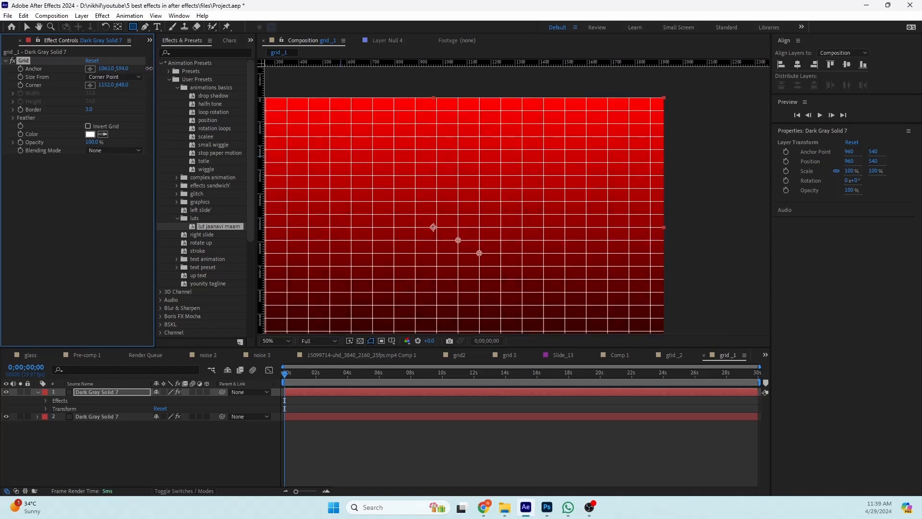
- Move the grid's corner point to about 800, 410 and its anchor point to about 1089, 588 in the composition view
drag(462, 176, 564, 155)
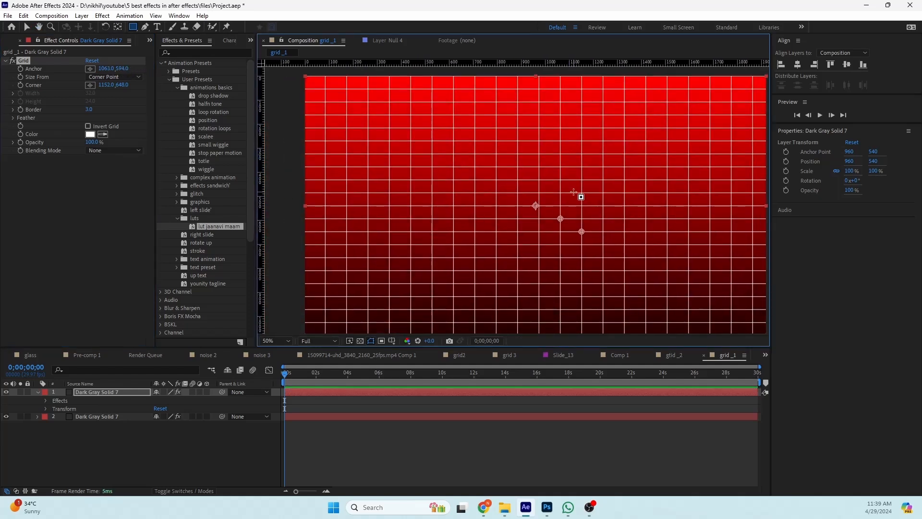
drag(571, 225, 462, 154)
key(v)
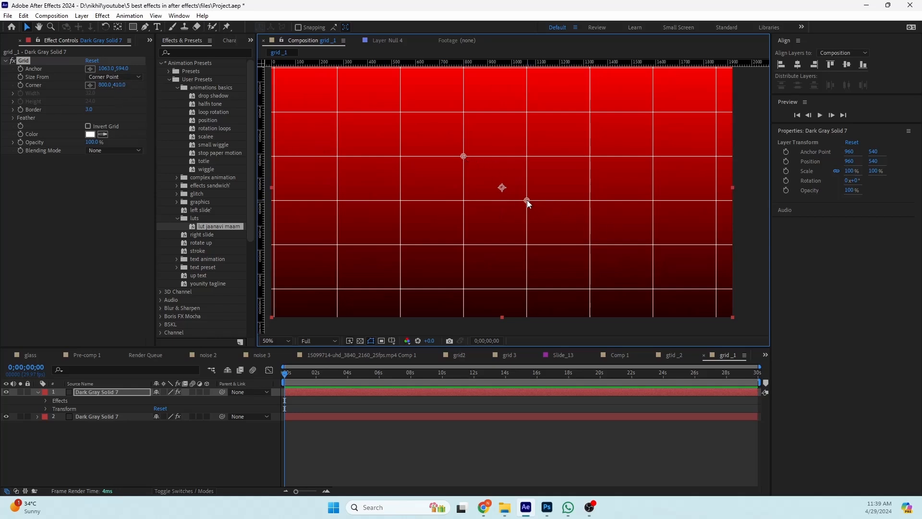
mouse_move(527, 201)
mouse_down()
mouse_move(585, 229)
mouse_move(506, 238)
mouse_move(521, 238)
mouse_move(533, 198)
mouse_up()
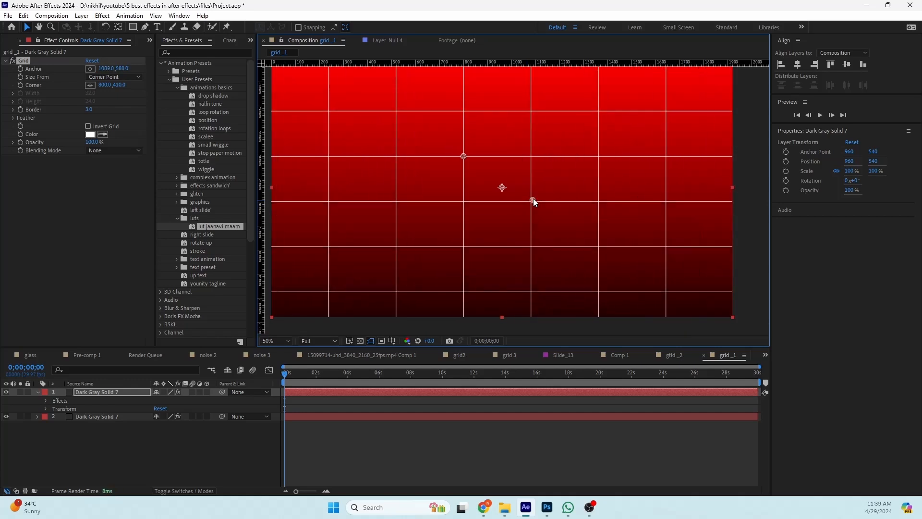
- Reset the Grid effect to its defaults and set its border to 3
click(92, 61)
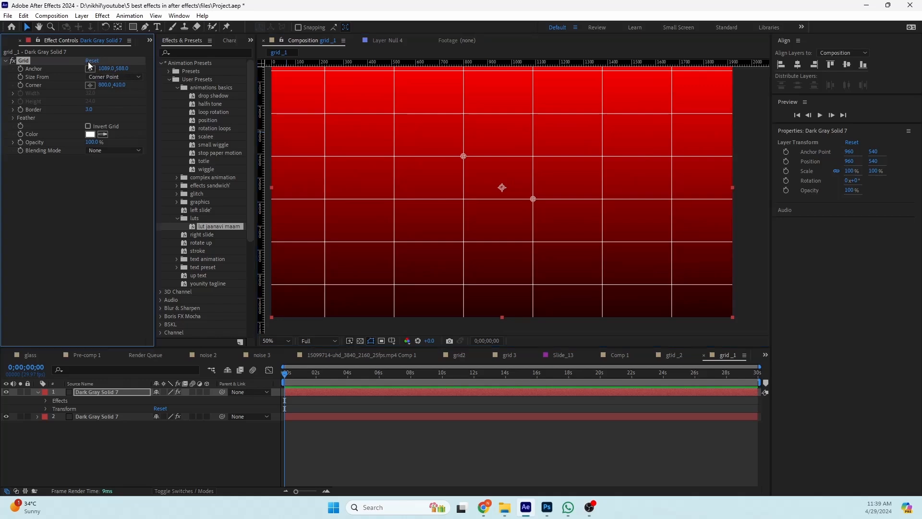
click(89, 110)
text(3)
click(101, 203)
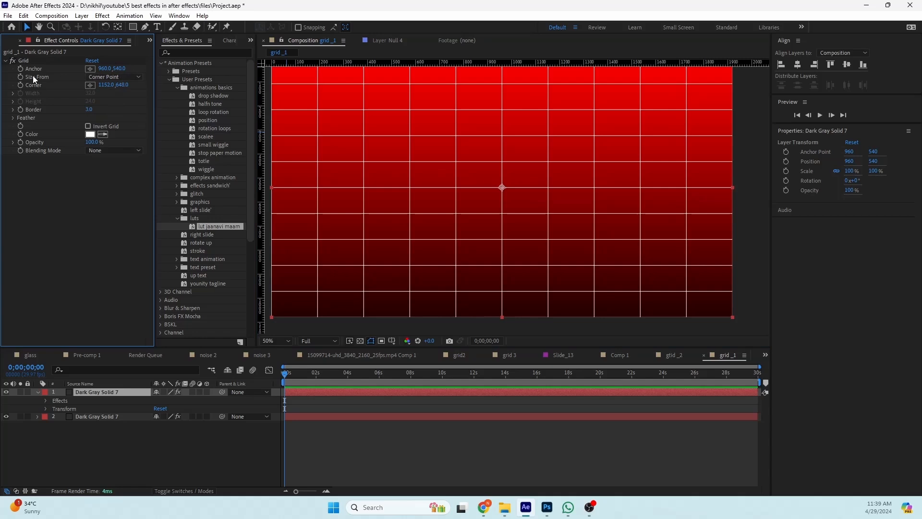
- Set the Grid effect's Size From option to Width & Height Sliders
click(112, 77)
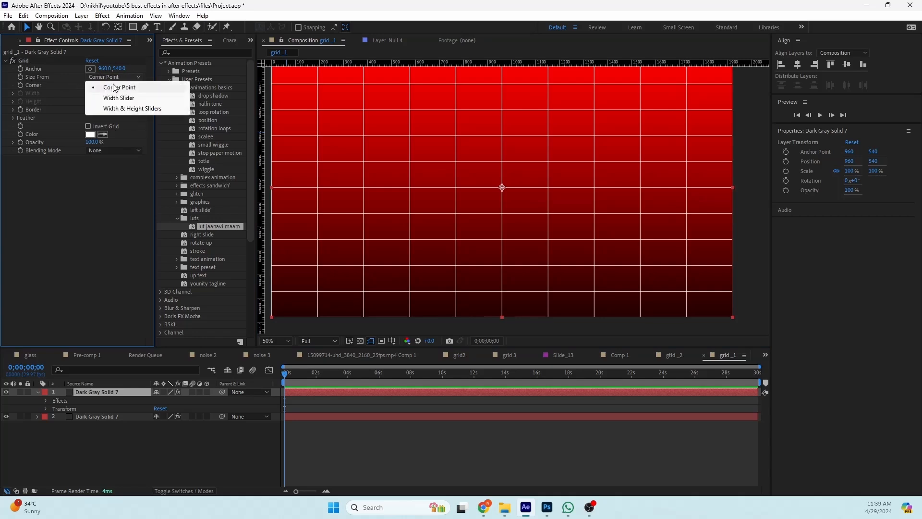
click(118, 108)
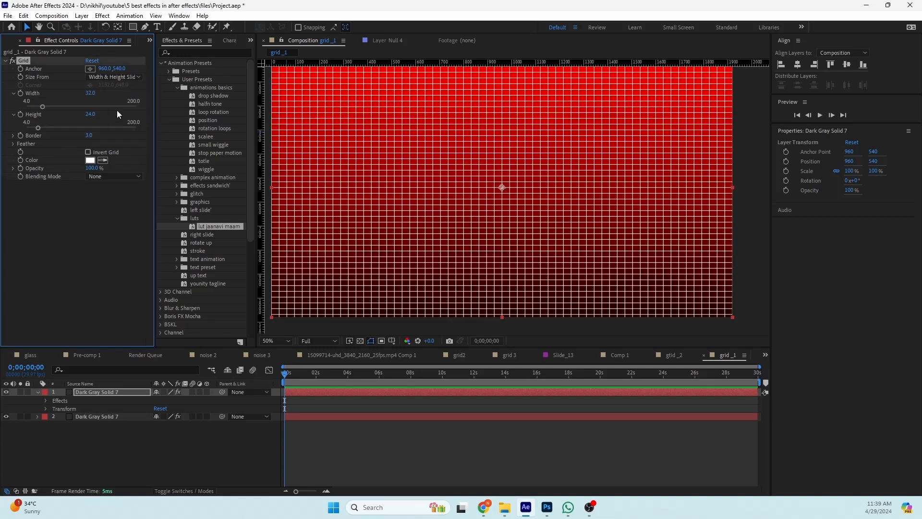
- Set the Grid effect's width and height both to 100
scroll(480, 198, down, 2)
scroll(455, 178, up, 2)
drag(490, 196, 456, 183)
key(v)
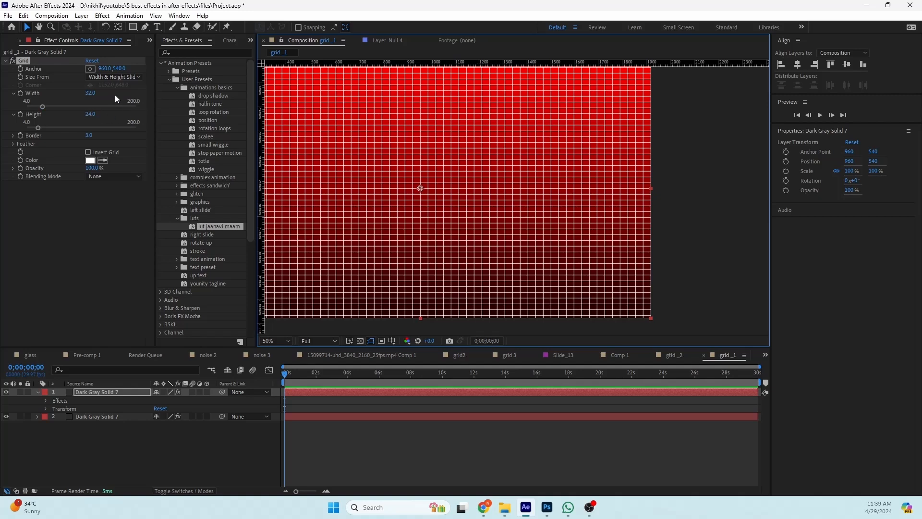
click(89, 114)
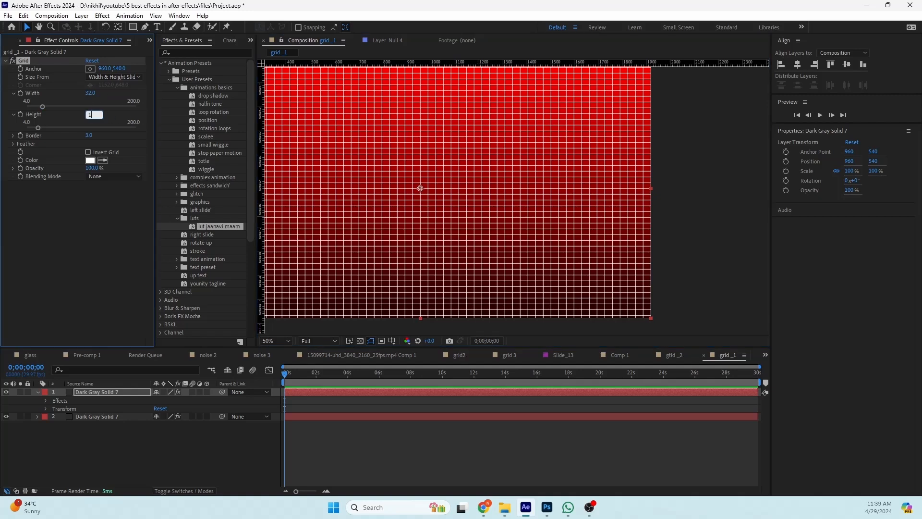
click(90, 94)
text(100)
click(201, 478)
scroll(490, 187, down, 2)
drag(489, 191, 490, 199)
scroll(490, 199, up, 2)
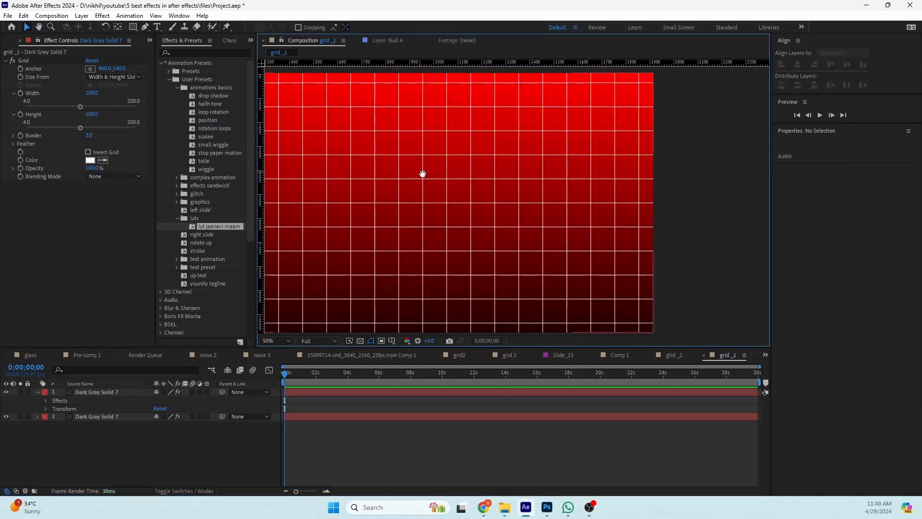
drag(422, 174, 445, 183)
- Collapse both solid layers' properties and move each layer's anchor point to the middle of its bottom edge
click(38, 393)
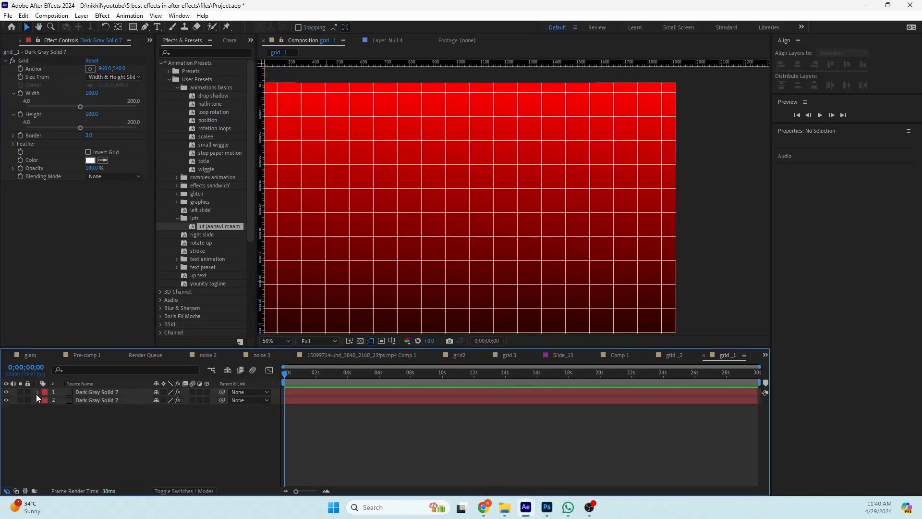
click(37, 401)
click(82, 401)
shift+click(86, 391)
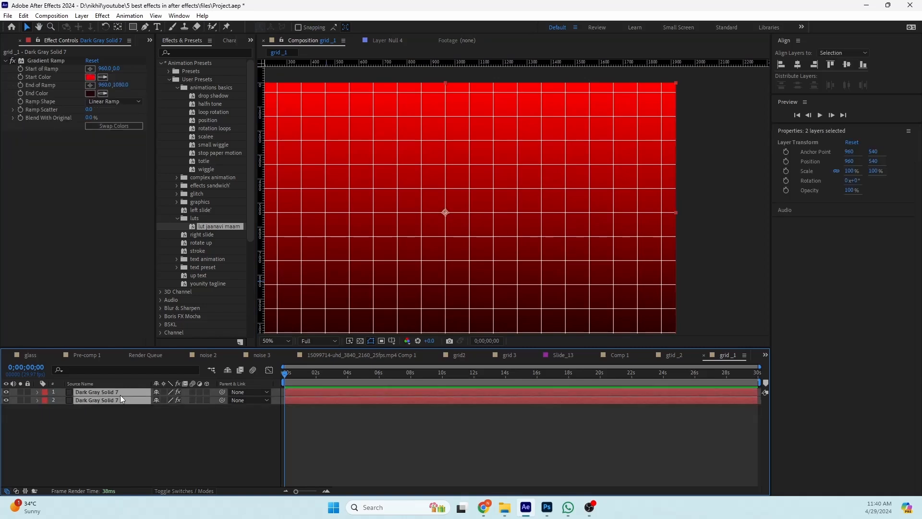
click(169, 455)
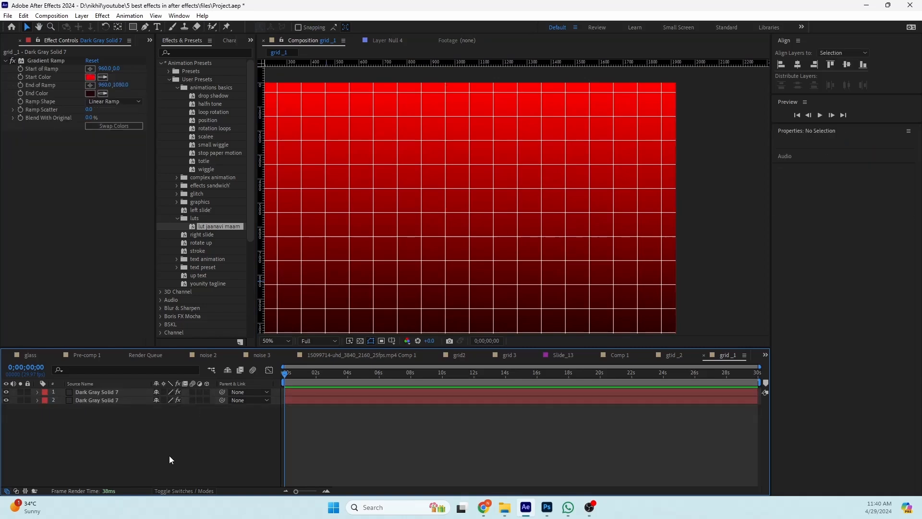
click(106, 393)
drag(482, 261, 446, 312)
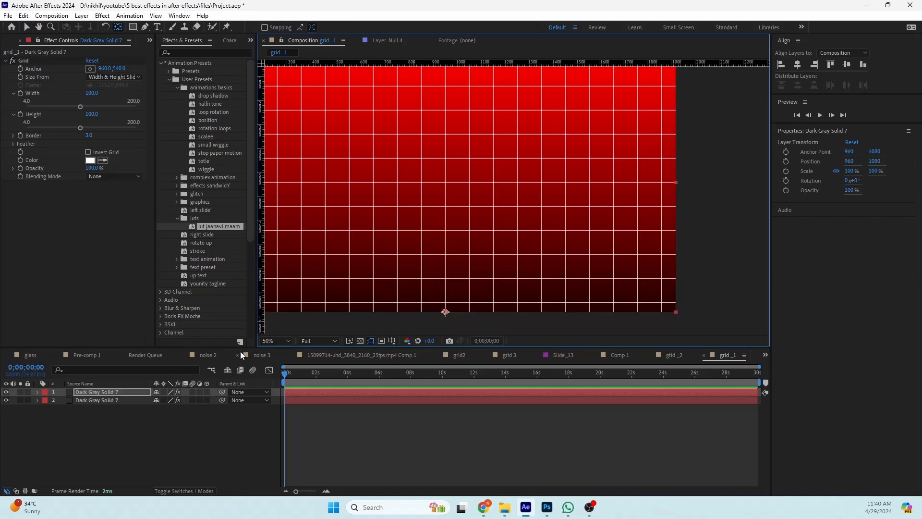
click(130, 401)
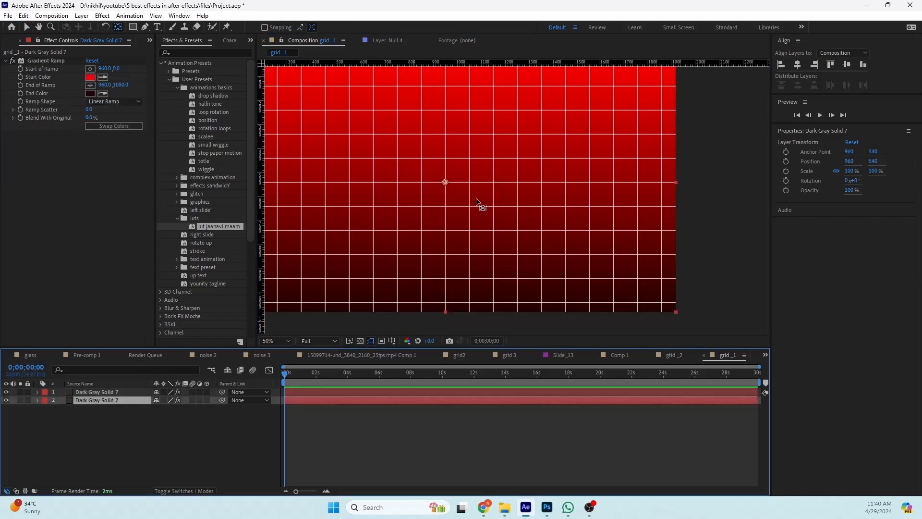
drag(445, 183, 445, 312)
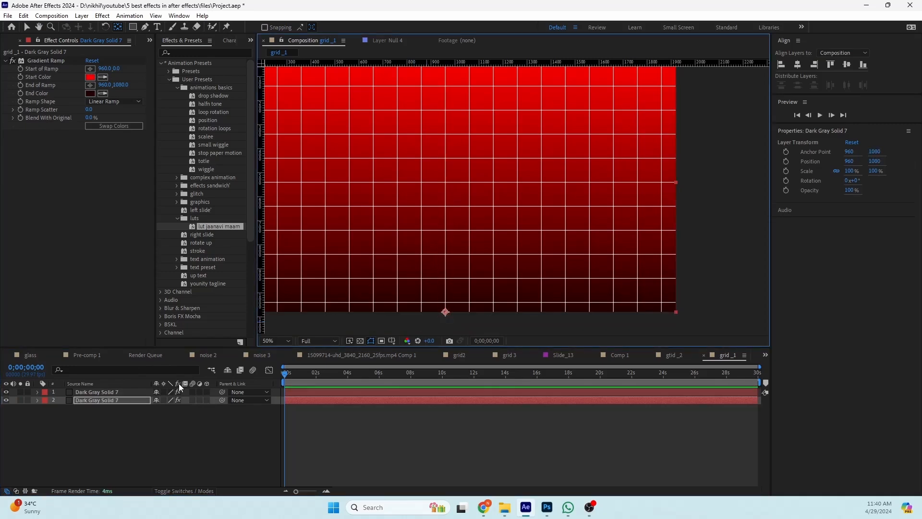
- Turn both Dark Gray Solid 7 layers into 3D layers
click(206, 392)
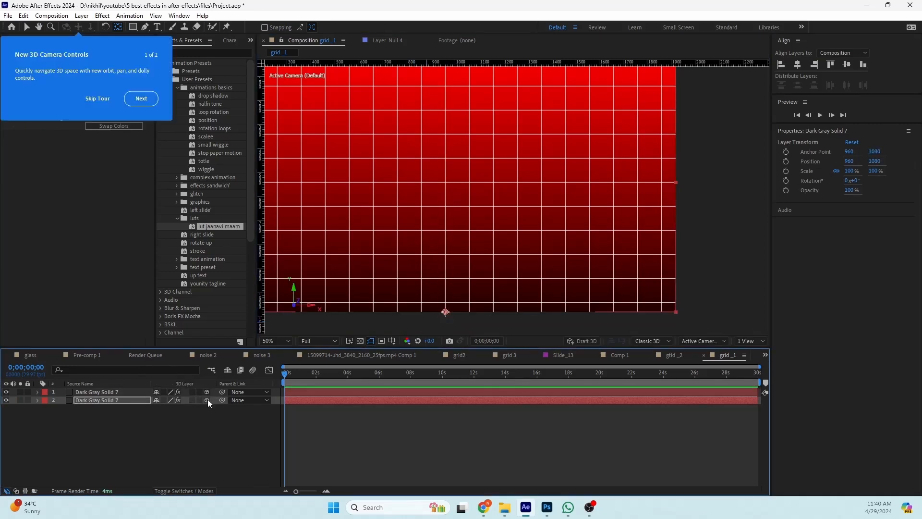
click(206, 400)
click(140, 436)
- Tilt both solid layers back into a floor plane by setting their X orientation to 293°
click(103, 401)
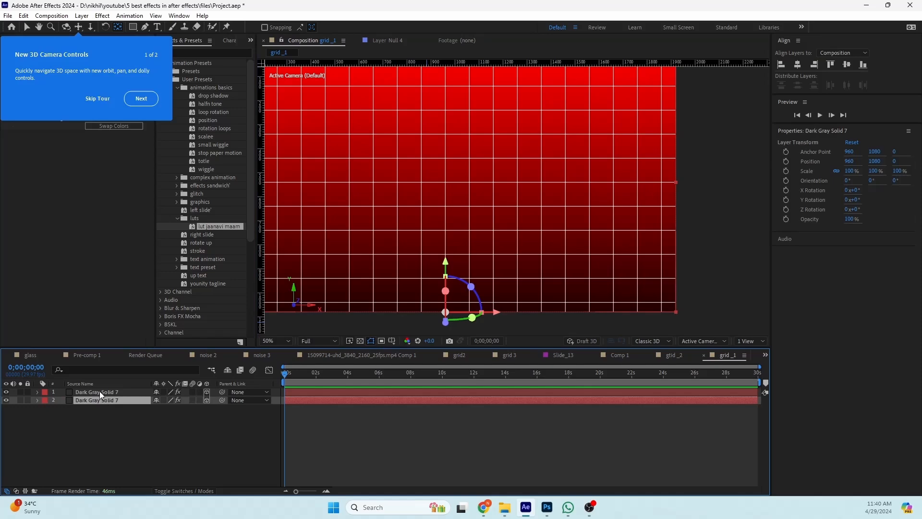
shift+click(100, 391)
key(r)
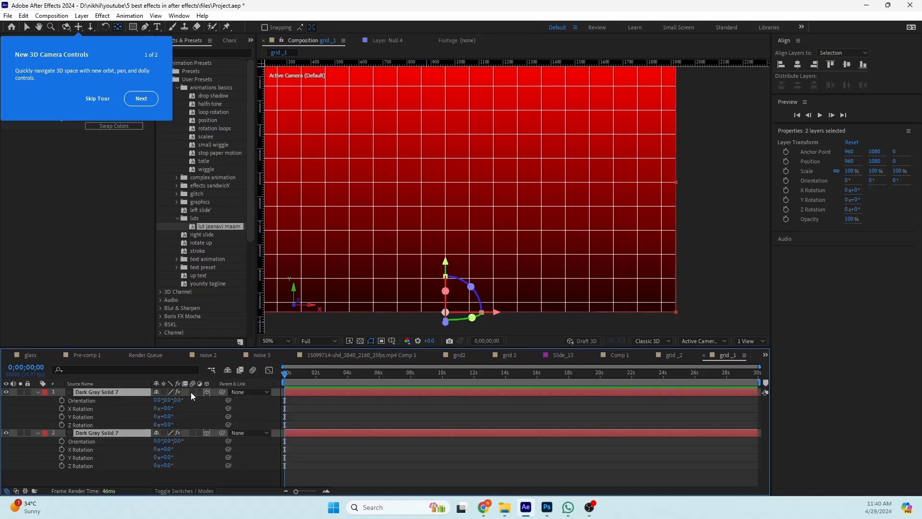
drag(176, 401, 106, 383)
key(ctrl+z)
drag(104, 380, 99, 379)
click(328, 412)
drag(485, 267, 494, 252)
key(y)
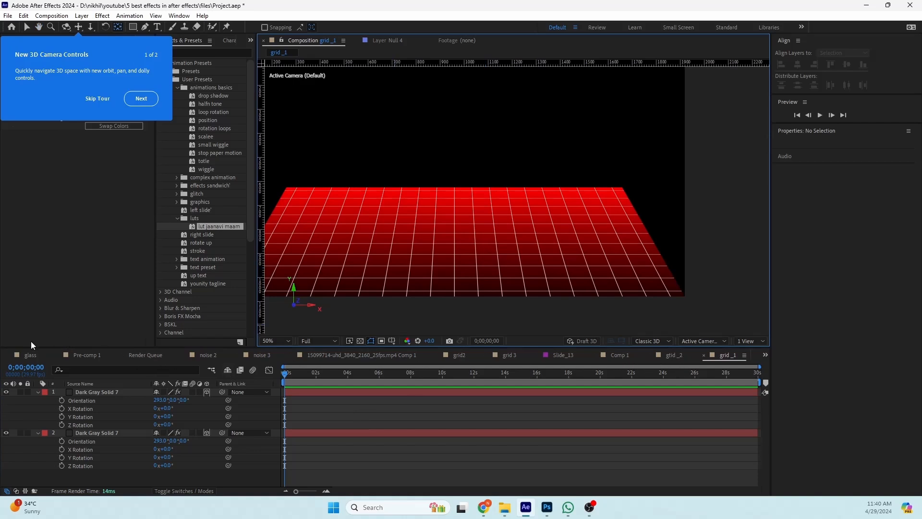
- Open the finished grid composition from the project, inspect its perspective floor grid up close, and dismiss the 3D feature tour
click(141, 98)
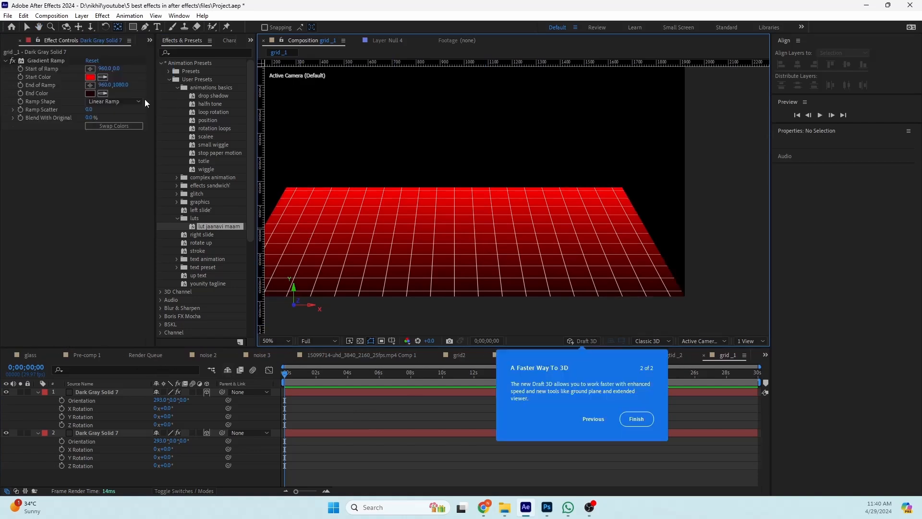
click(149, 41)
click(161, 57)
double_click(30, 137)
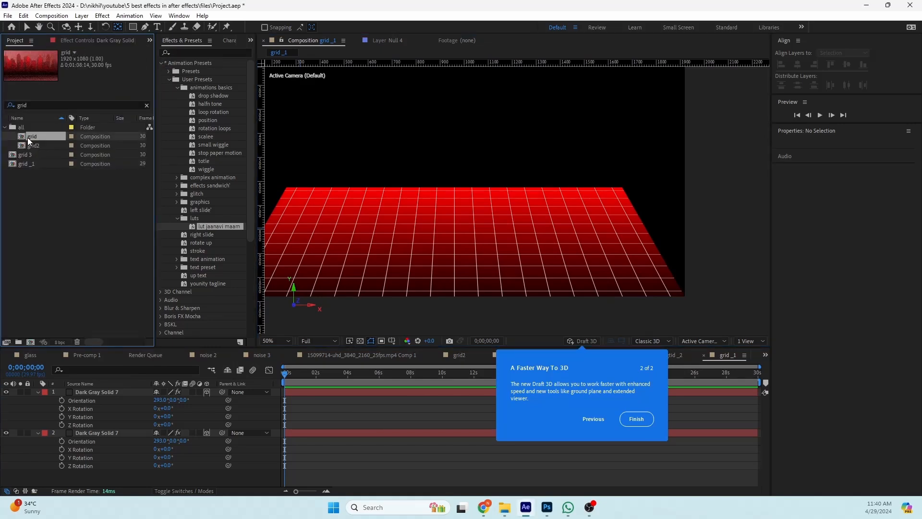
scroll(441, 260, up, 3)
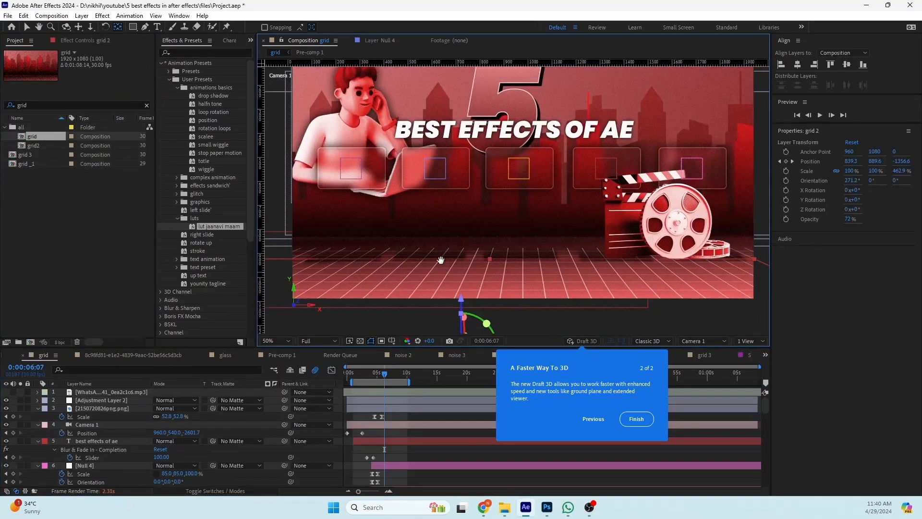
drag(508, 193, 490, 291)
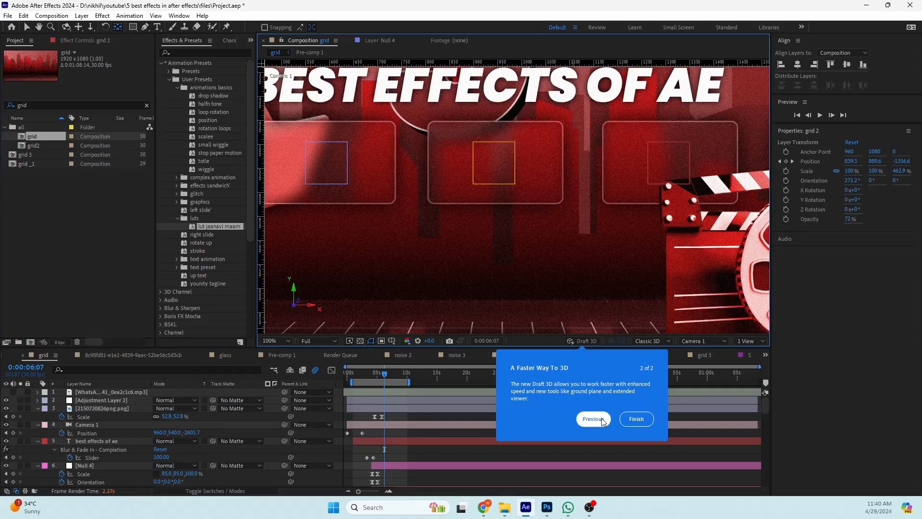
click(636, 419)
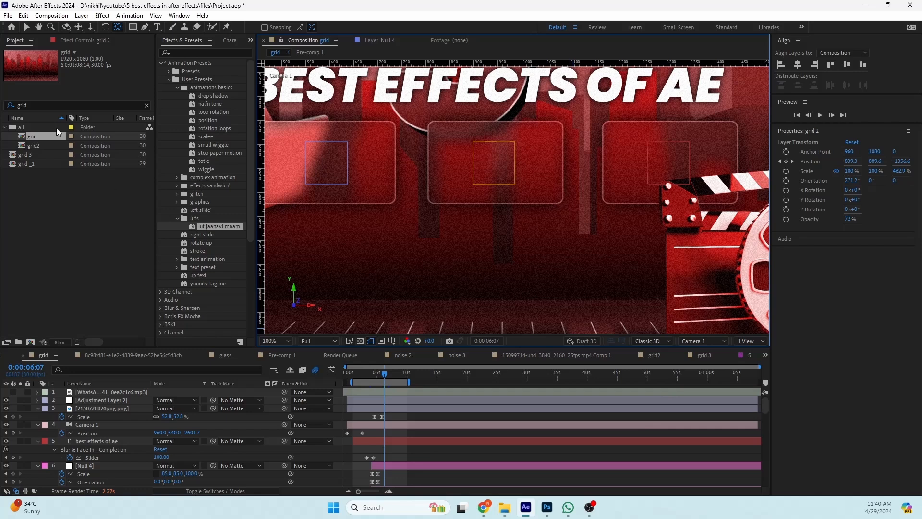
- Return to the grid _1 composition, and open the grid2 composition with its full title in view
double_click(29, 164)
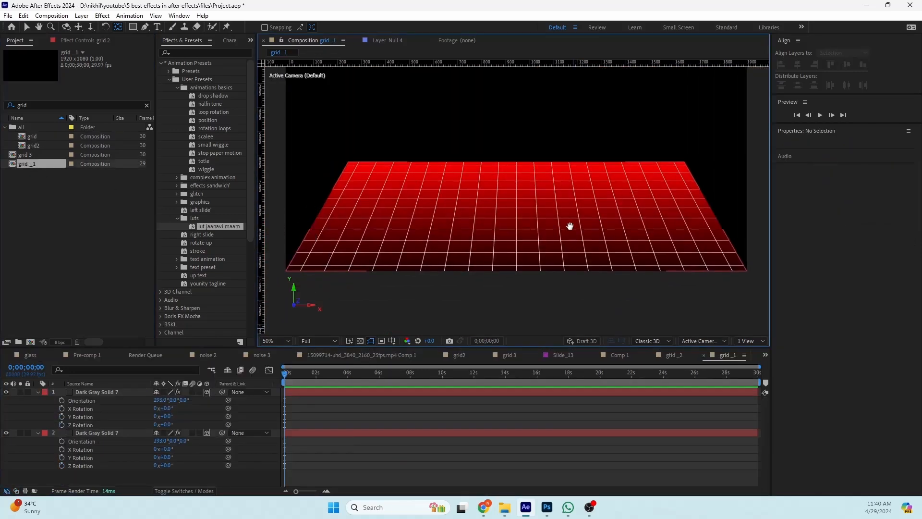
double_click(32, 146)
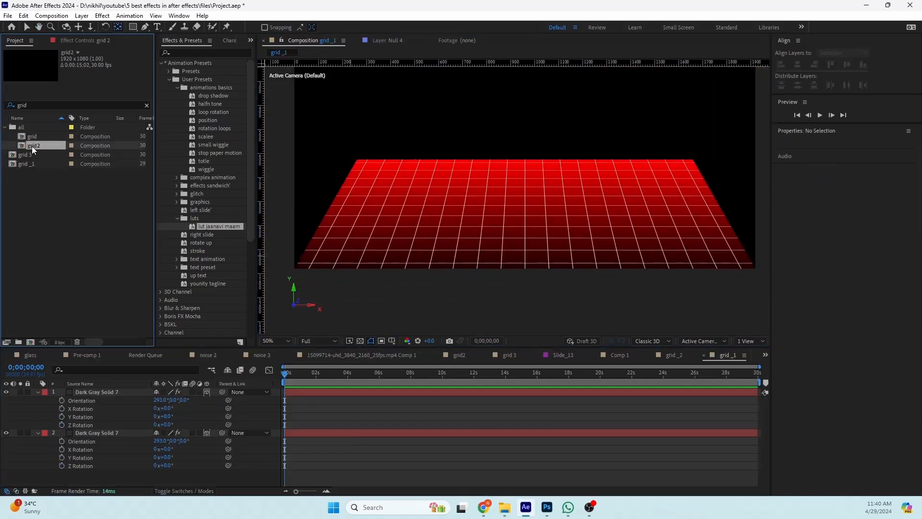
scroll(452, 177, up, 4)
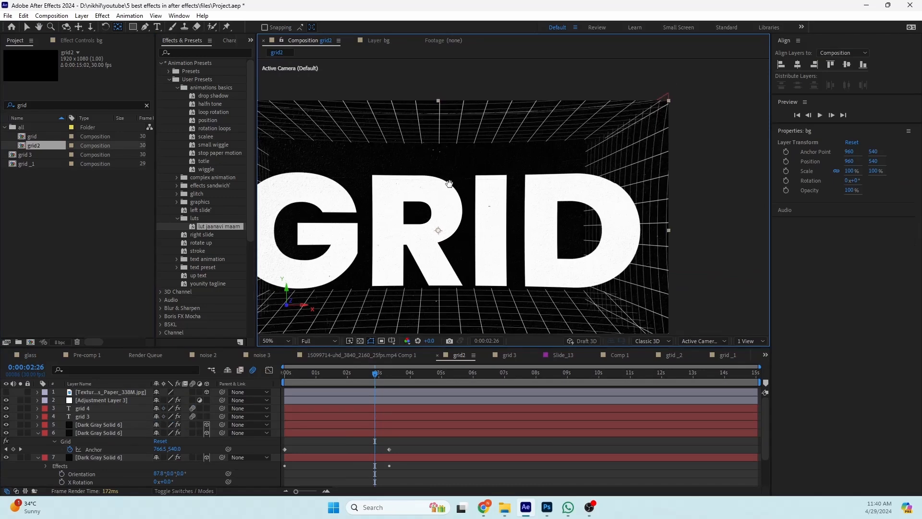
scroll(487, 168, down, 2)
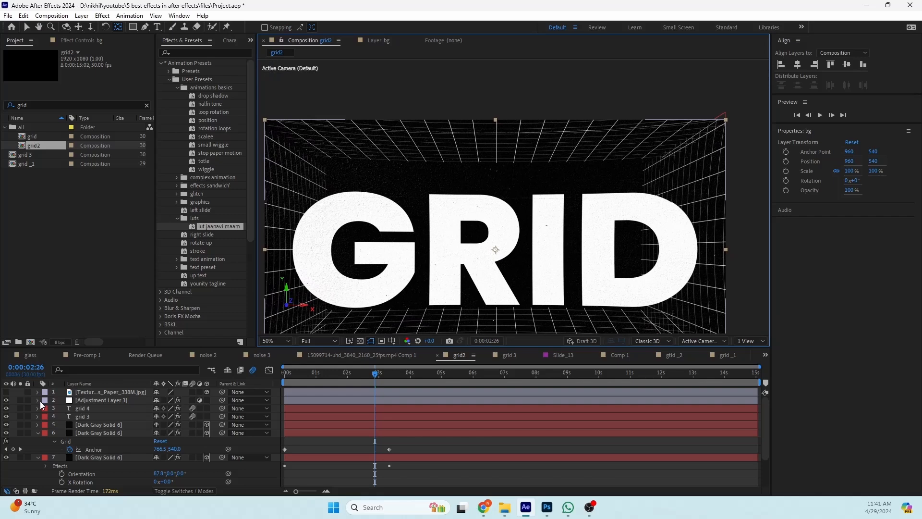
- Collapse the expanded layer properties and delete the four Dark Gray Solid 6 layers from grid2
click(38, 433)
click(37, 441)
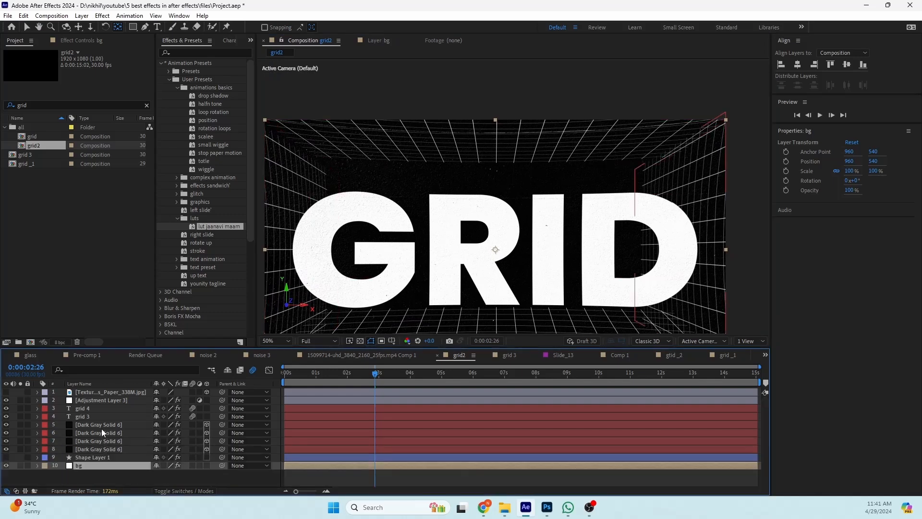
click(102, 426)
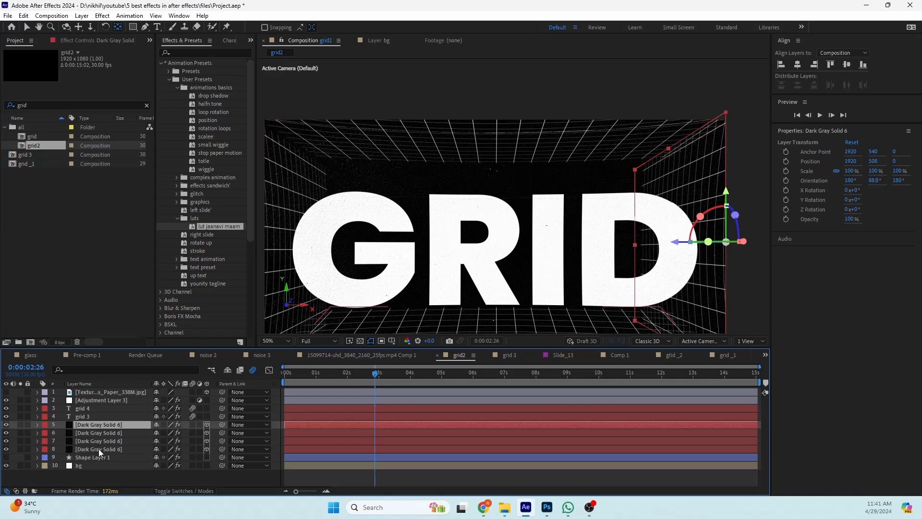
shift+click(99, 449)
shift+click(96, 442)
shift+click(96, 448)
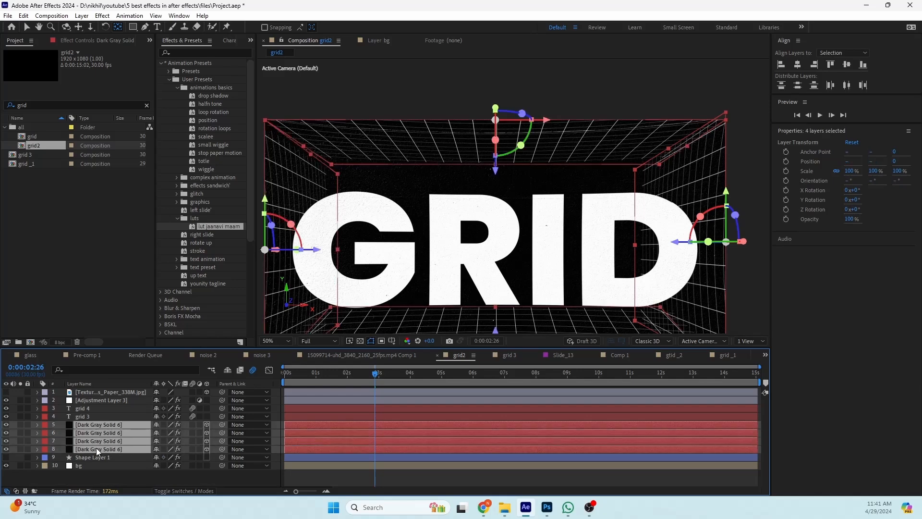
key(Delete)
- Create a new 1920 x 1080 dark gray solid and place it directly below the grid 3 text layer
right_click(93, 451)
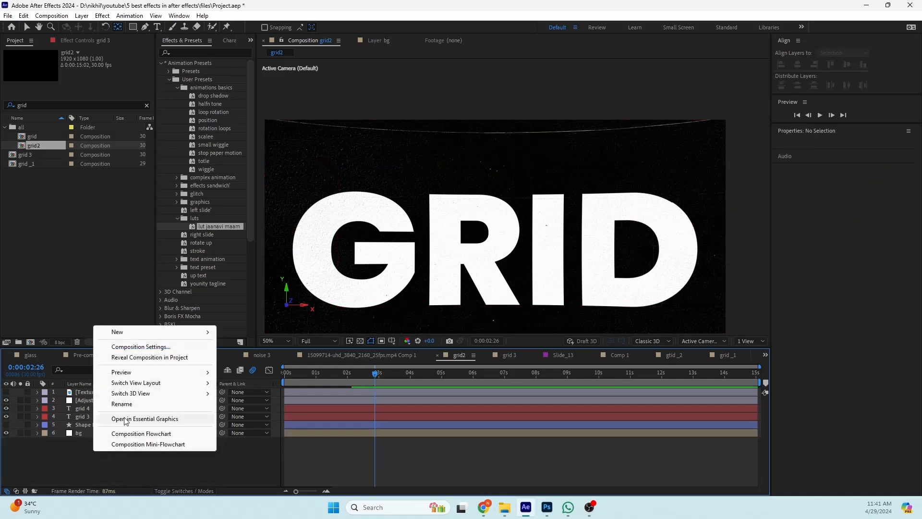
mouse_move(120, 338)
click(245, 357)
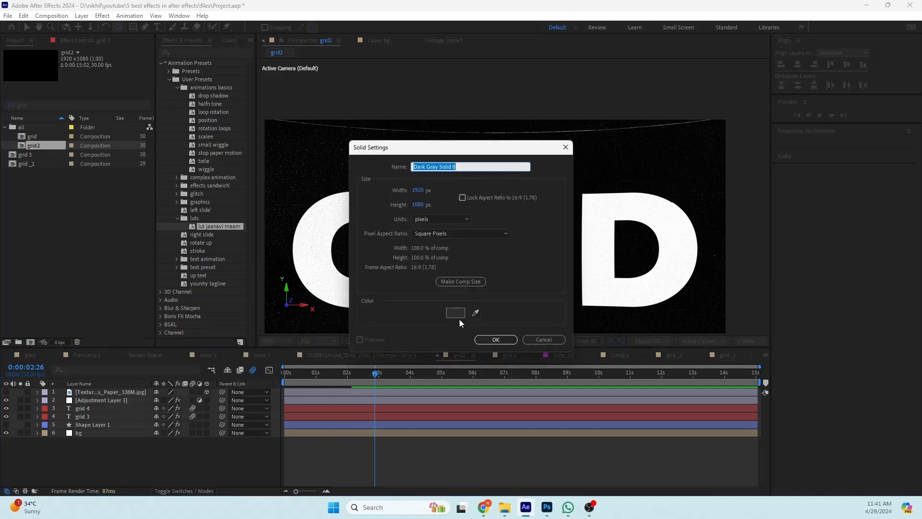
click(486, 340)
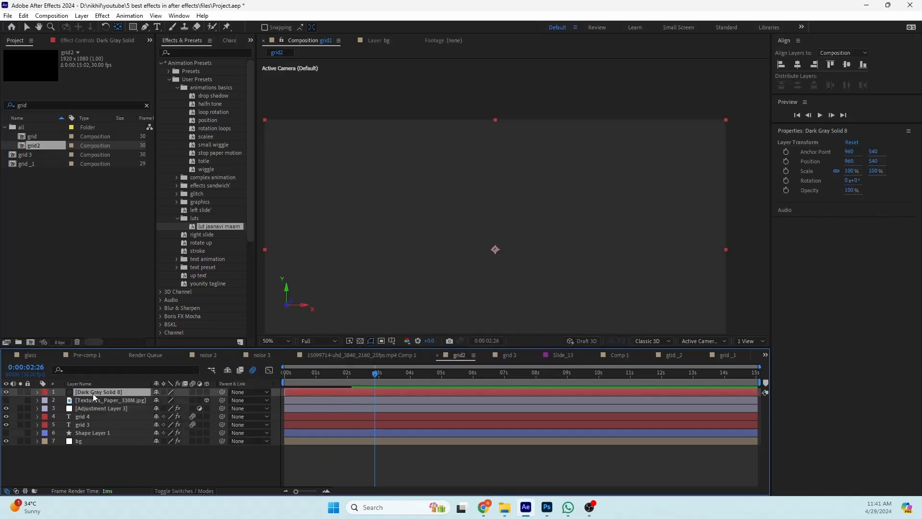
drag(93, 393, 90, 427)
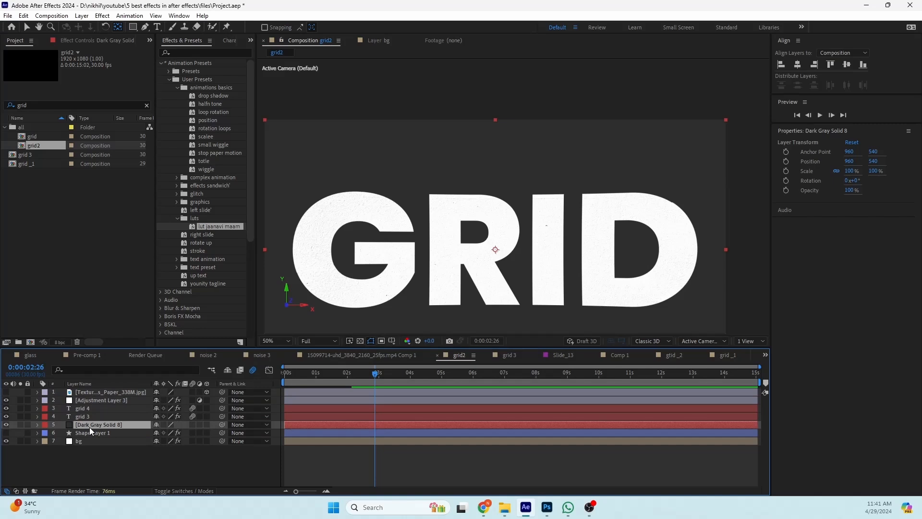
- Apply the Grid effect to the new solid layer
key(ctrl+space)
text(fi)
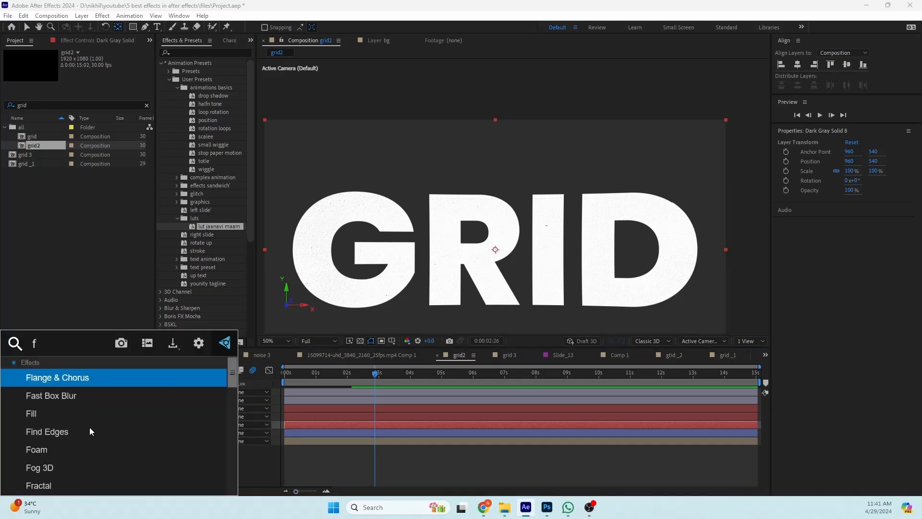
key(BackSpace)
key(BackSpace)
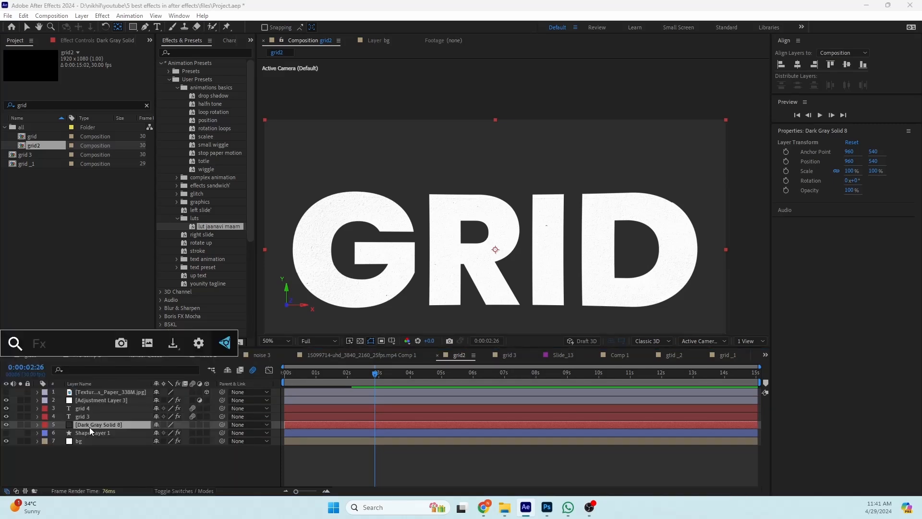
text(gr)
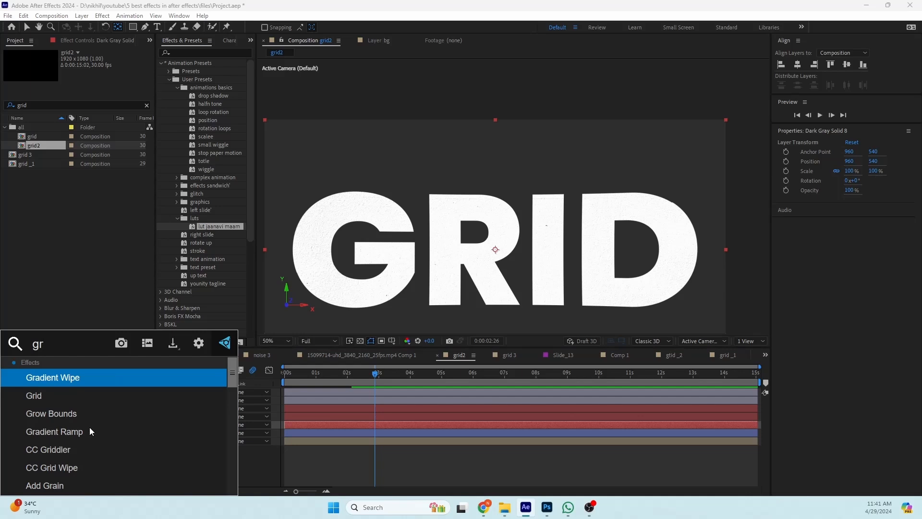
key(Down)
key(Return)
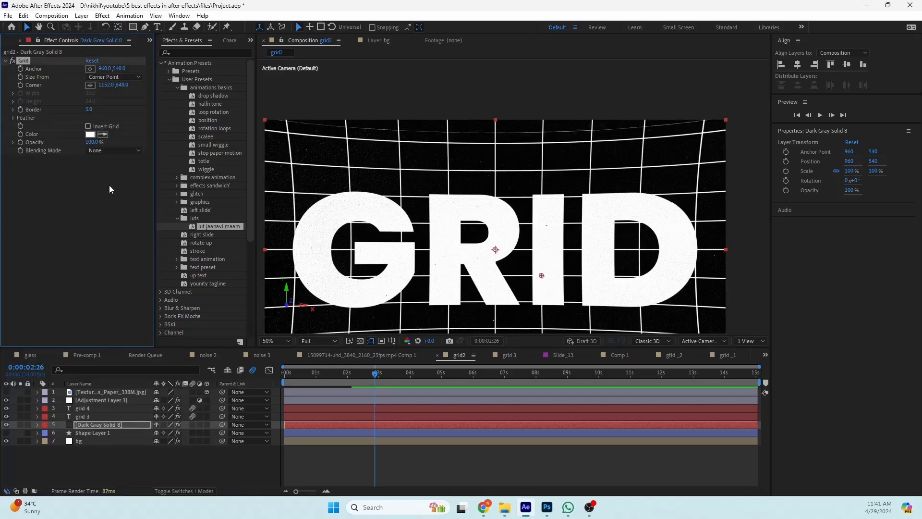
- Hide Adjustment Layer 3 and set the Grid effect's border to 3
click(6, 400)
click(92, 109)
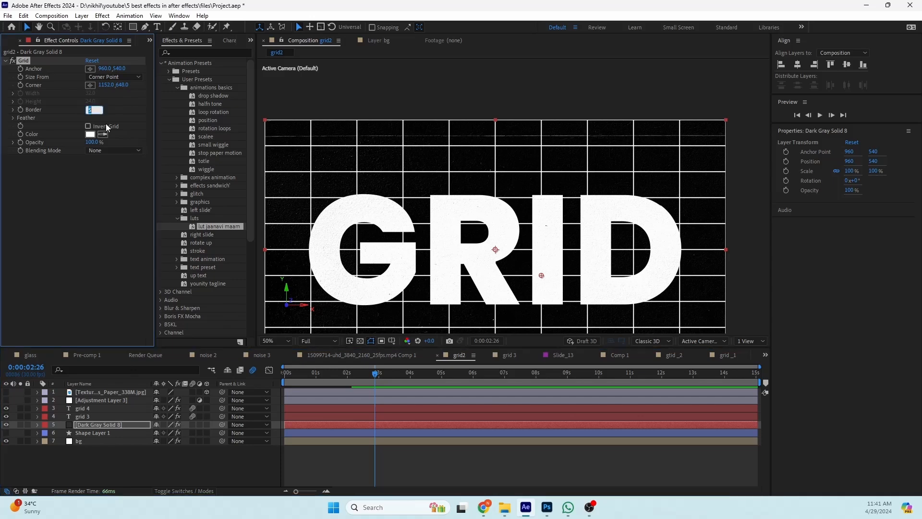
text(3)
key(Return)
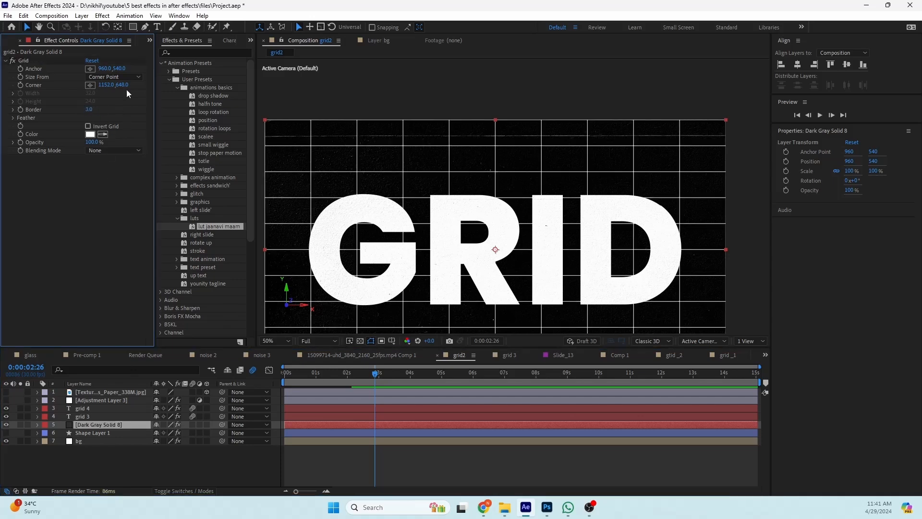
- Size the solid's Grid effect from Width & Height Sliders, with both width and height set to 100
click(134, 79)
click(126, 110)
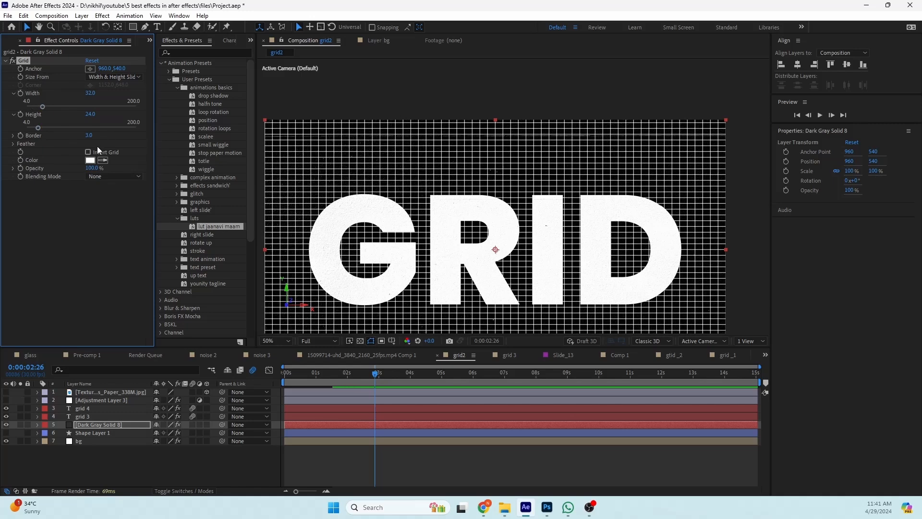
click(106, 79)
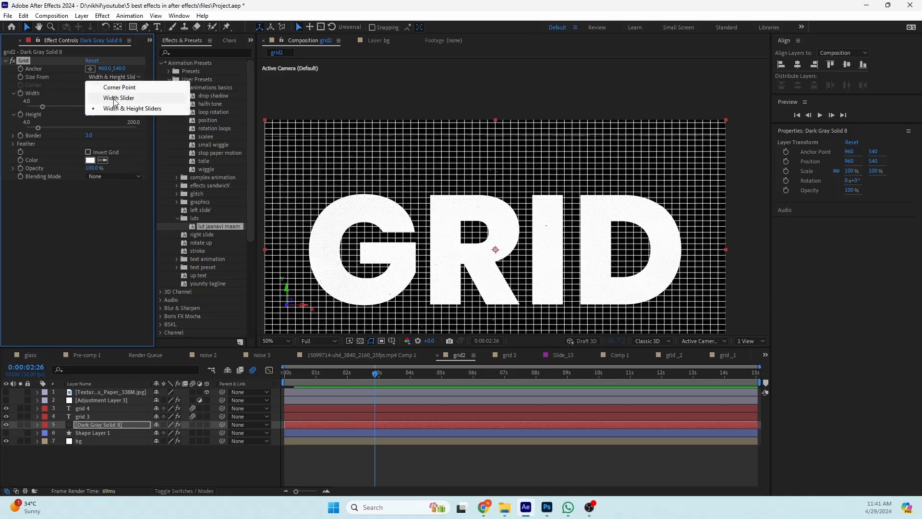
click(111, 111)
click(90, 94)
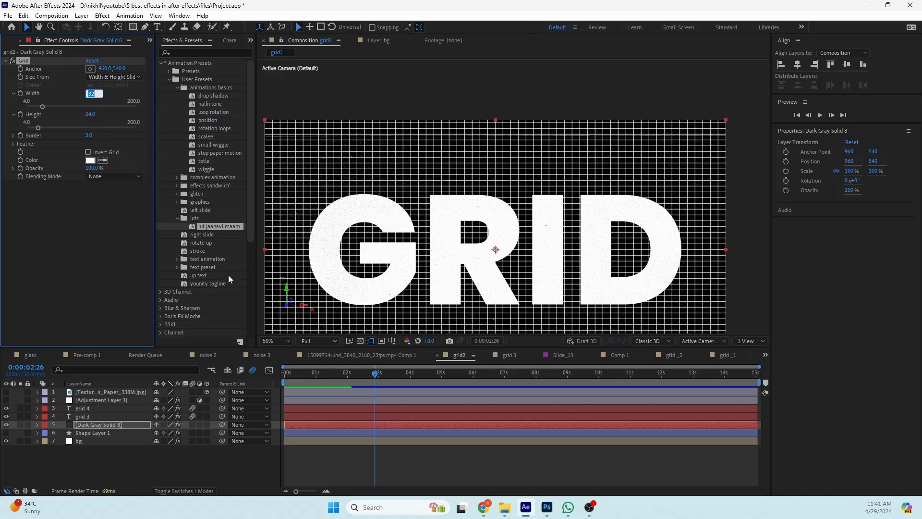
text(100)
click(92, 114)
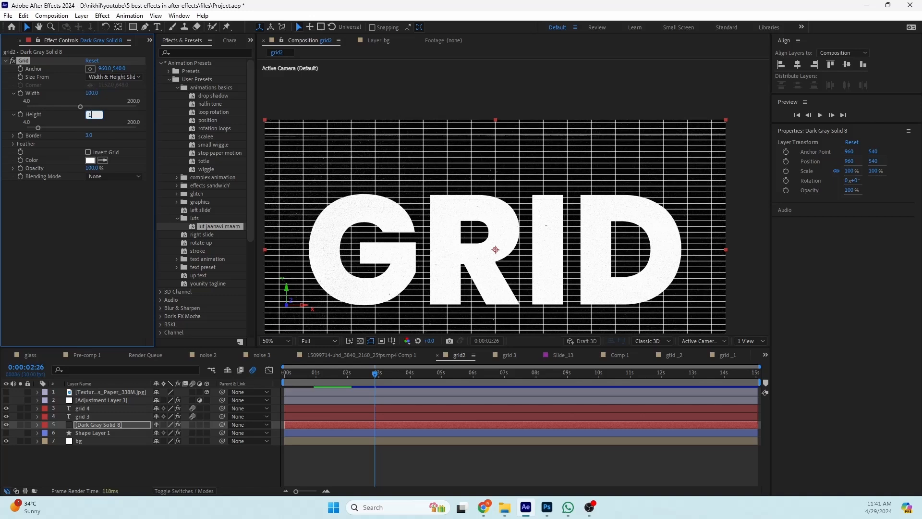
text(100)
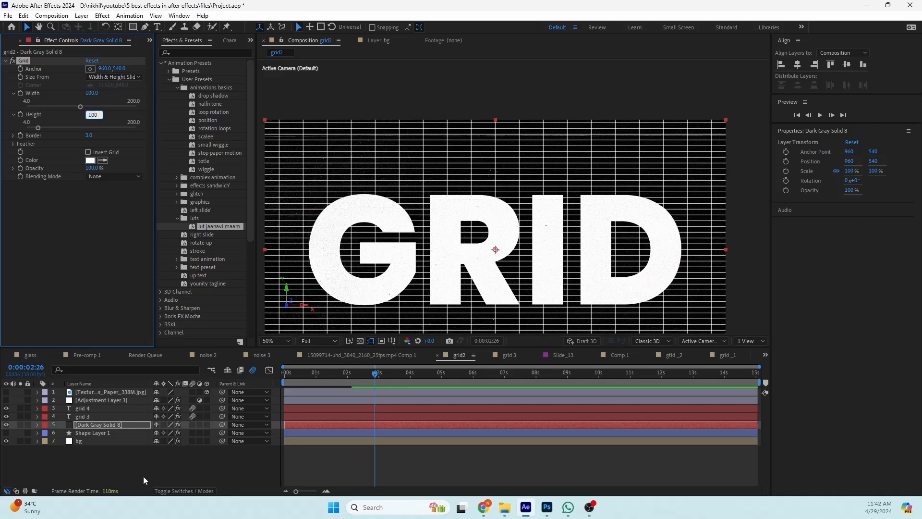
click(143, 476)
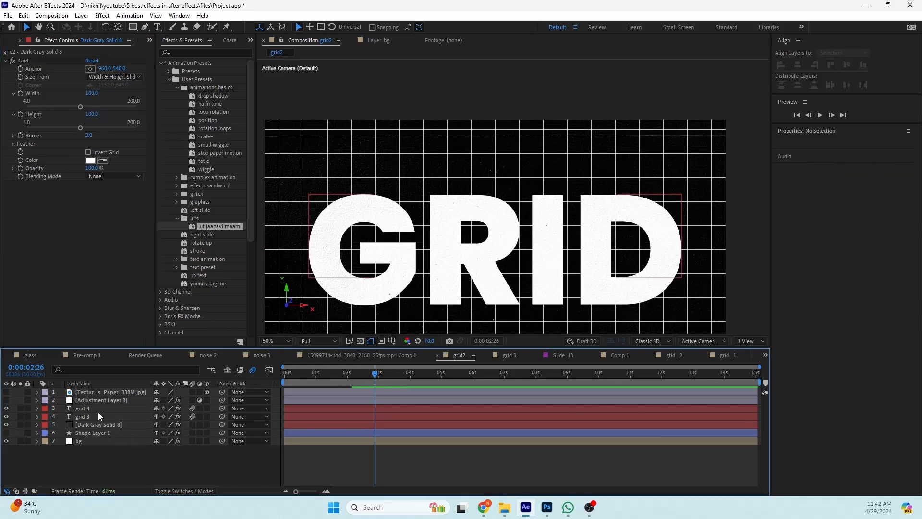
- Duplicate the Dark Gray Solid 8 grid layer three times
click(91, 424)
drag(507, 262, 473, 216)
scroll(499, 202, down, 2)
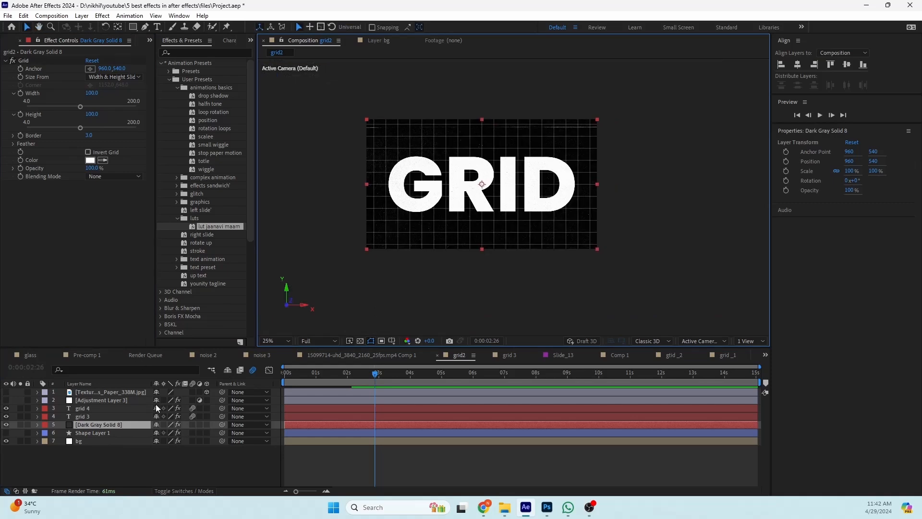
key(ctrl+d)
key(ctrl+d)
key(ctrl+d)
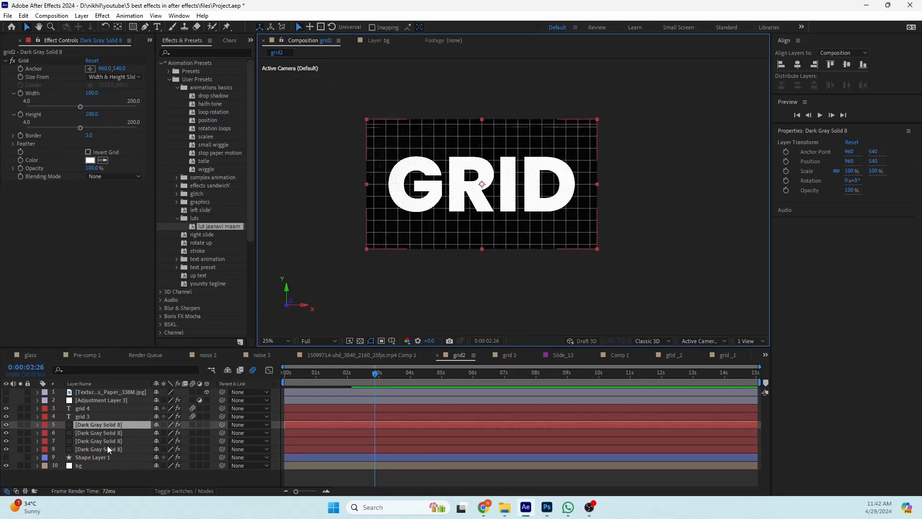
- Move the anchor point of the lowest grid solid (layer 8) to the middle of its bottom edge, at 960, 1080
click(106, 449)
mouse_move(480, 233)
mouse_down()
mouse_move(509, 181)
mouse_move(476, 241)
mouse_up()
scroll(509, 182, up, 2)
key(y)
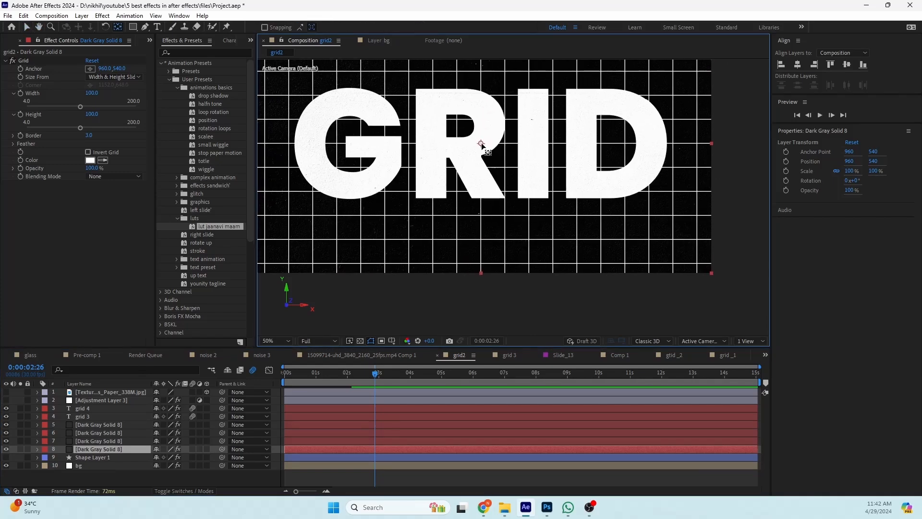
drag(481, 144, 481, 272)
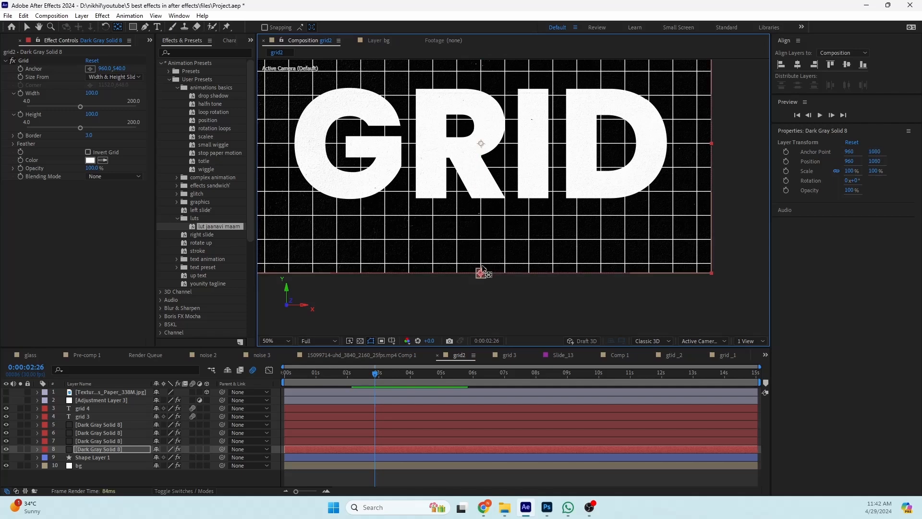
scroll(485, 273, down, 2)
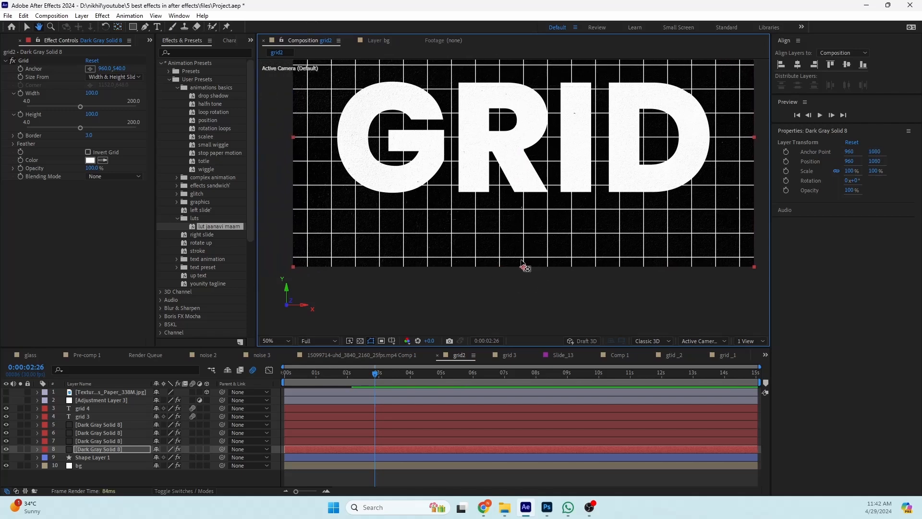
drag(522, 168, 513, 180)
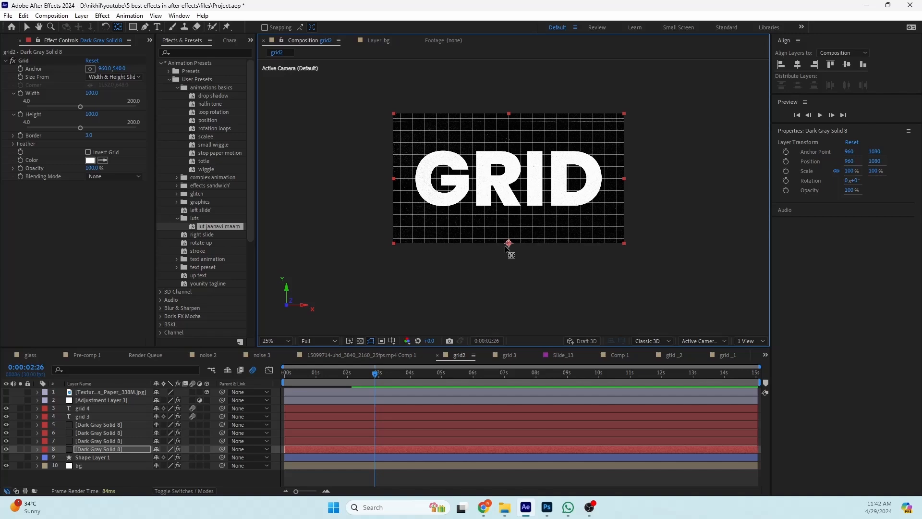
scroll(506, 248, up, 2)
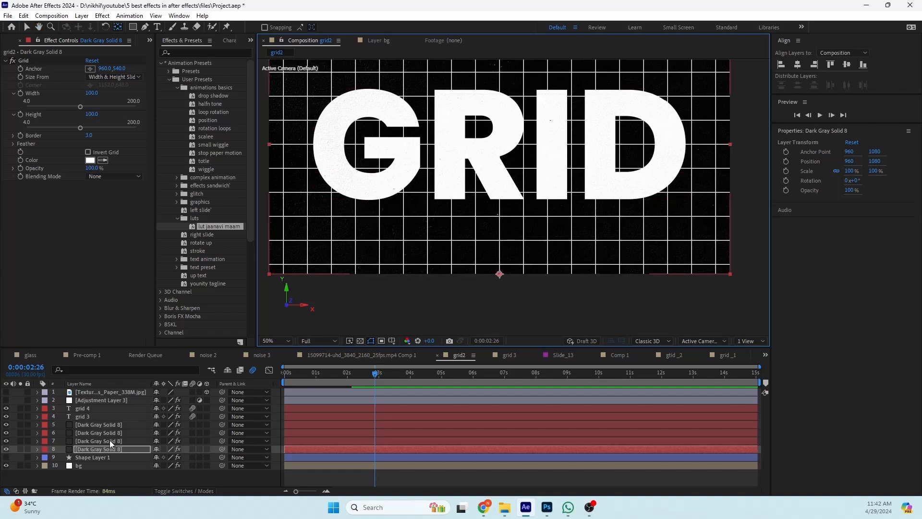
- Move the anchor point of the grid solid on layer 7 to the middle of its top edge, at 960, 0
click(109, 441)
scroll(514, 248, up, 2)
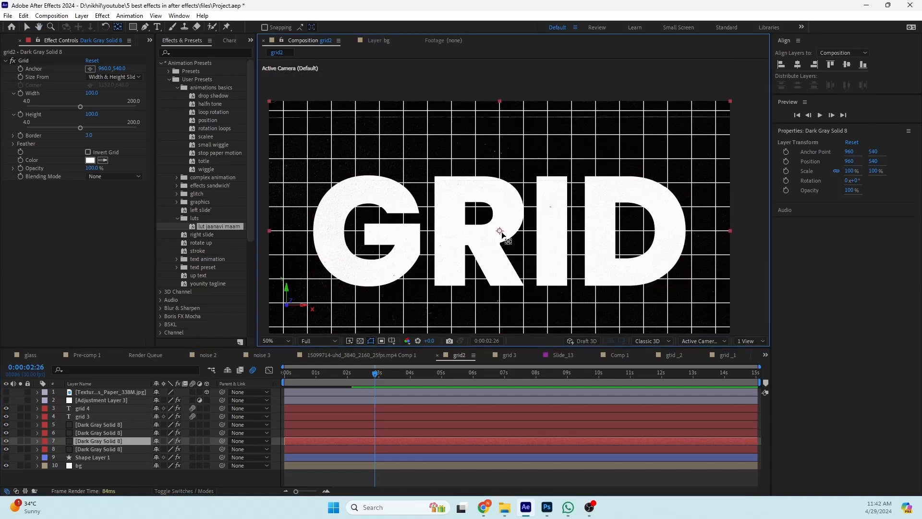
drag(502, 236, 508, 164)
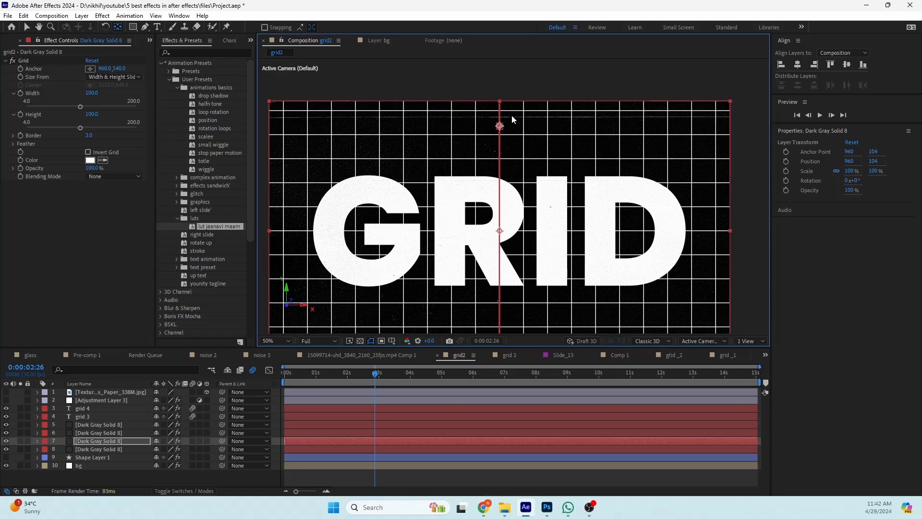
drag(511, 119, 511, 94)
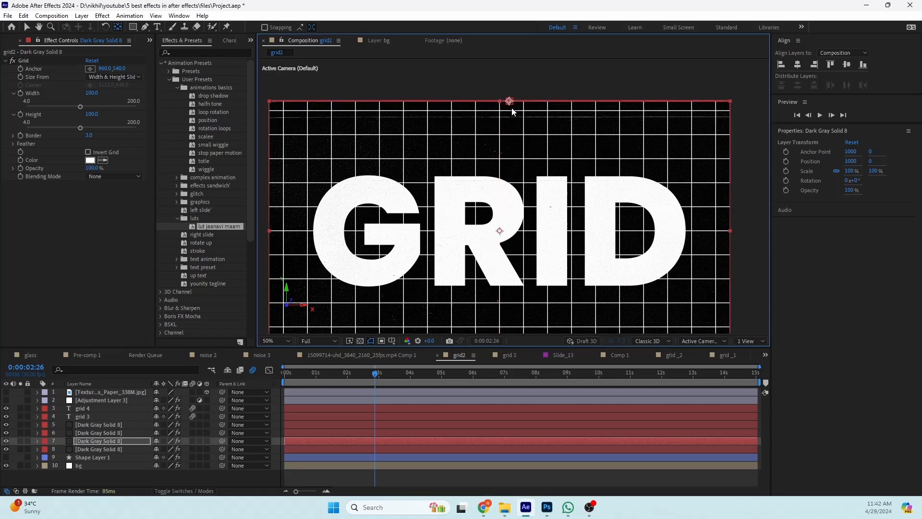
- Move the anchor point of the grid solid on layer 6 to the middle of its left edge, at 0, 540
click(105, 435)
drag(477, 194, 563, 185)
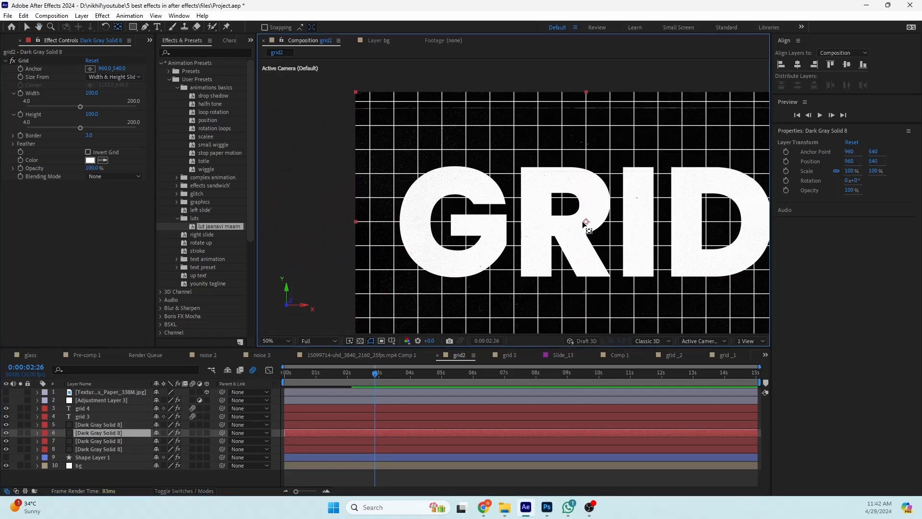
drag(583, 223, 358, 228)
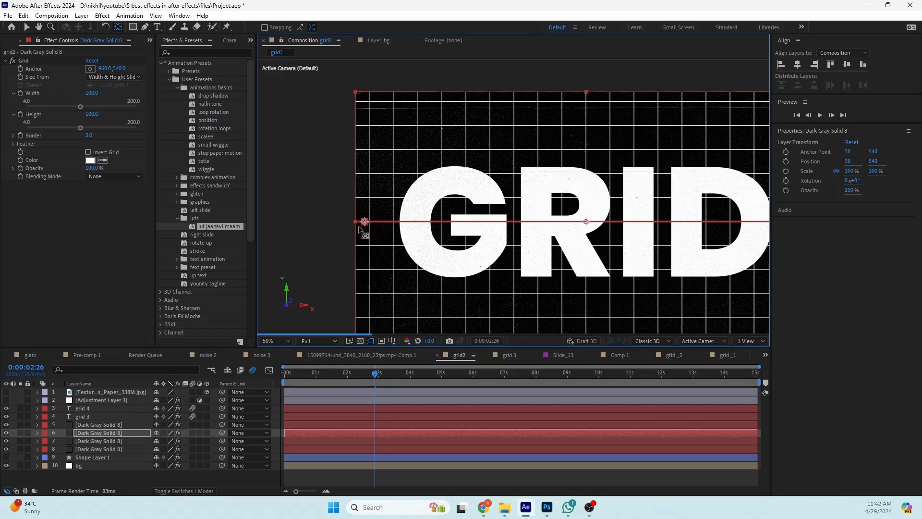
drag(488, 242, 254, 190)
- Move the anchor point of the grid solid on layer 5 to the middle of its right edge, at 1920, 540
click(105, 425)
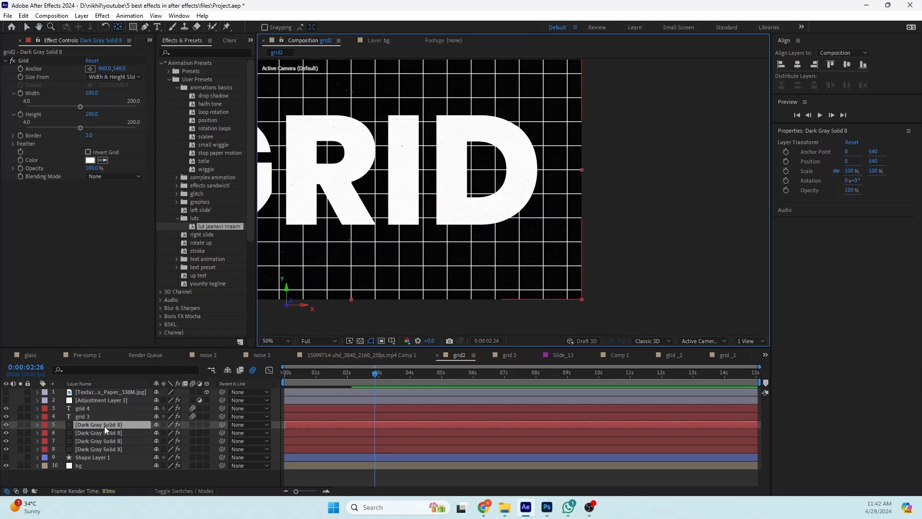
key(ctrl+alt+Home)
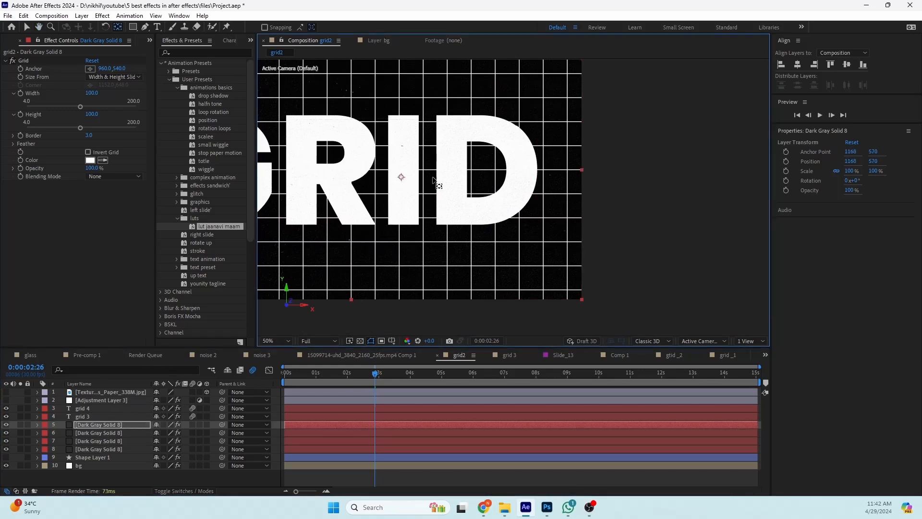
drag(434, 182, 581, 176)
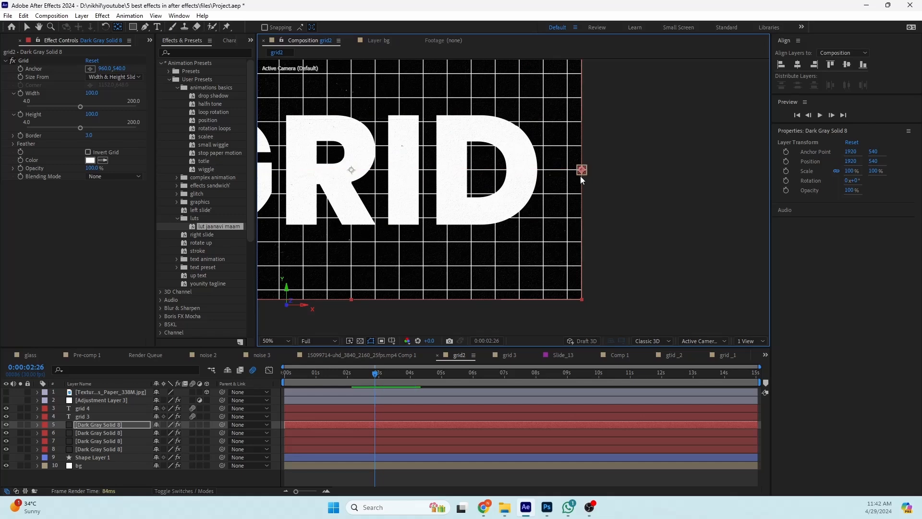
- Turn all four Dark Gray Solid 8 layers into 3D layers
shift+click(103, 446)
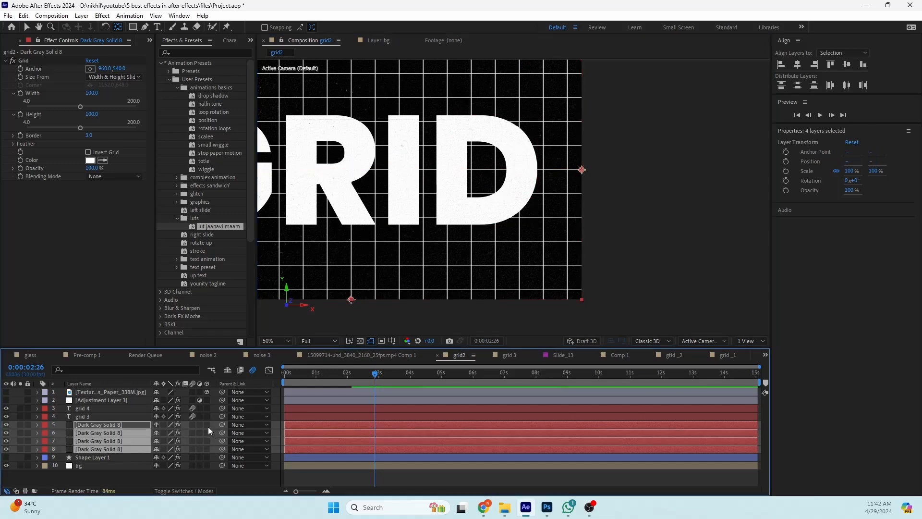
click(207, 425)
click(354, 453)
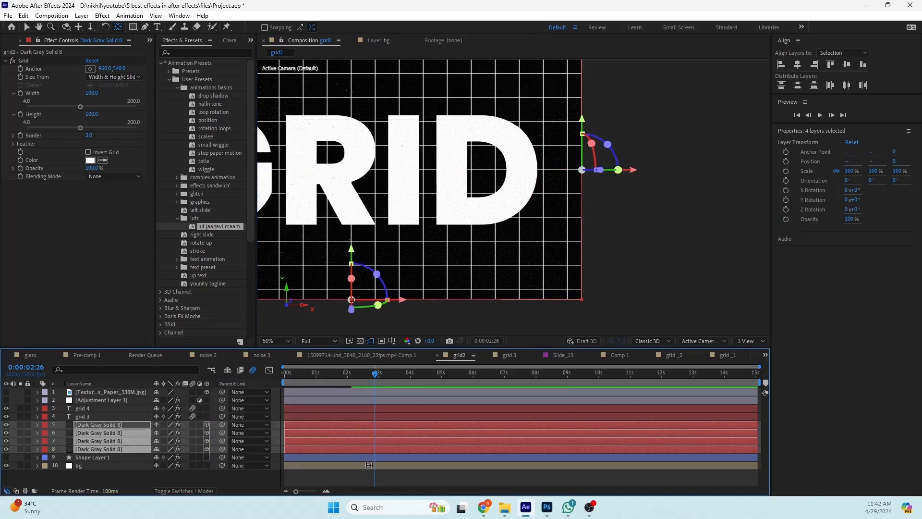
click(339, 476)
- Set the X orientation of the bottom-anchored grid solid (layer 8) to 263° to form the floor
key(v)
click(93, 425)
key(comma)
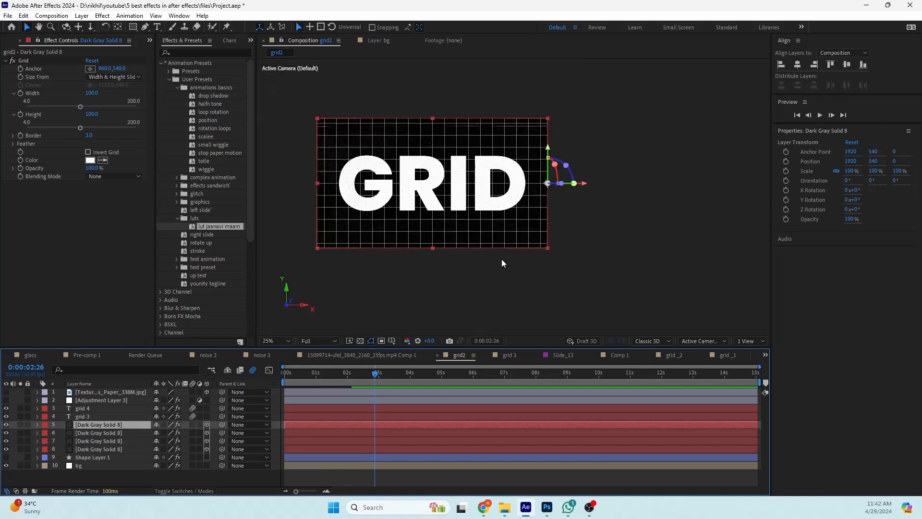
click(111, 451)
key(r)
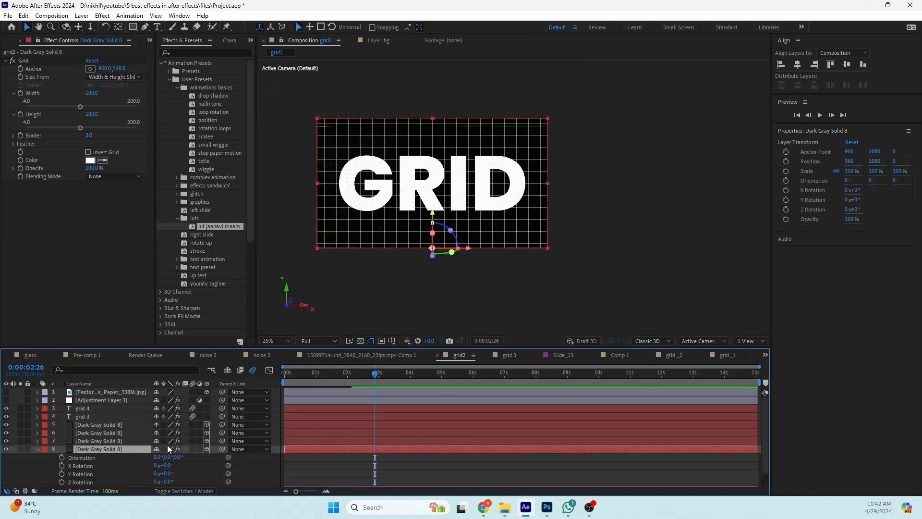
drag(157, 460, 111, 450)
- Set the X orientation of the top-anchored grid solid (layer 7) to 82° to form the ceiling
click(99, 441)
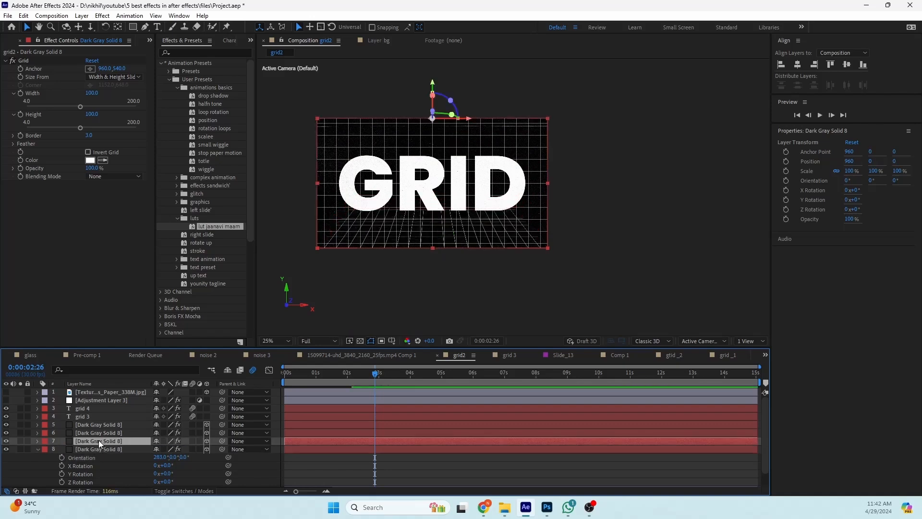
key(r)
drag(163, 449, 203, 457)
- Set the Y orientation of the left-anchored grid solid (layer 6) to 258° to form the left wall
click(113, 434)
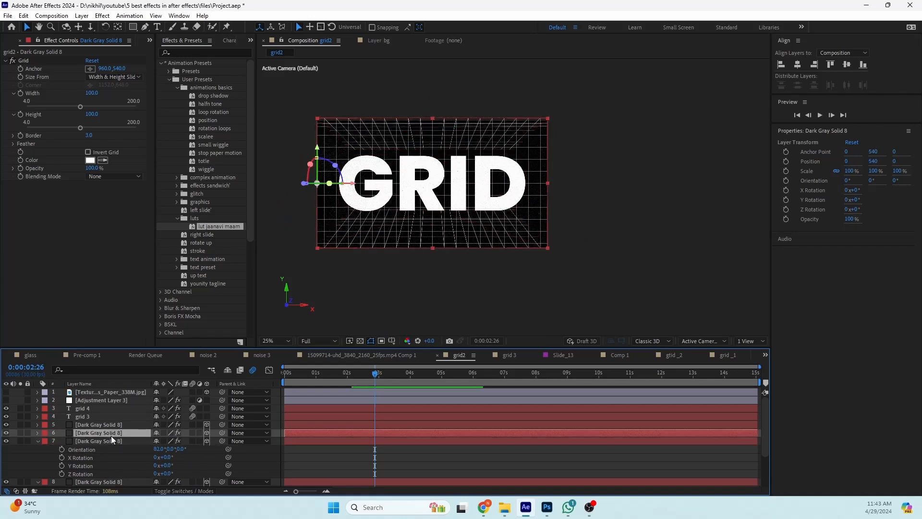
key(r)
drag(167, 440, 210, 435)
- Set the Y orientation of the right-anchored grid solid (layer 5) to 92° to form the right wall
click(106, 426)
key(r)
key(ctrl+z)
click(405, 454)
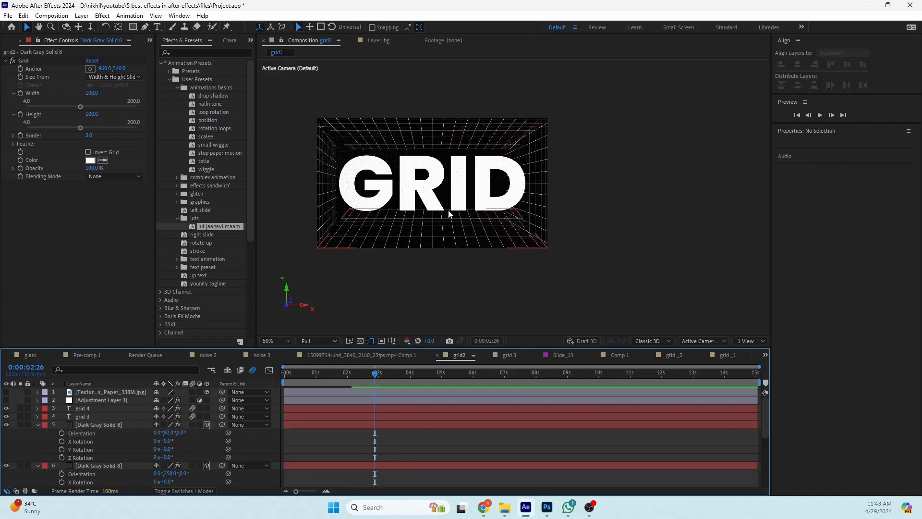
- Return to the start of the composition and swing the right wall solid further around its vertical axis to narrow the wall
scroll(449, 209, up, 2)
drag(371, 378, 241, 376)
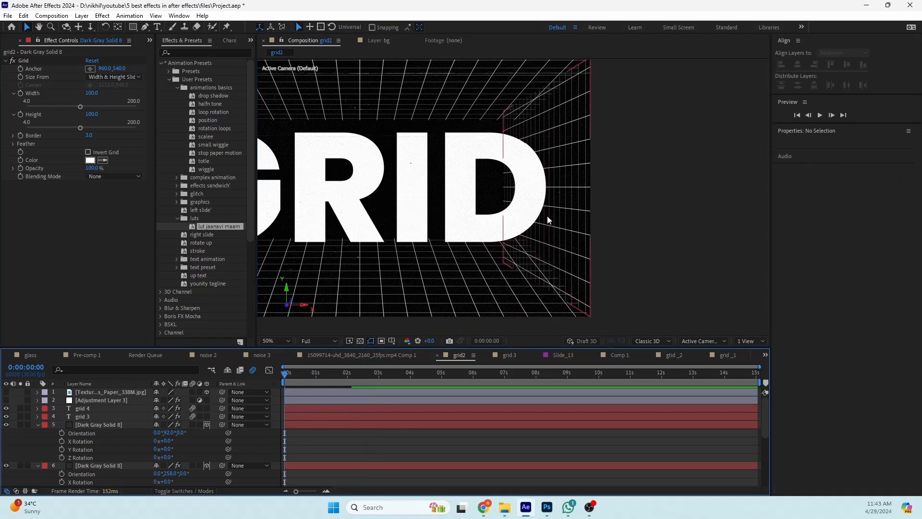
click(550, 201)
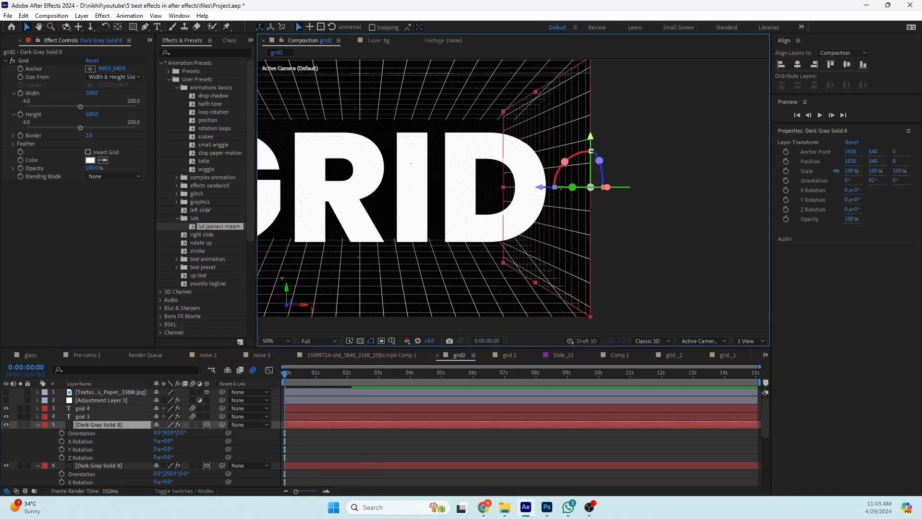
drag(572, 187, 590, 189)
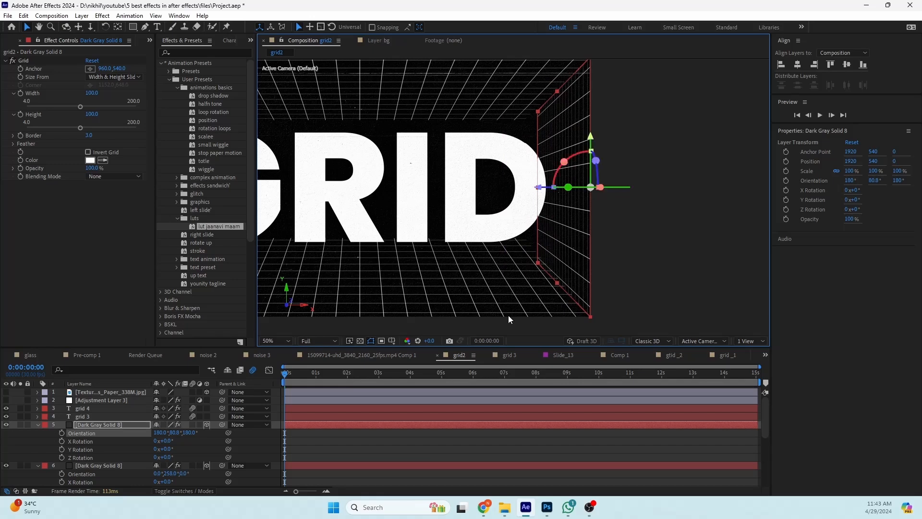
click(433, 441)
scroll(552, 214, down, 2)
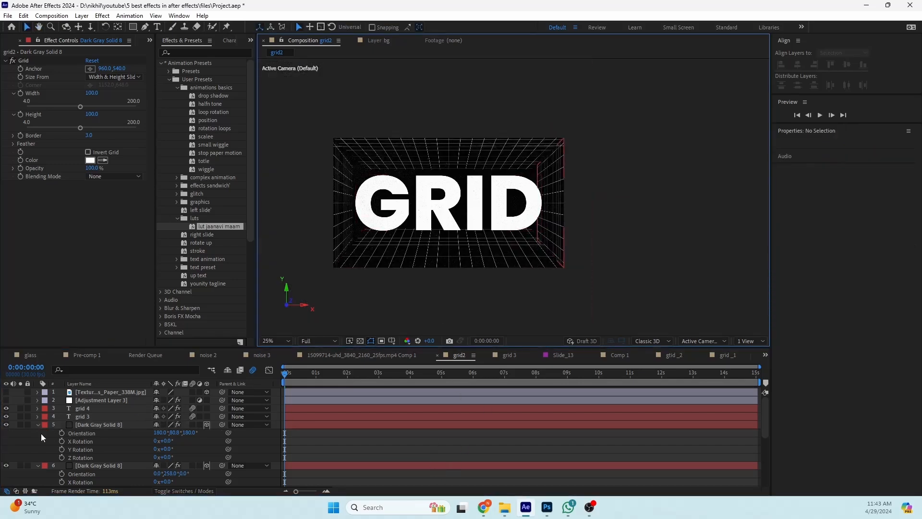
- Make Adjustment Layer 3 visible and show its CC Lens effect settings
click(6, 400)
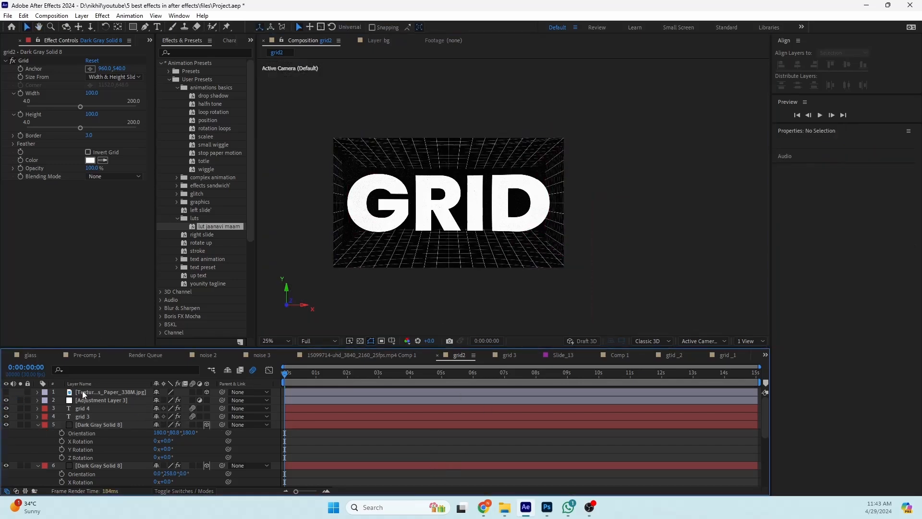
click(83, 401)
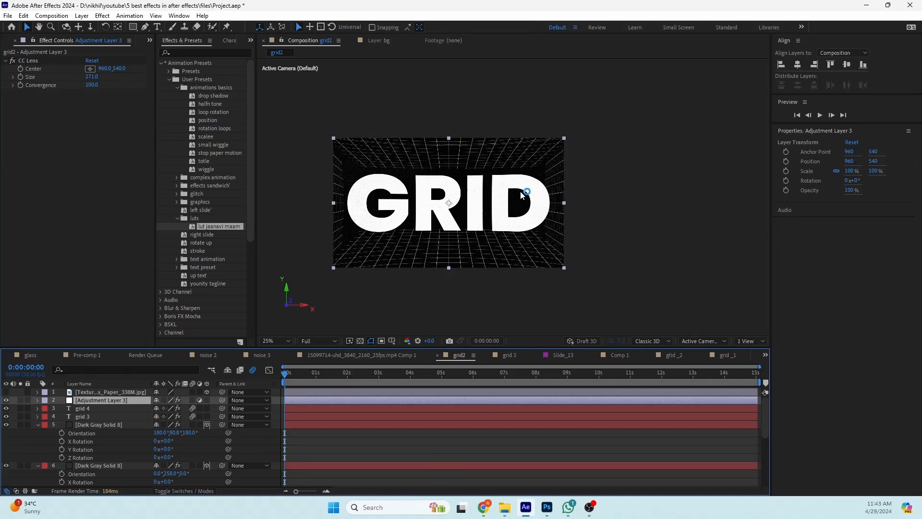
scroll(521, 194, up, 2)
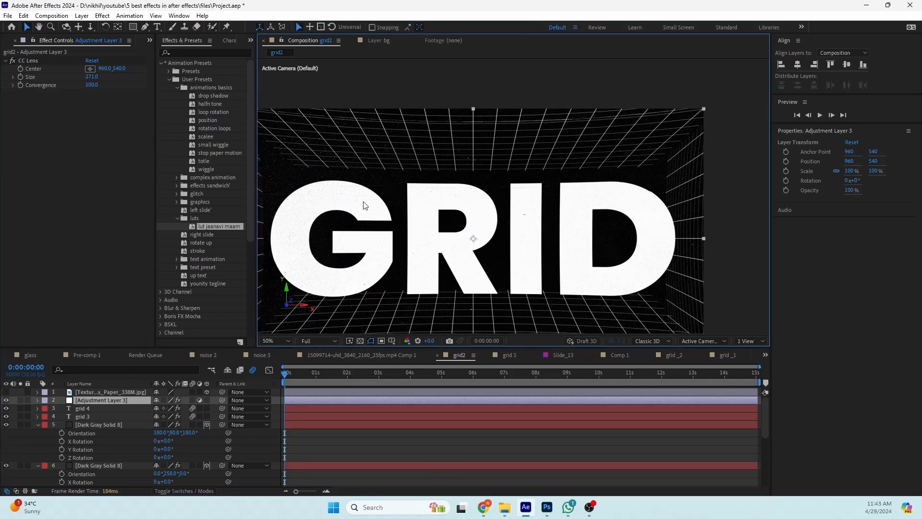
- Keyframe the left wall's Grid Anchor on layer 6 at 0 seconds and set it to 1026, 955 at 2 seconds
scroll(528, 235, down, 2)
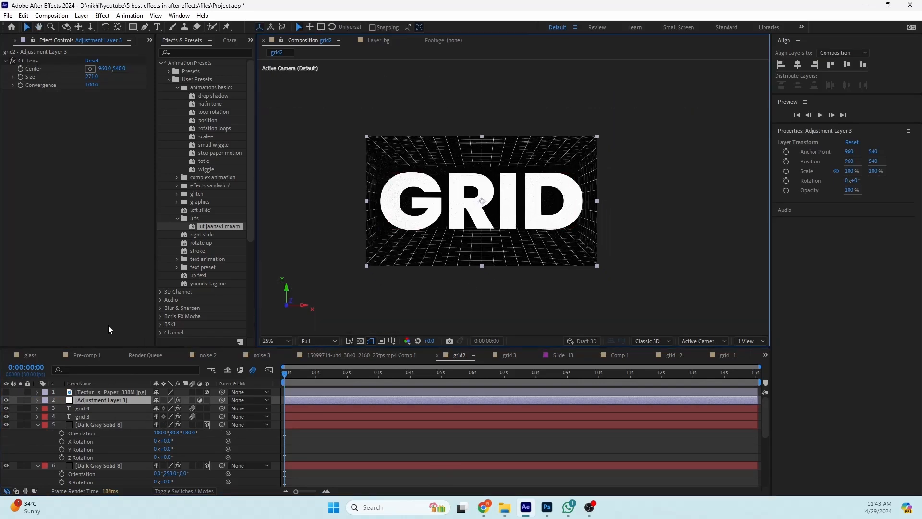
click(38, 424)
click(90, 432)
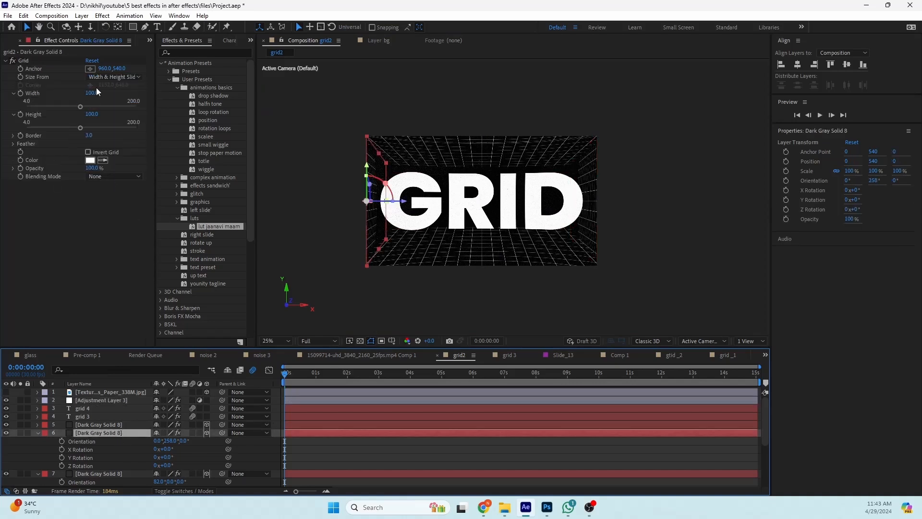
click(21, 68)
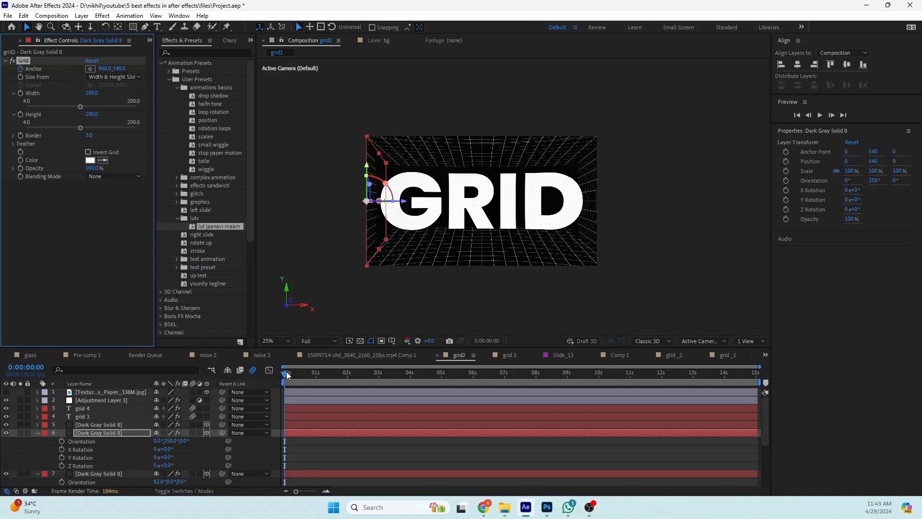
drag(287, 374, 348, 387)
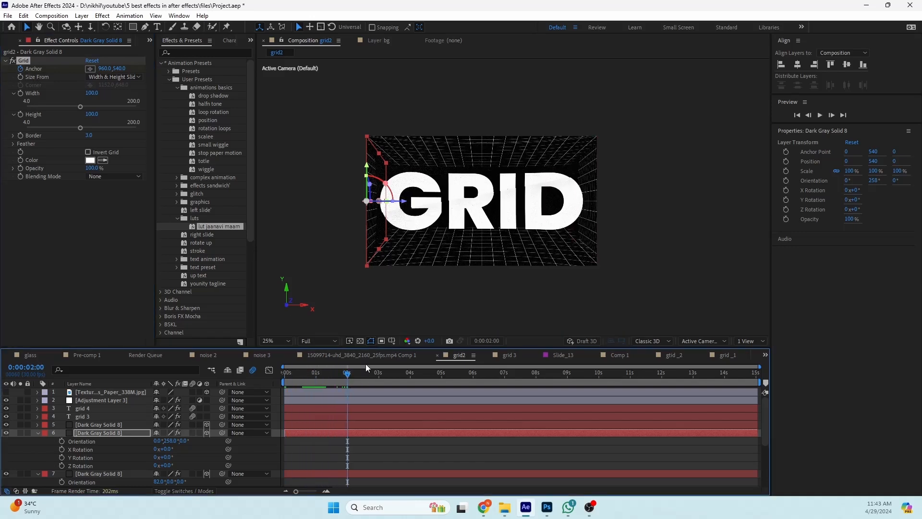
drag(103, 71, 288, 78)
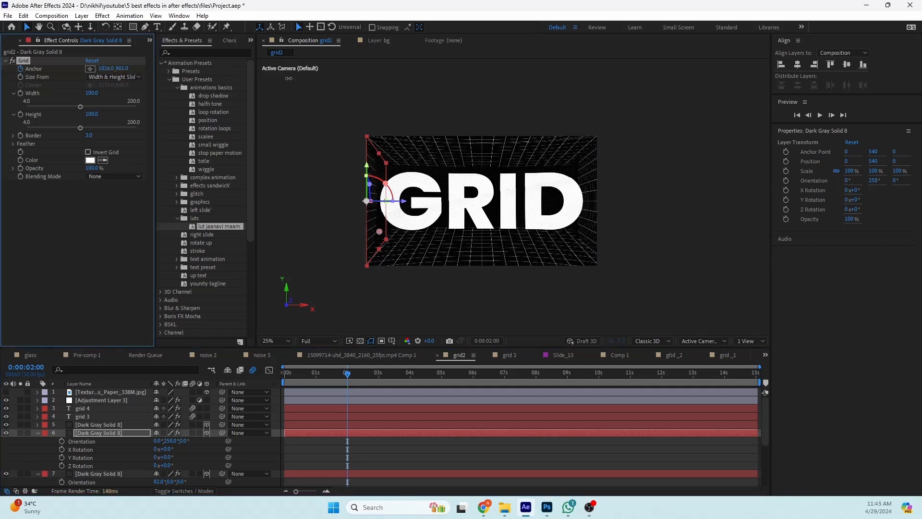
- Copy the left wall's animated Grid effect onto the right wall solid (layer 5)
right_click(29, 60)
click(48, 90)
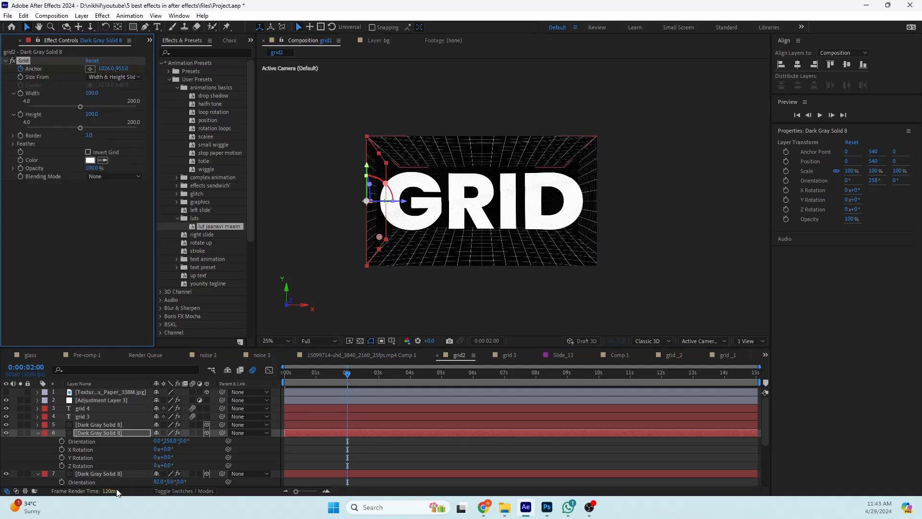
click(94, 424)
key(ctrl+v)
scroll(379, 452, down, 2)
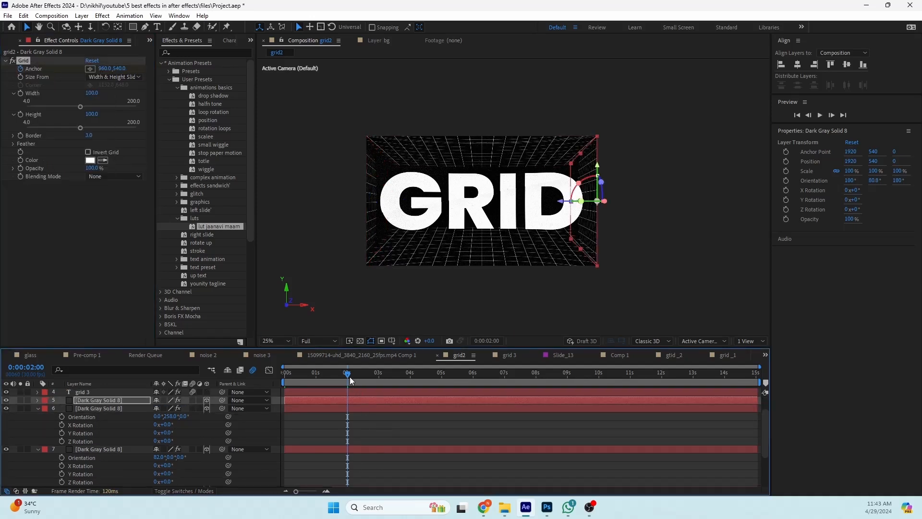
- Preview the animation from the start of the composition and check how the side wall grids move
key(Home)
key(space)
scroll(477, 231, up, 2)
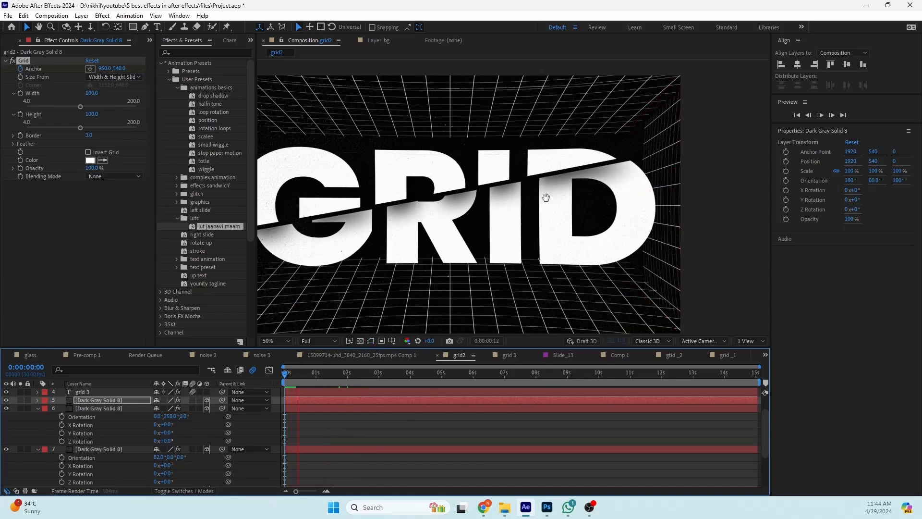
key(space)
scroll(482, 240, down, 2)
key(space)
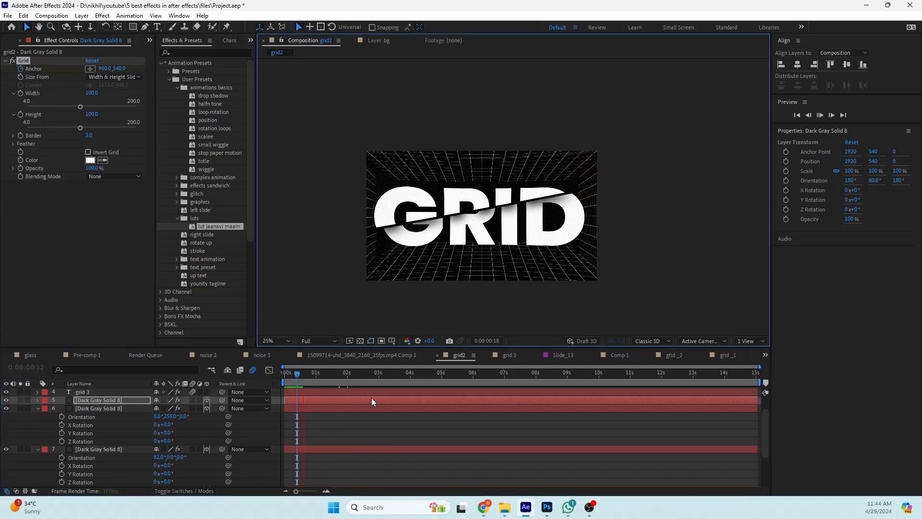
key(space)
- Reveal the side walls' Anchor keyframes and shift the right wall's pair to run from 0 to 2 seconds
click(303, 409)
key(u)
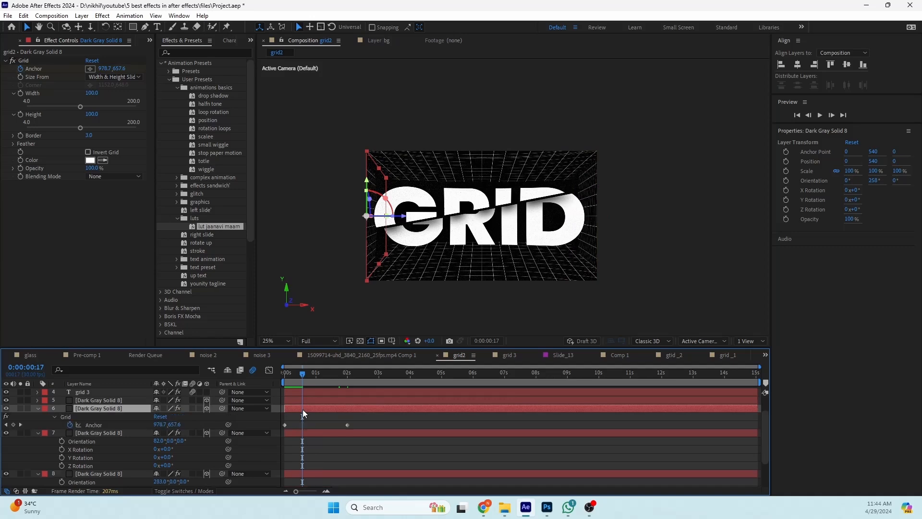
click(336, 435)
key(u)
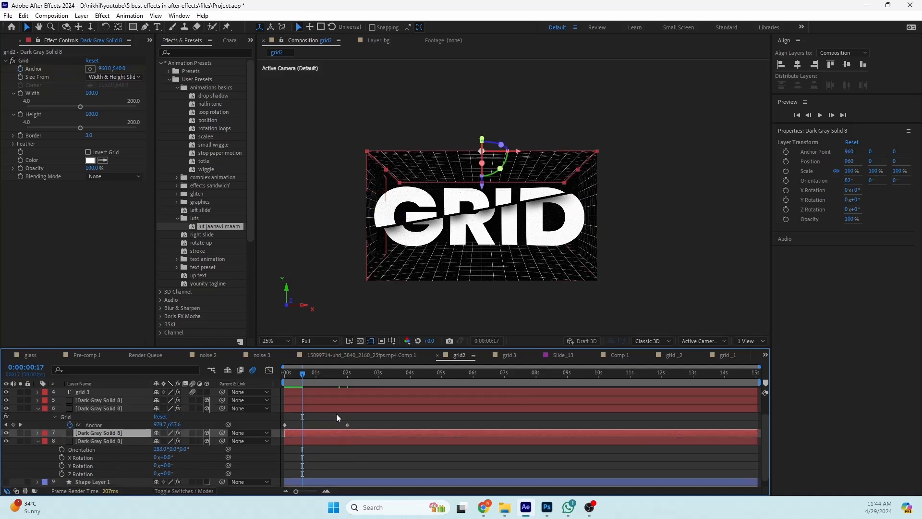
click(331, 409)
scroll(325, 404, up, 1)
click(321, 403)
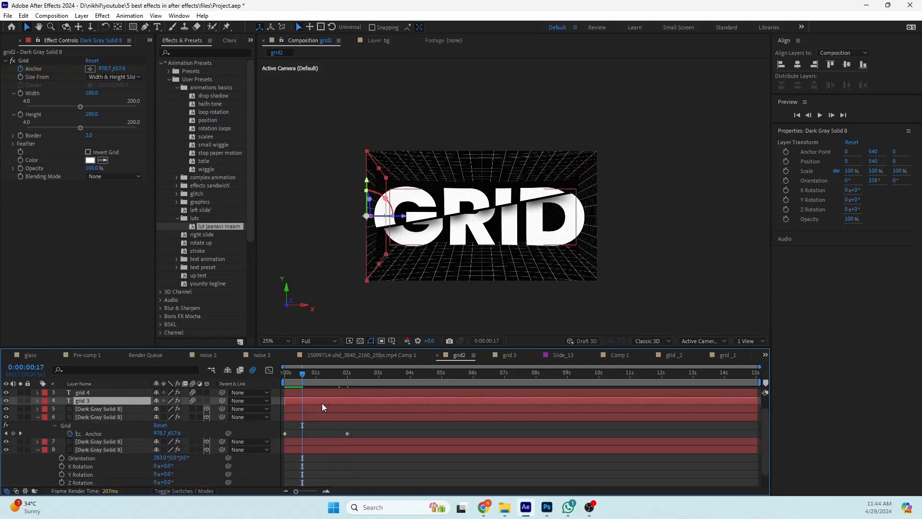
click(319, 409)
key(u)
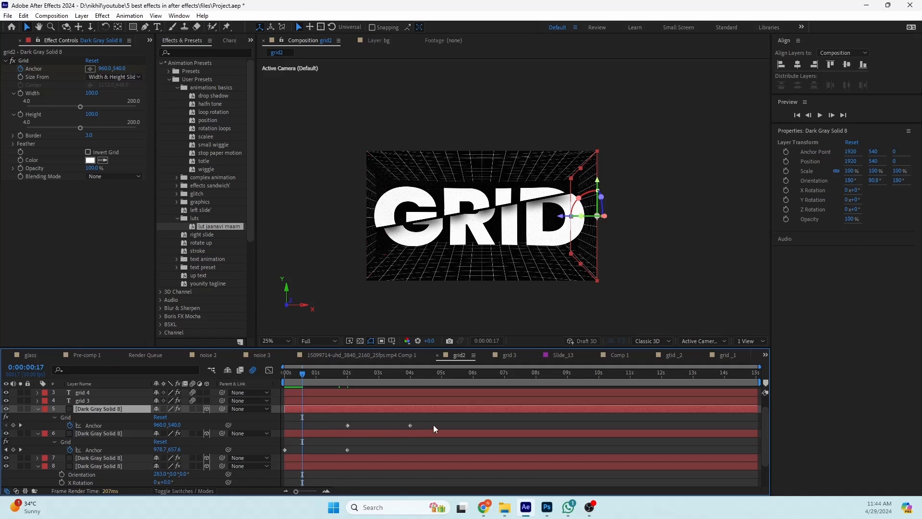
drag(433, 425, 328, 413)
drag(347, 425, 284, 425)
- Play the composition from 0 seconds and inspect the right wall's grid motion up close
drag(297, 374, 267, 376)
key(space)
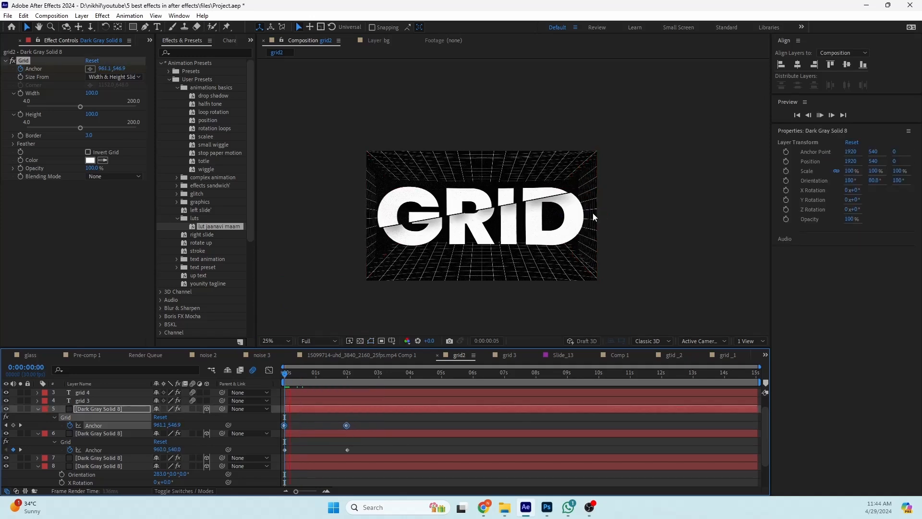
scroll(597, 206, up, 2)
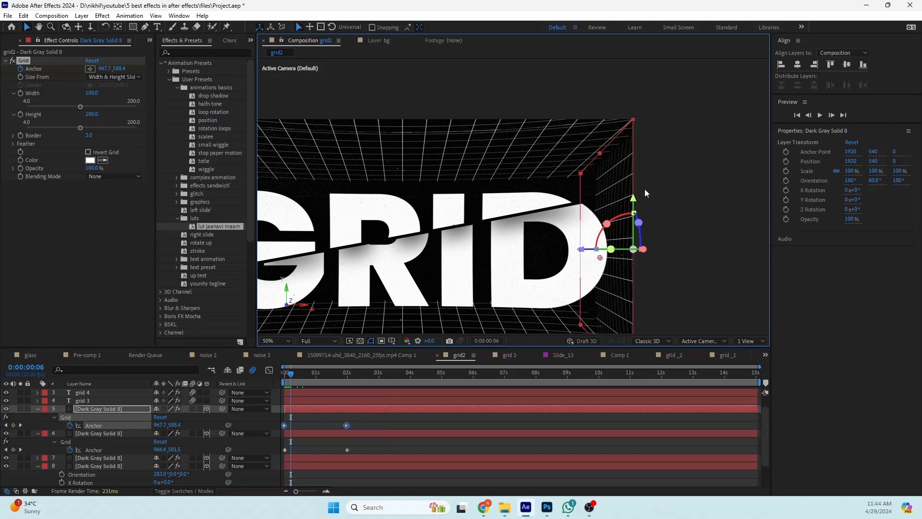
scroll(408, 154, down, 2)
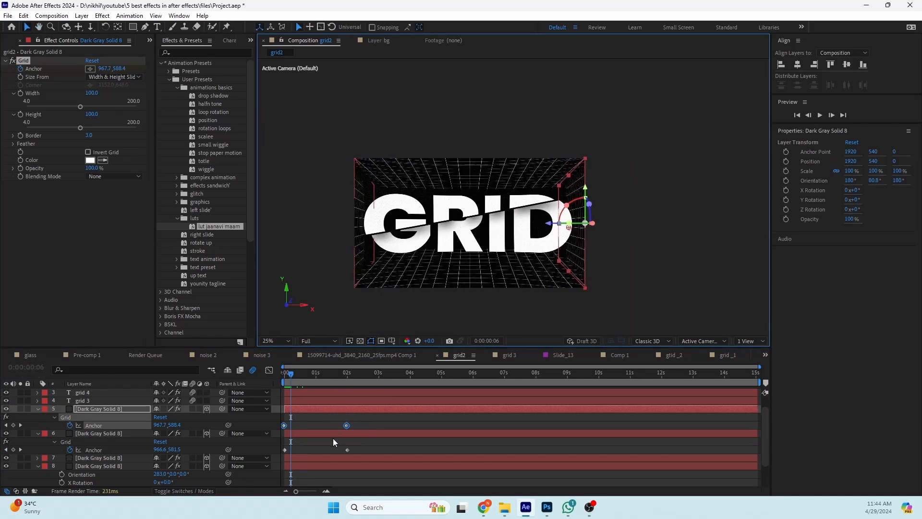
- Select the ceiling grid solid (layer 7) and return to the start of the composition
scroll(318, 440, down, 1)
click(302, 433)
drag(290, 373, 278, 371)
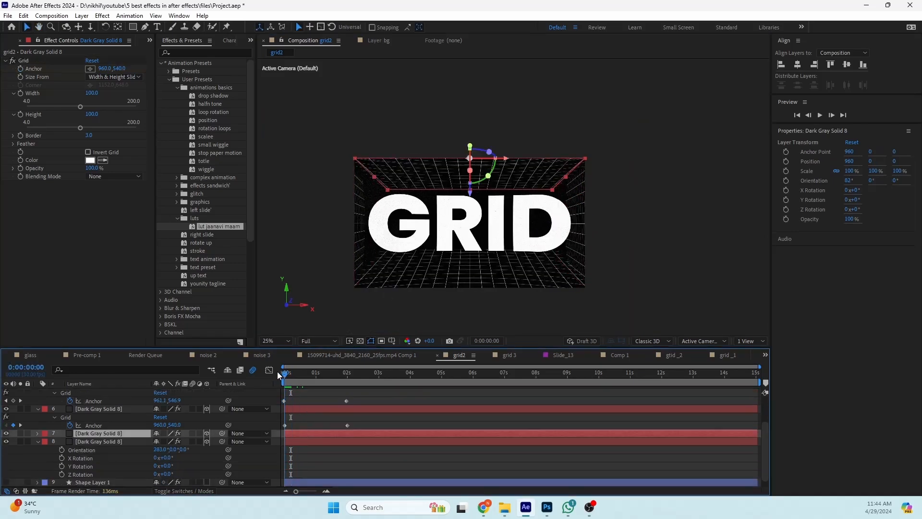
key(p)
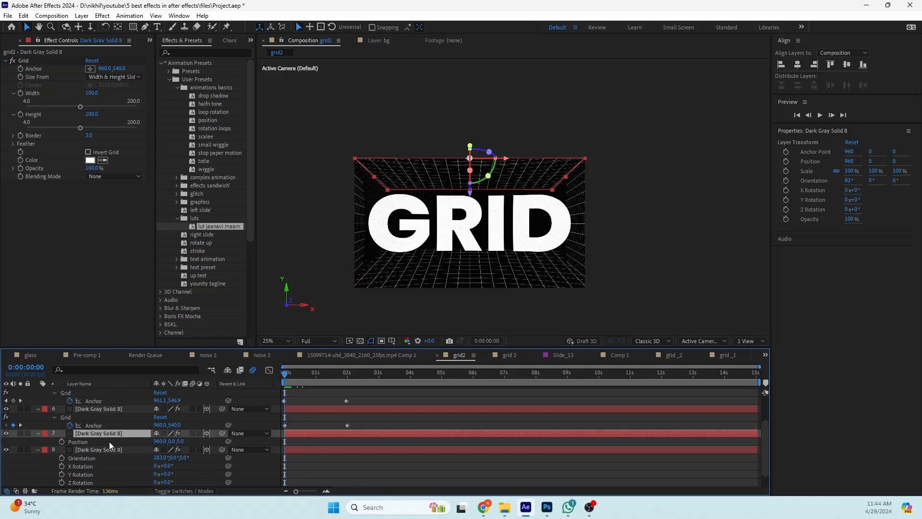
click(61, 442)
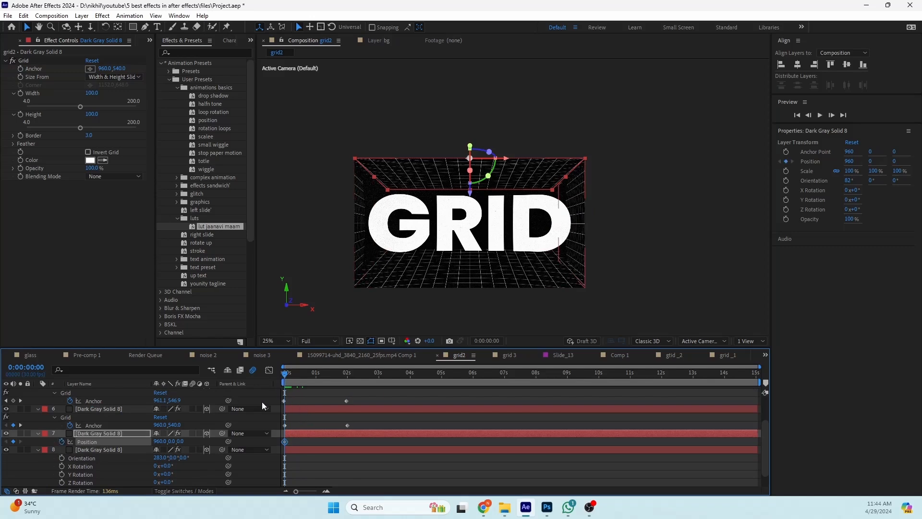
key(ctrl+z)
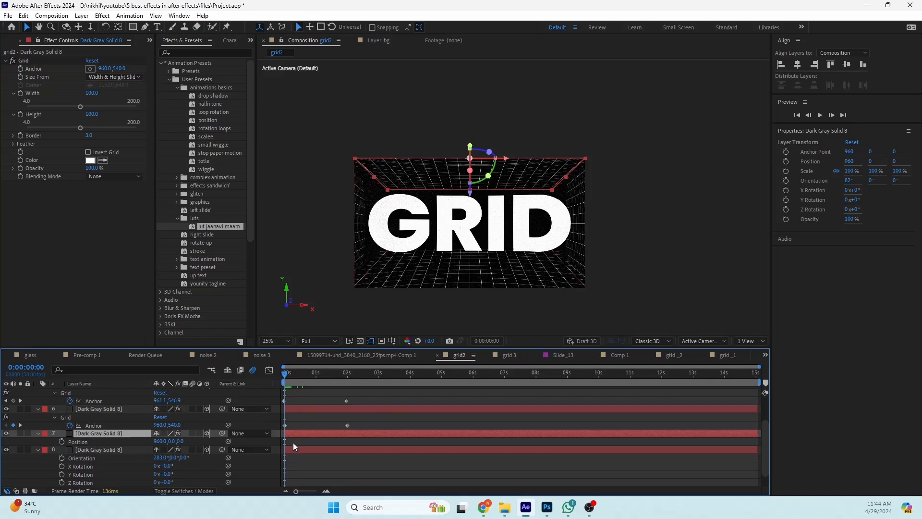
- Keyframe the ceiling's Grid Anchor at 0 seconds and set it to 309, 540 at 2 seconds
click(19, 73)
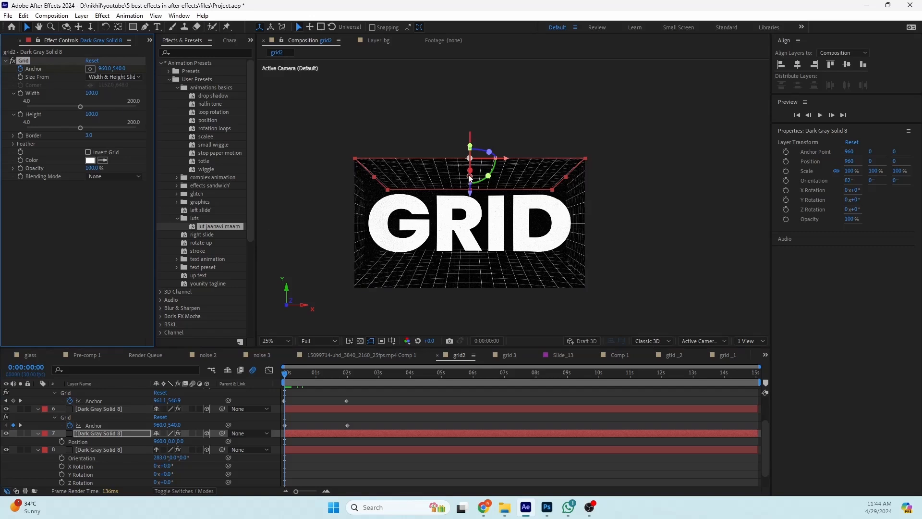
drag(290, 375, 345, 390)
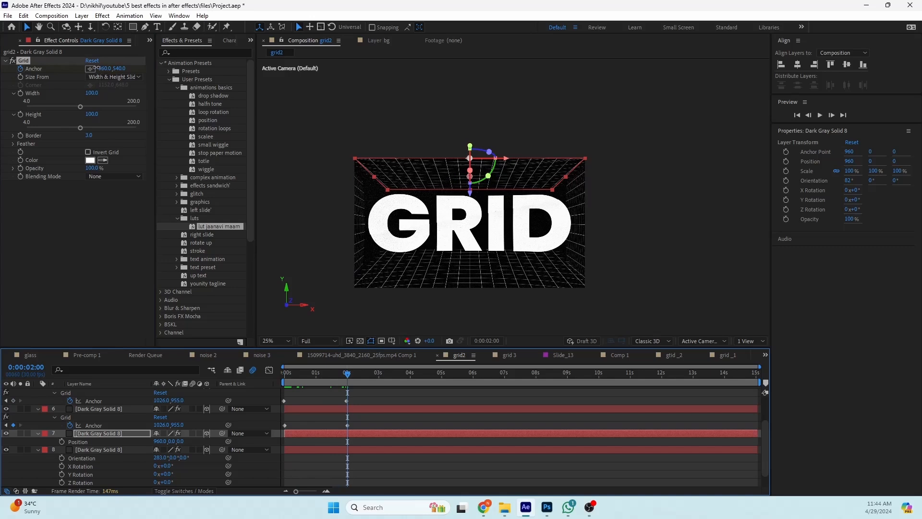
drag(103, 69, 0, 68)
- Copy the ceiling's animated Grid effect onto the floor solid (layer 8) at the start of the composition
right_click(23, 64)
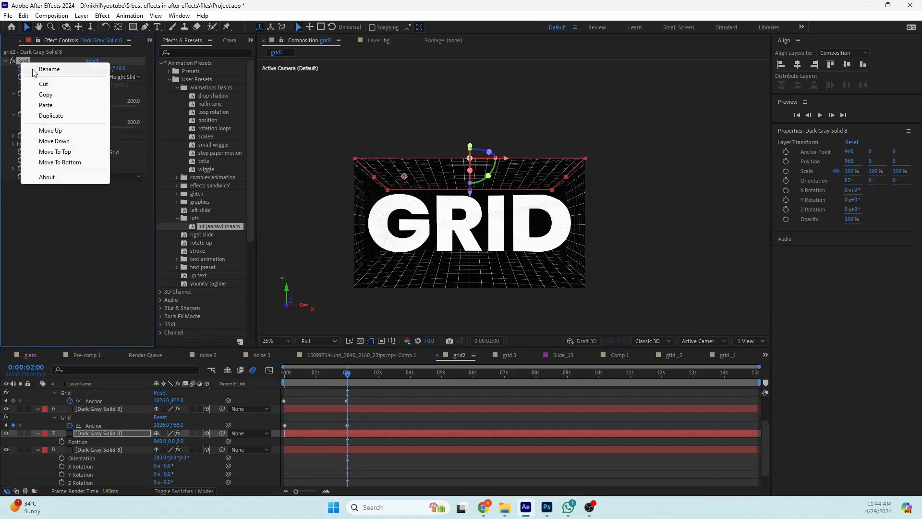
click(243, 275)
drag(342, 373, 283, 376)
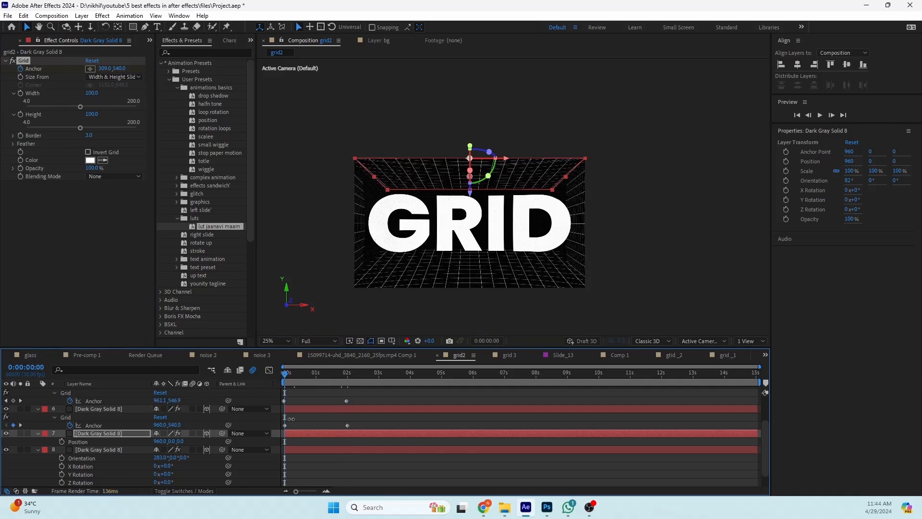
click(298, 457)
click(297, 451)
key(ctrl+v)
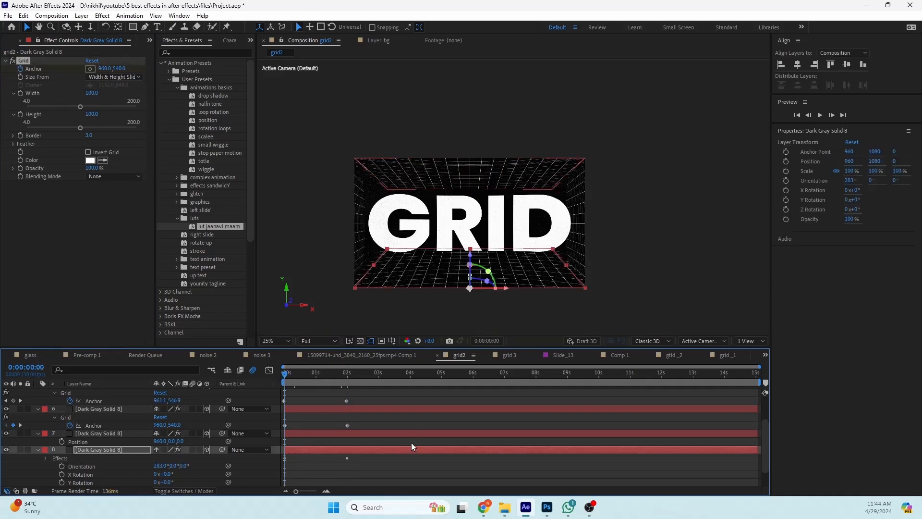
- Deselect the layers and preview the grid room with all four surfaces animated
click(413, 419)
scroll(455, 223, up, 1)
key(space)
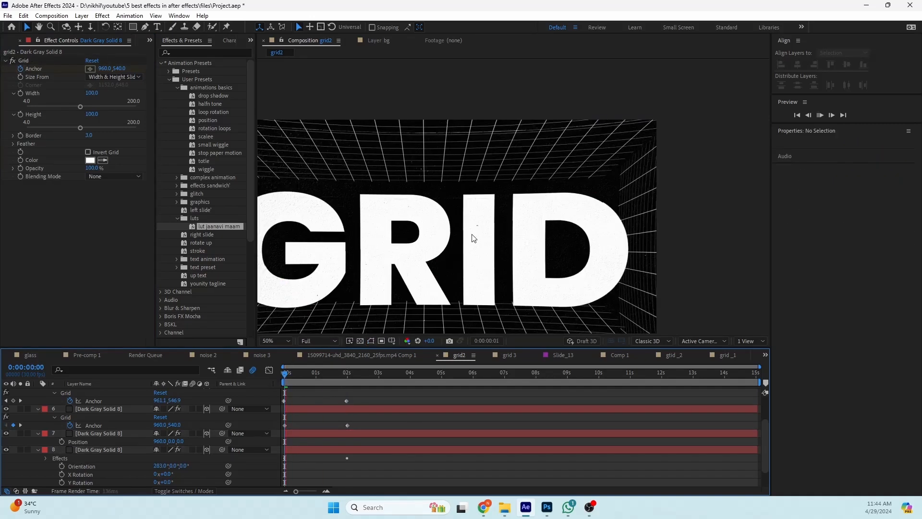
scroll(481, 224, down, 1)
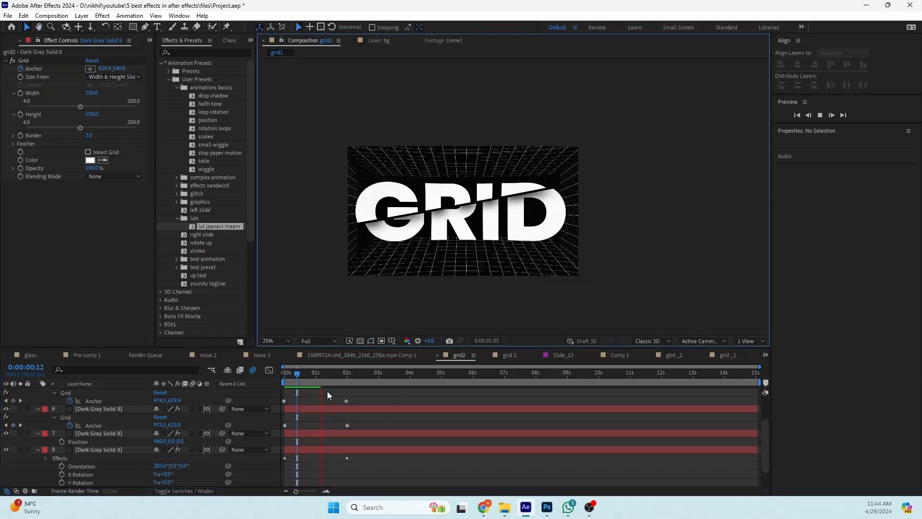
key(space)
- Save the project and open the grid 3 composition
key(ctrl+s)
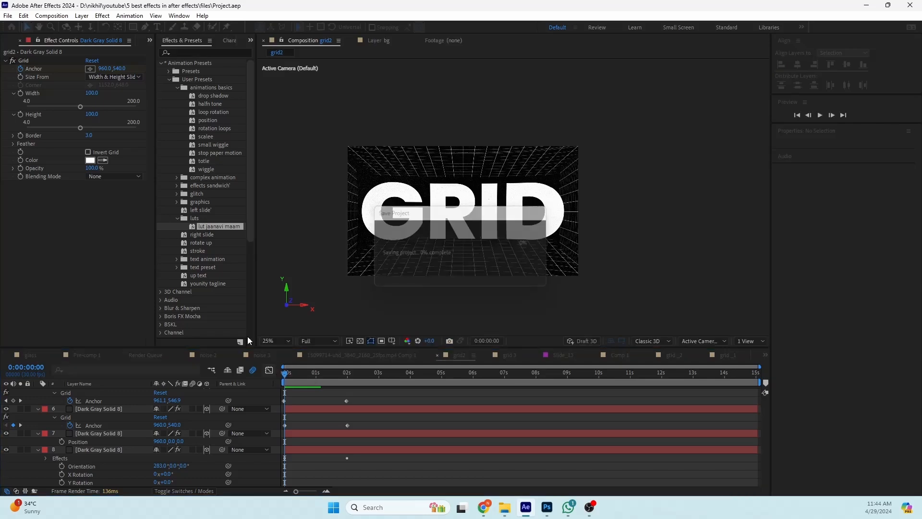
click(150, 40)
click(169, 53)
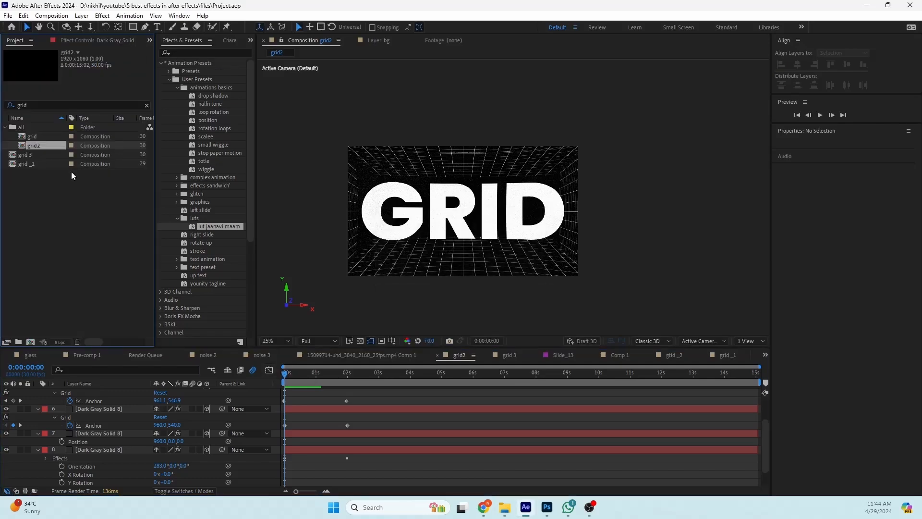
double_click(36, 153)
scroll(498, 241, down, 2)
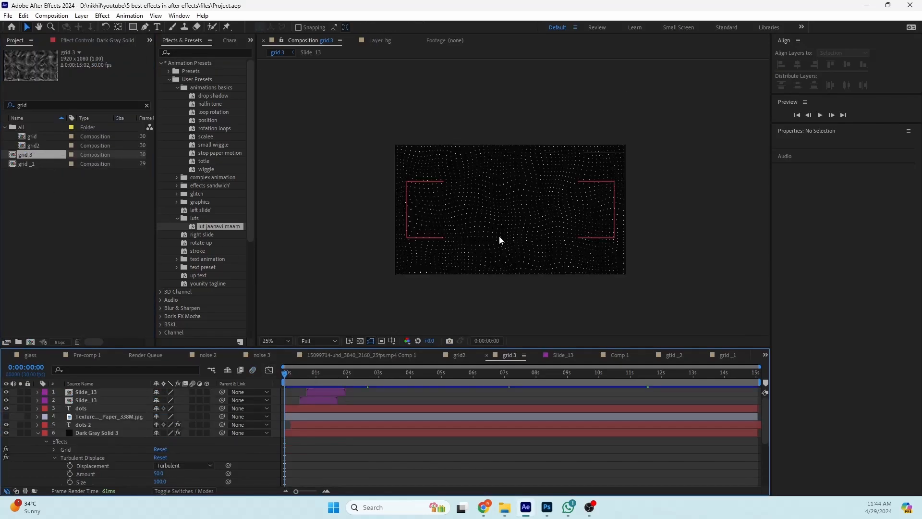
- Inspect the paper texture layer by toggling its visibility, and play the DOTS animation with the dots text layer selected
click(7, 416)
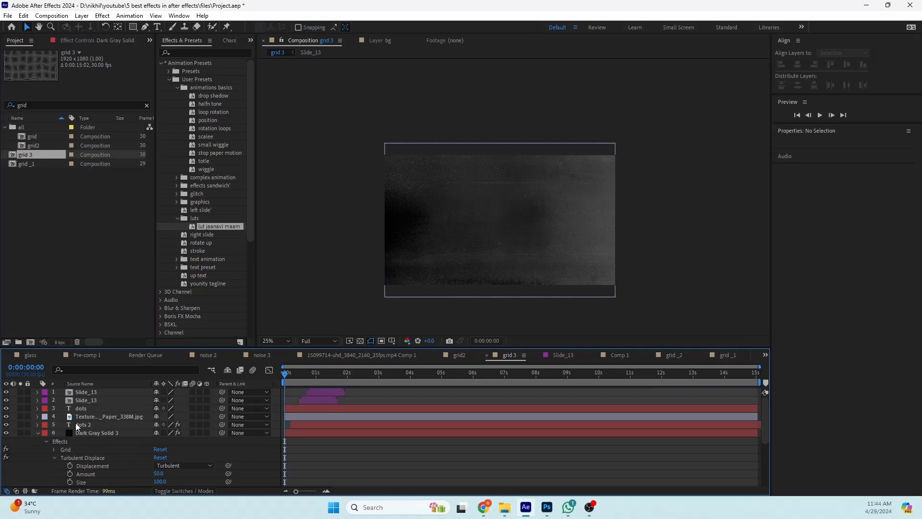
click(6, 416)
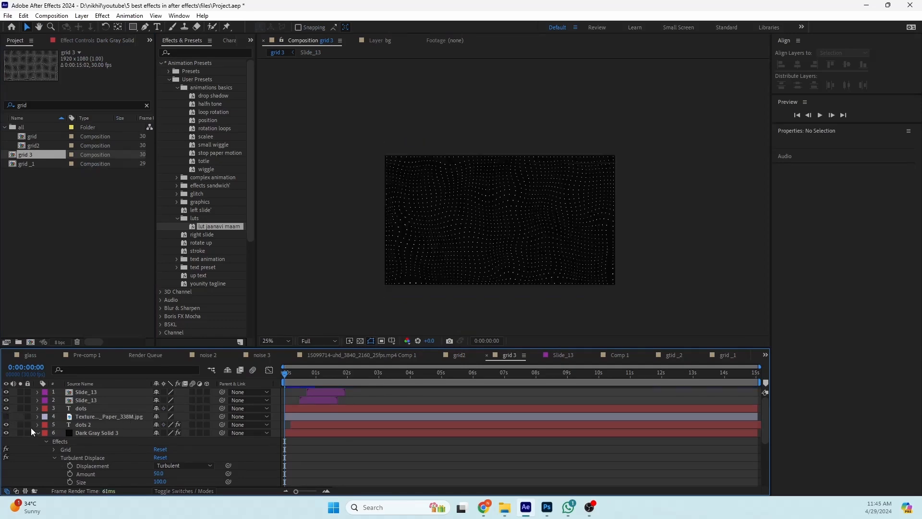
click(70, 408)
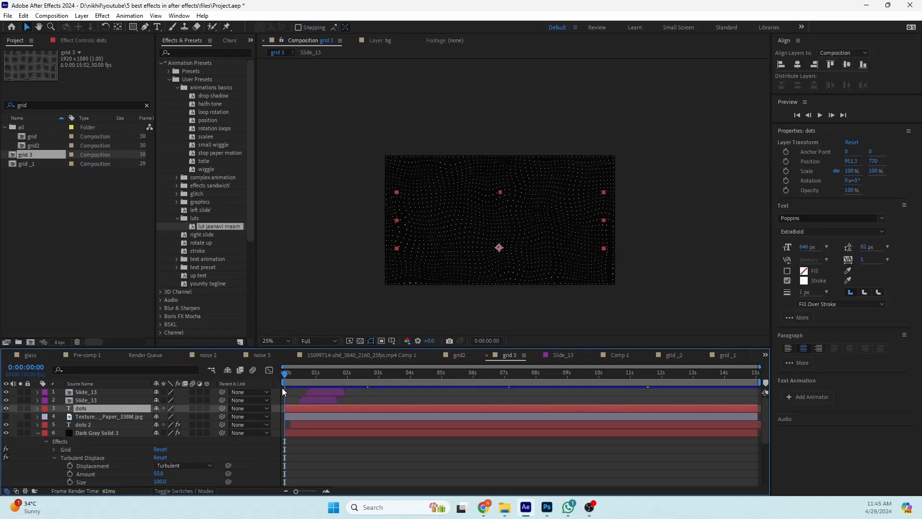
key(space)
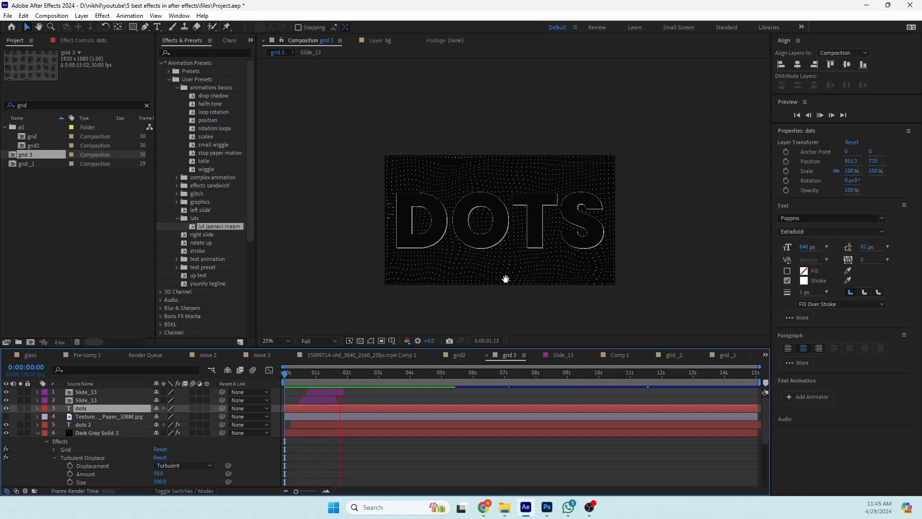
scroll(492, 218, up, 2)
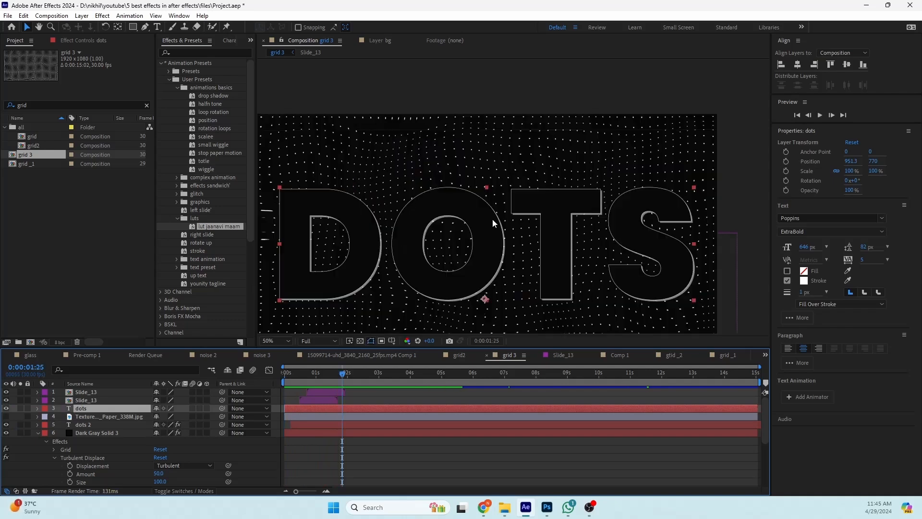
- Remove the Grid and Turbulent Displace effects from the upper Dark Gray Solid 3 (layer 6)
click(37, 432)
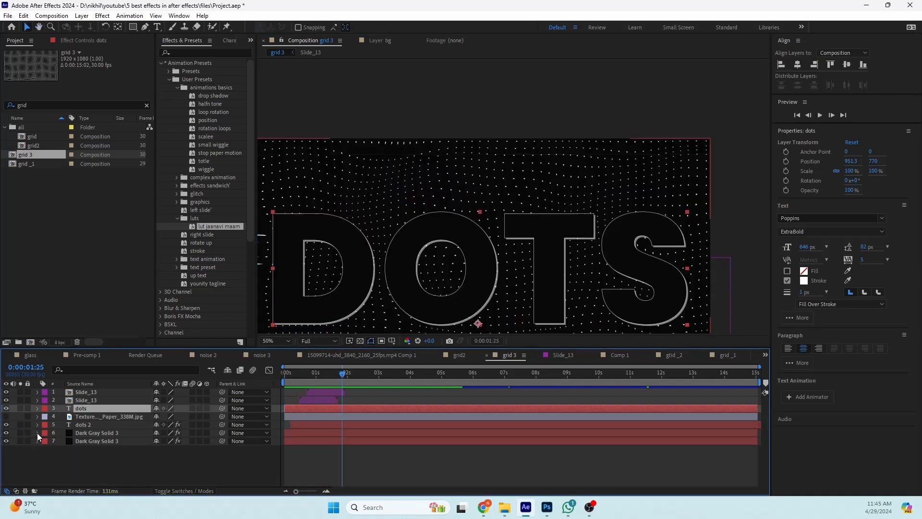
click(109, 433)
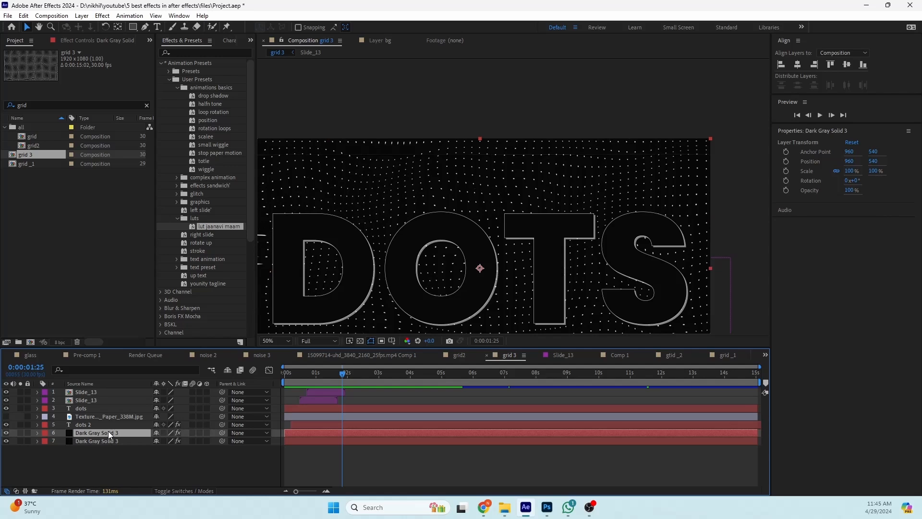
click(98, 40)
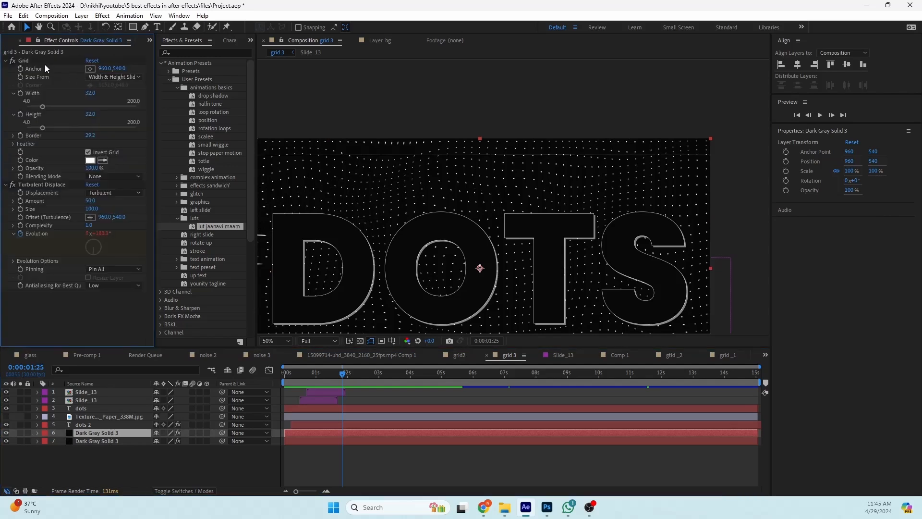
click(22, 59)
key(Delete)
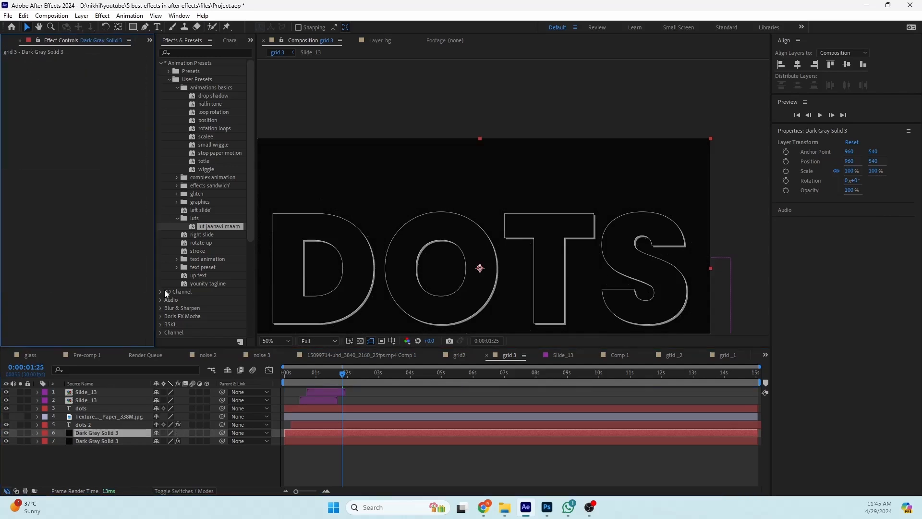
- Apply a fresh Grid effect to the Dark Gray Solid 3 on layer 6 and enable Invert Grid
click(103, 434)
key(ctrl+space)
text(gr)
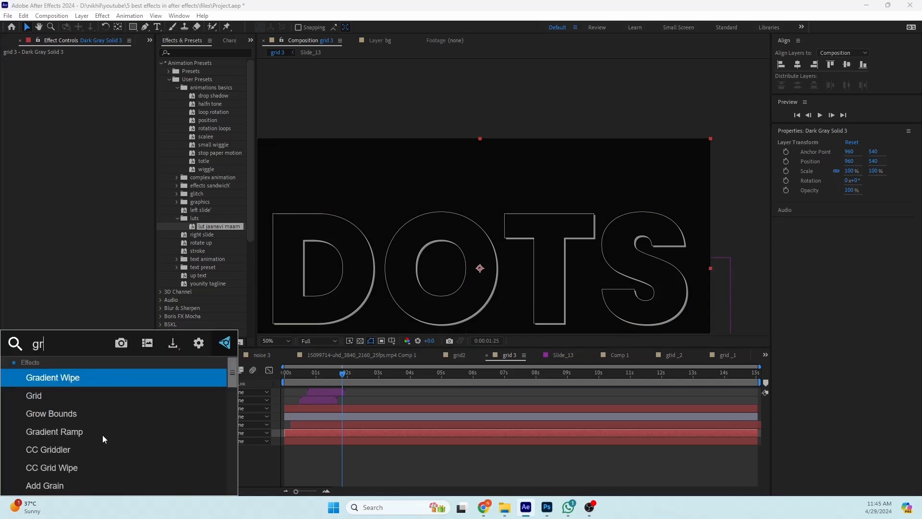
key(Down)
key(Return)
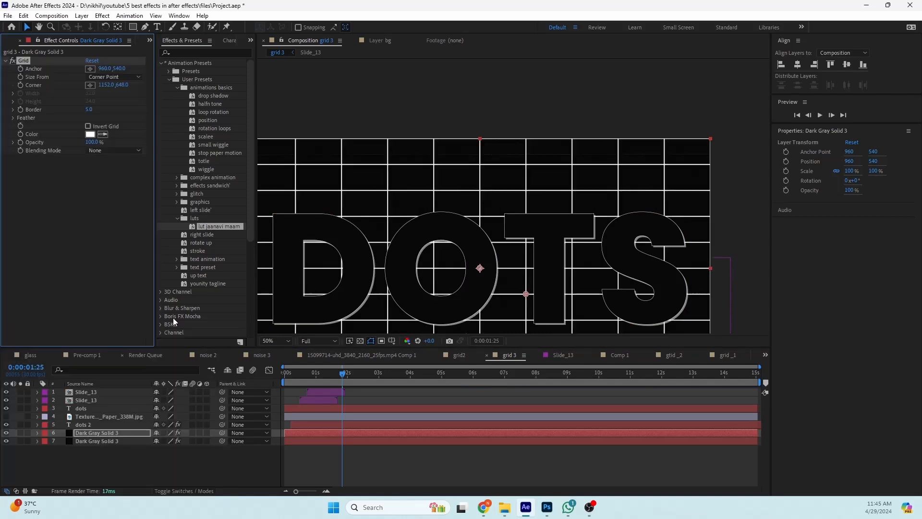
click(88, 127)
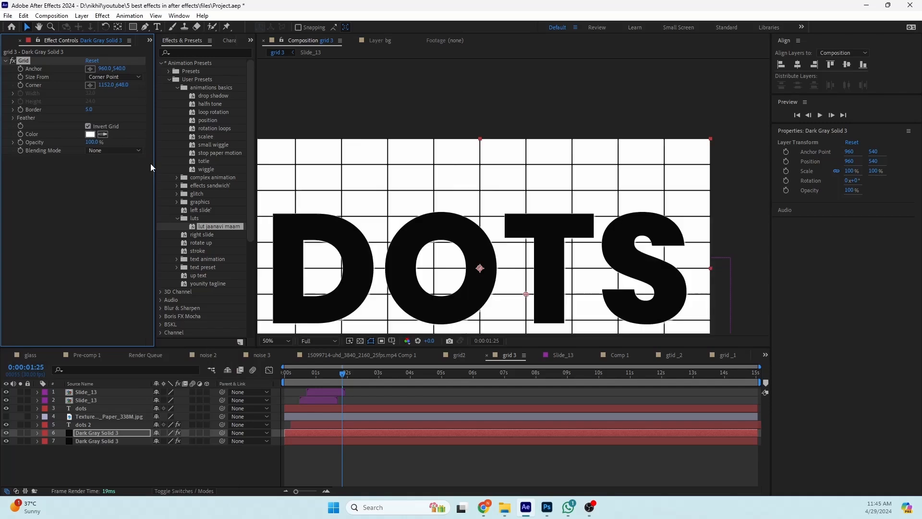
scroll(404, 227, down, 2)
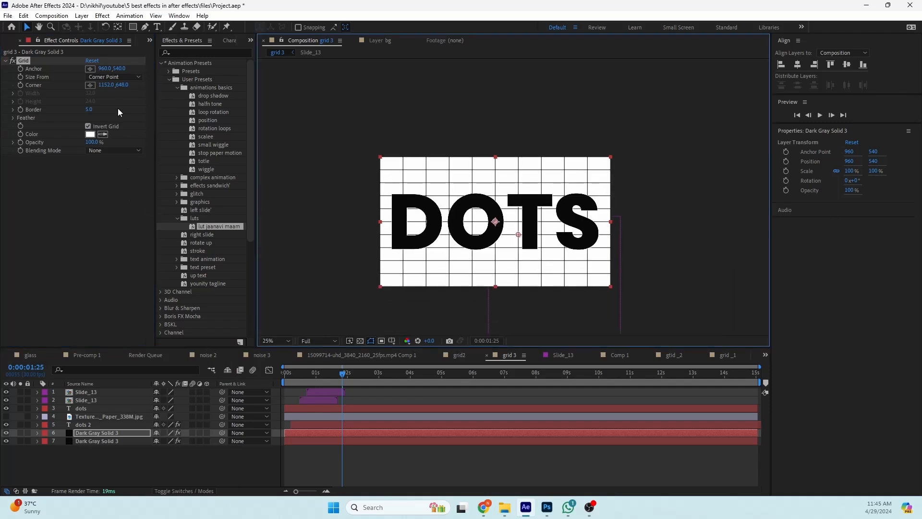
- Size the grid from Width & Height Sliders and set its Height to 32
click(112, 77)
click(139, 108)
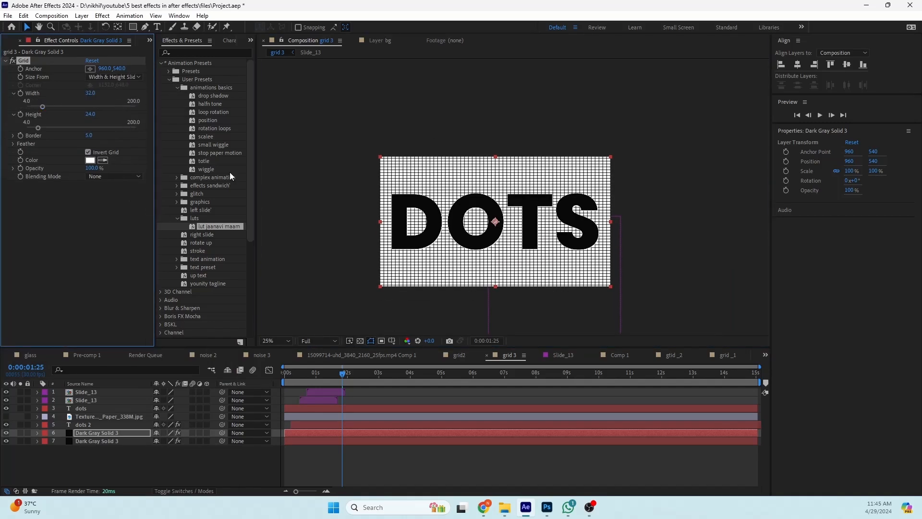
scroll(512, 197, up, 2)
drag(512, 197, 495, 192)
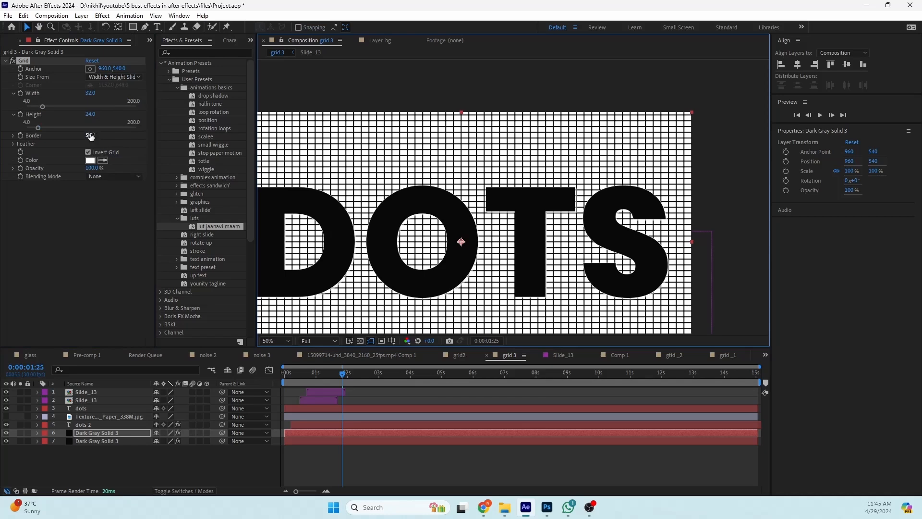
click(90, 115)
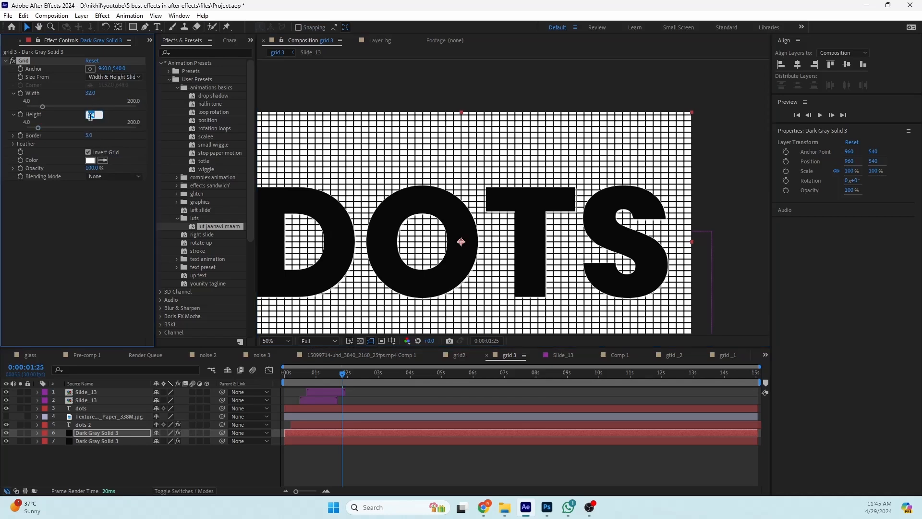
text(32)
key(Return)
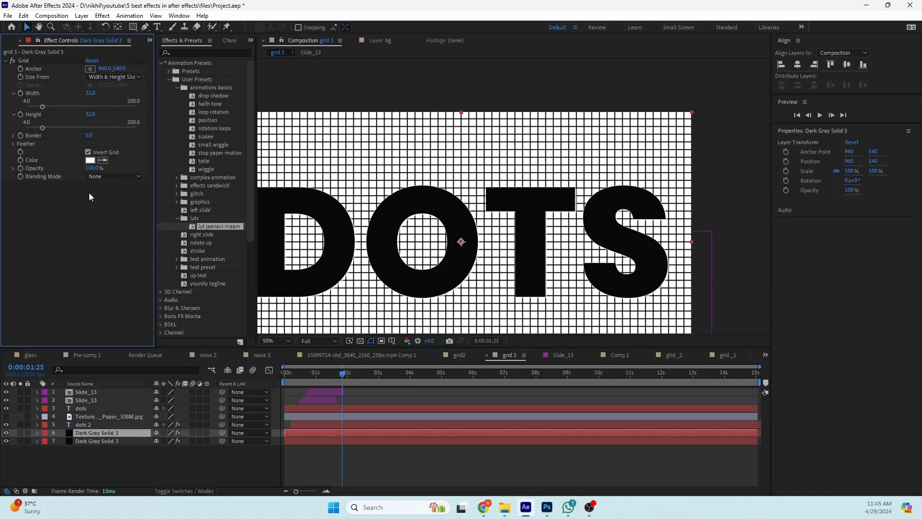
- Increase the Grid effect's Border to 31.4 so the inverted cells shrink to small dots
drag(93, 137, 214, 135)
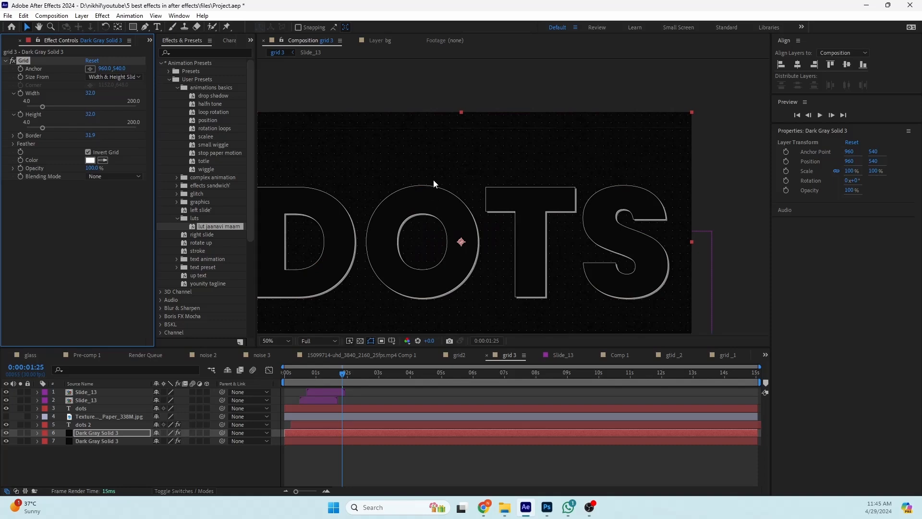
scroll(433, 180, up, 2)
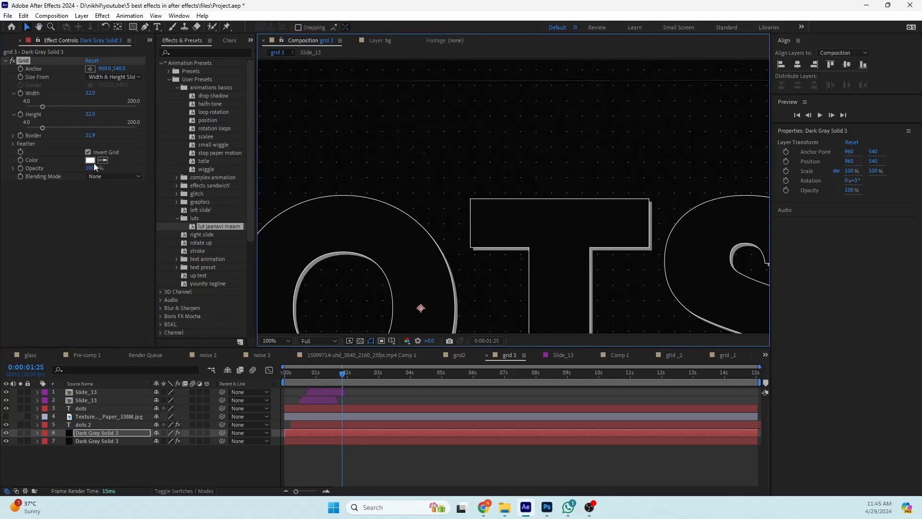
drag(90, 135, 90, 134)
scroll(393, 143, down, 2)
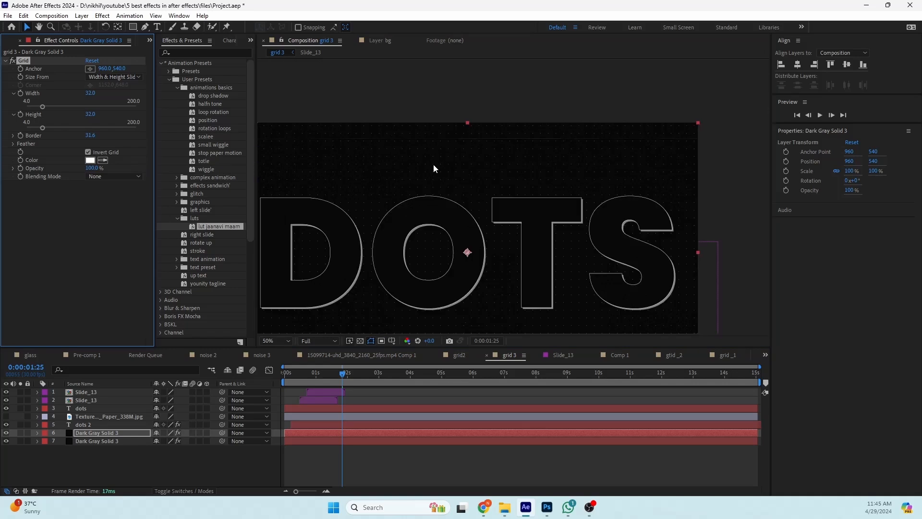
scroll(435, 135, up, 2)
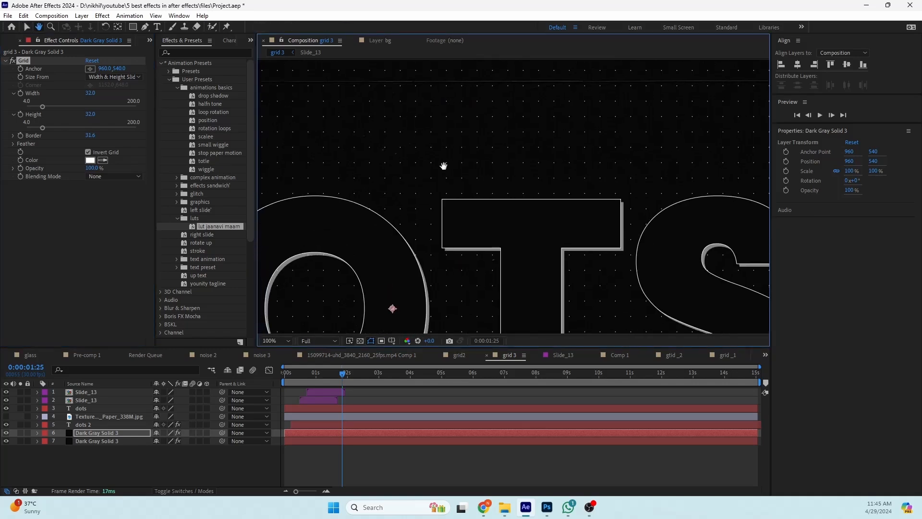
drag(93, 137, 93, 138)
scroll(473, 199, down, 2)
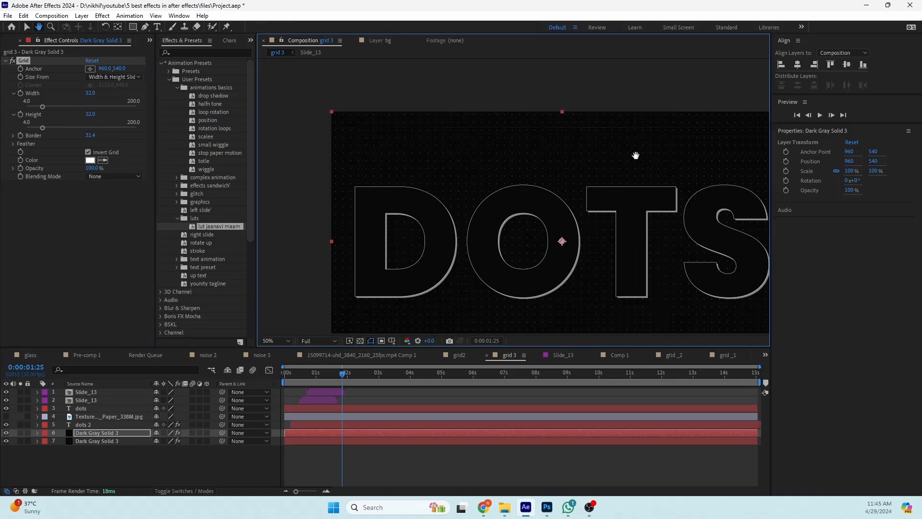
- Apply the Turbulent Displace effect to the dotted Dark Gray Solid 3 on layer 6
click(90, 434)
key(ctrl+space)
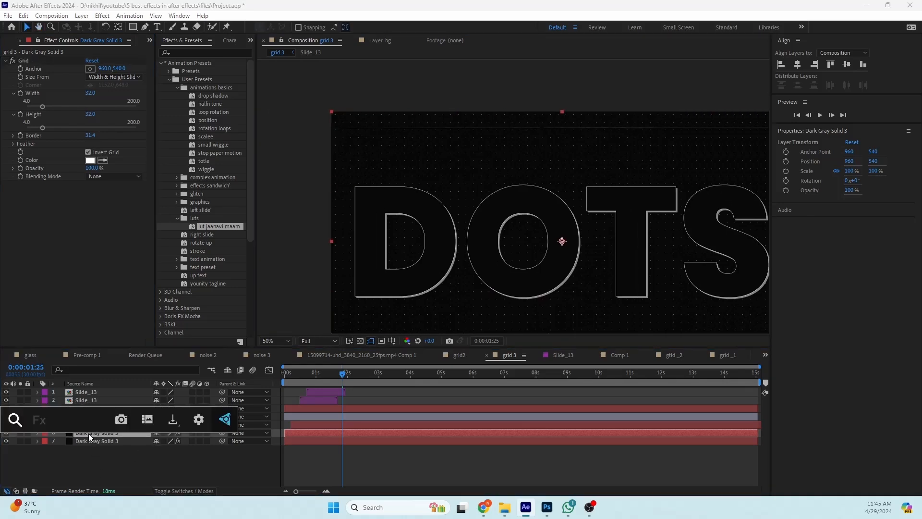
text(t)
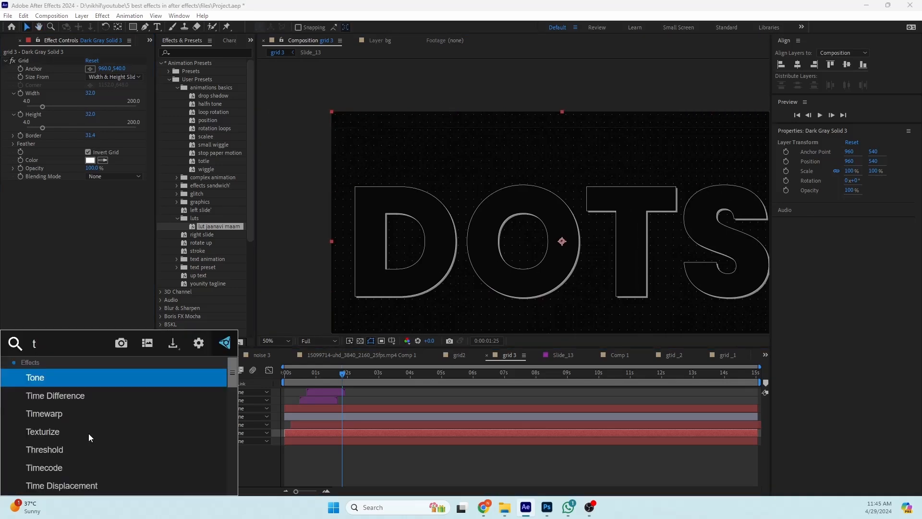
text(urbu)
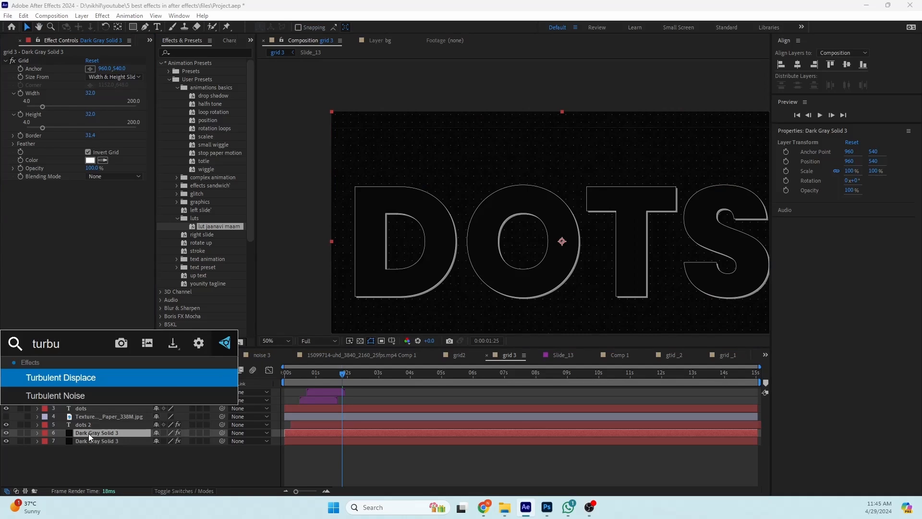
key(Return)
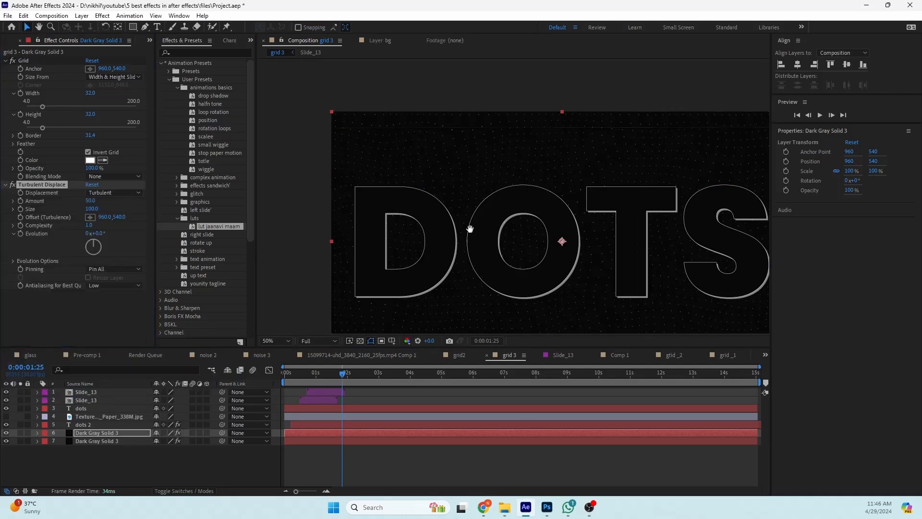
drag(468, 215, 487, 225)
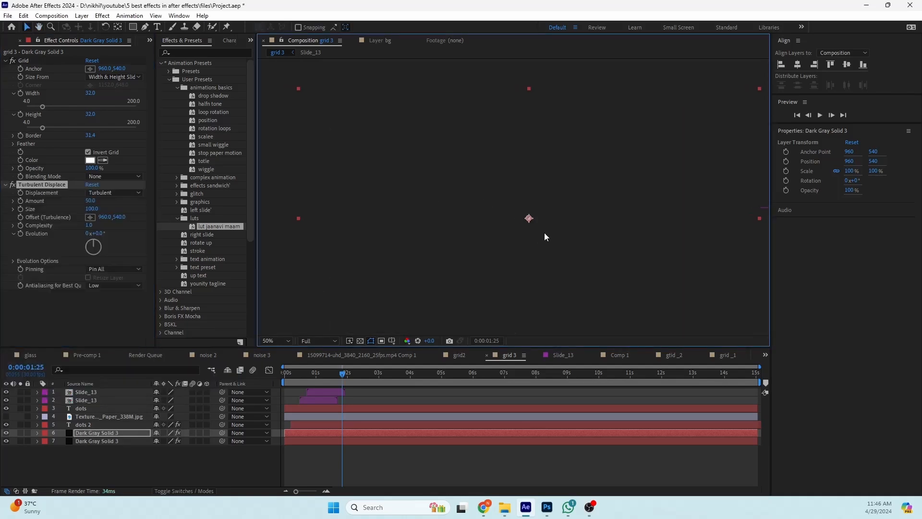
- Examine the displaced dots up close at 0:00:00:26 and review the Turbulent Displace Amount
drag(342, 373, 312, 373)
drag(494, 135, 447, 149)
scroll(468, 226, up, 1)
scroll(467, 225, up, 1)
scroll(354, 187, down, 1)
scroll(458, 198, down, 1)
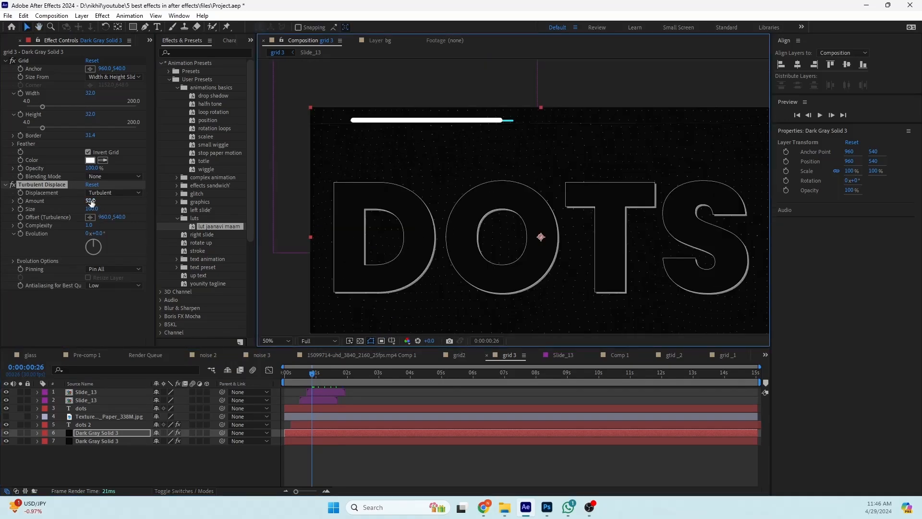
mouse_move(91, 201)
mouse_down()
mouse_move(114, 201)
mouse_move(93, 201)
mouse_up()
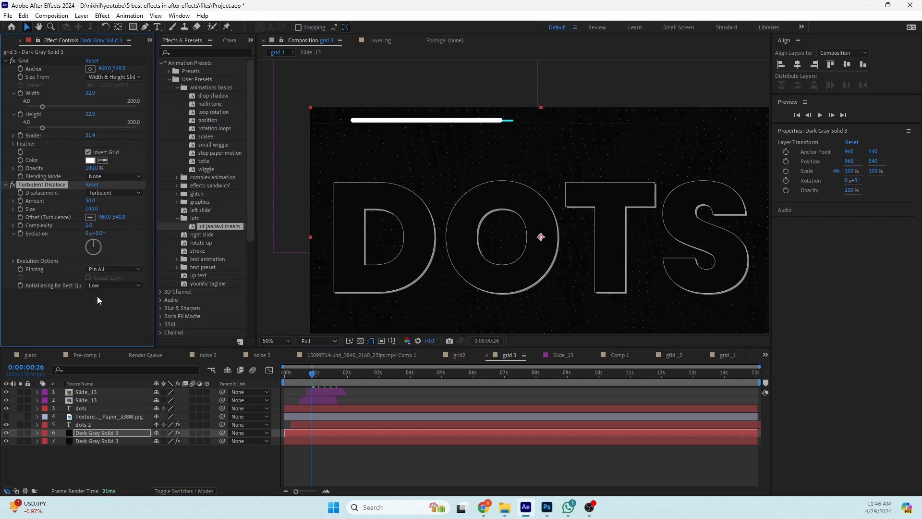
- Add the expression time*100 to Turbulent Displace's Evolution, with the playhead at the start of the composition
key(Home)
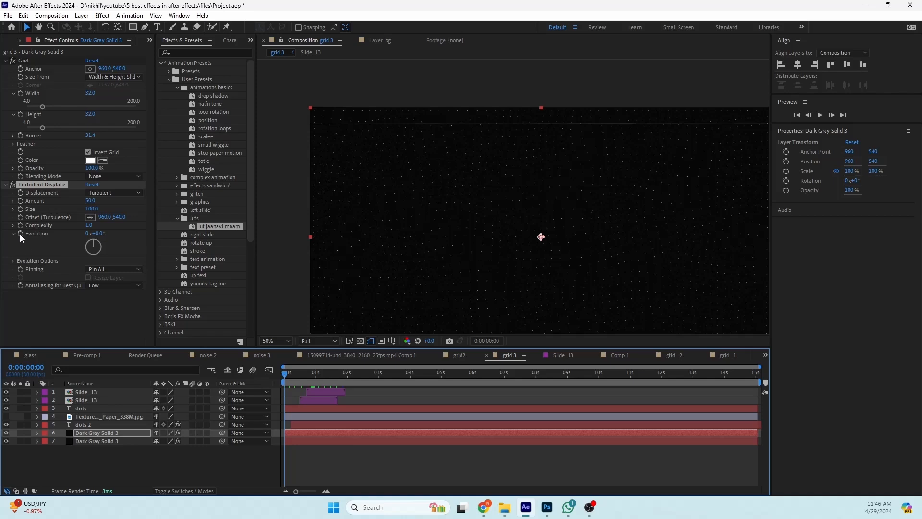
alt+click(20, 234)
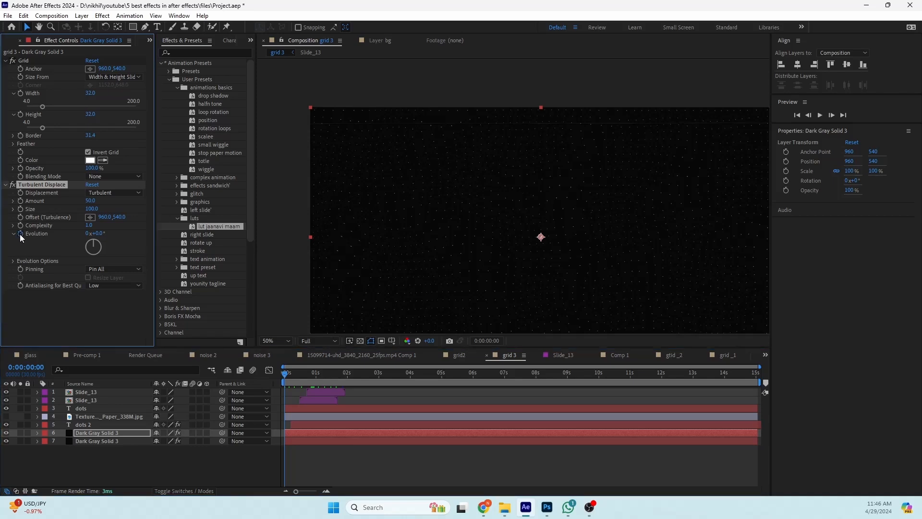
text(time)
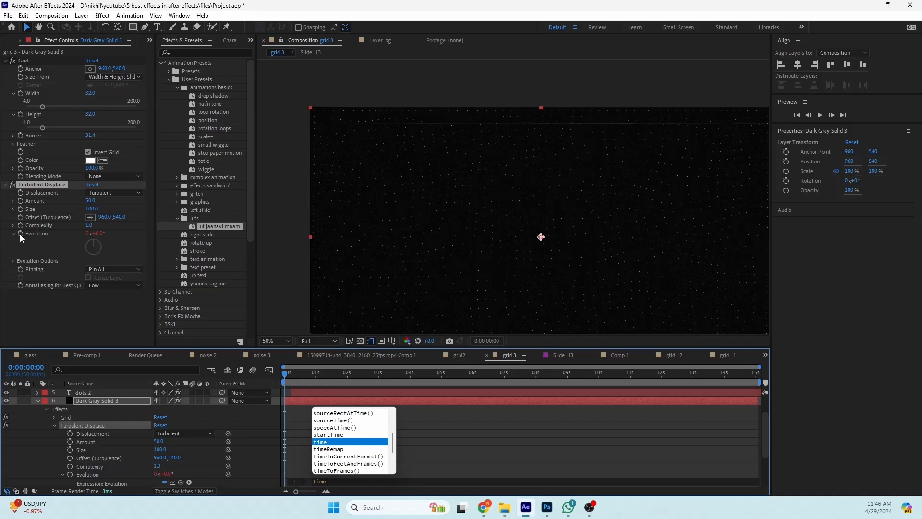
text(*6)
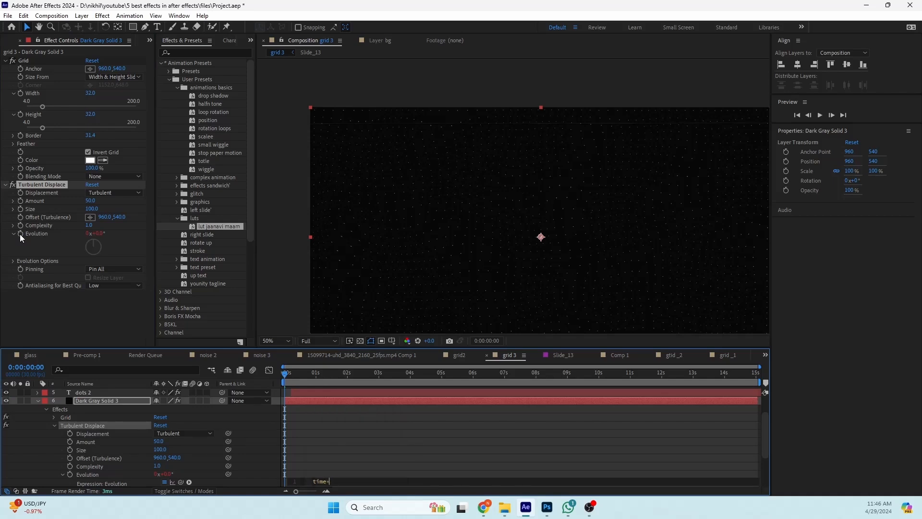
click(339, 443)
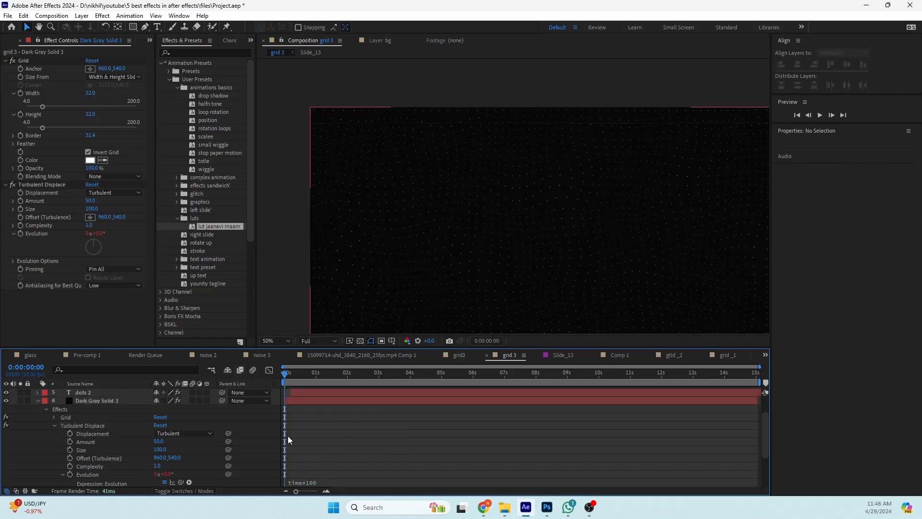
- Preview the DOTS composition from the start with its moving dot background
drag(479, 229, 470, 203)
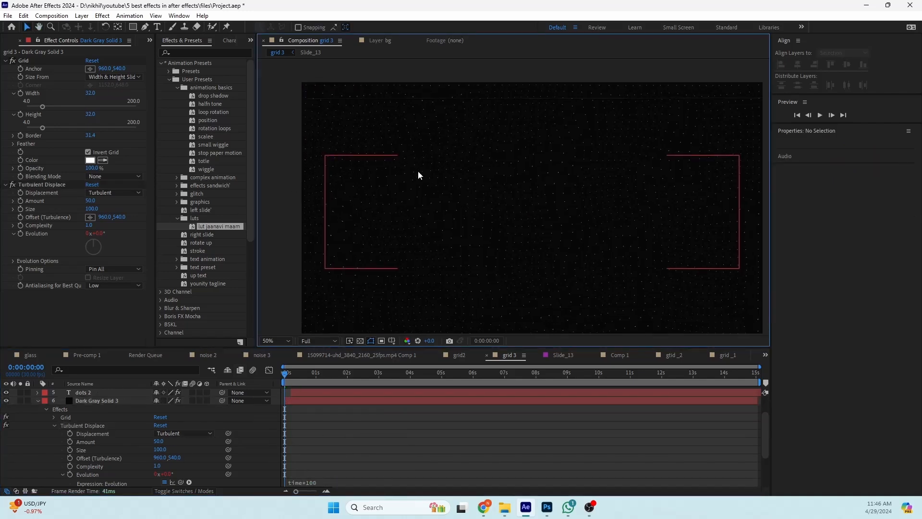
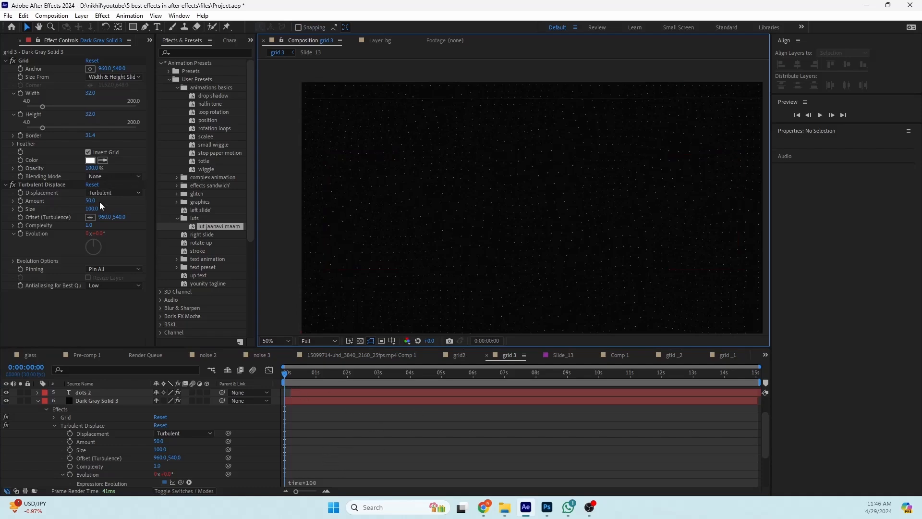
click(356, 437)
key(space)
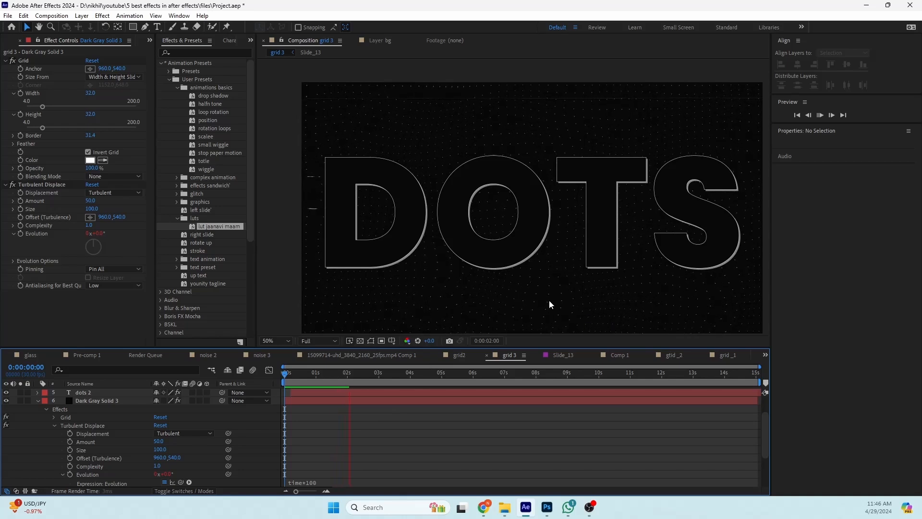
key(space)
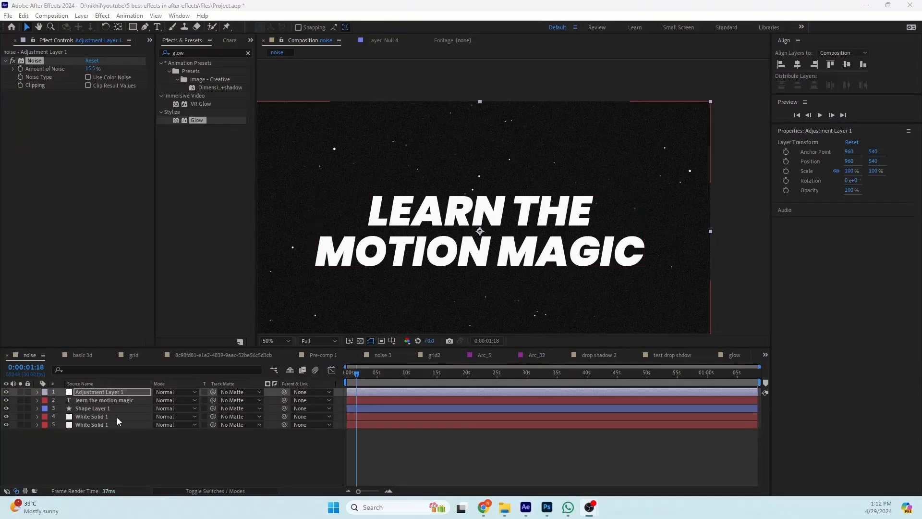
- Apply the Glow effect to the "learn the motion magic" text layer in the noise composition
click(111, 400)
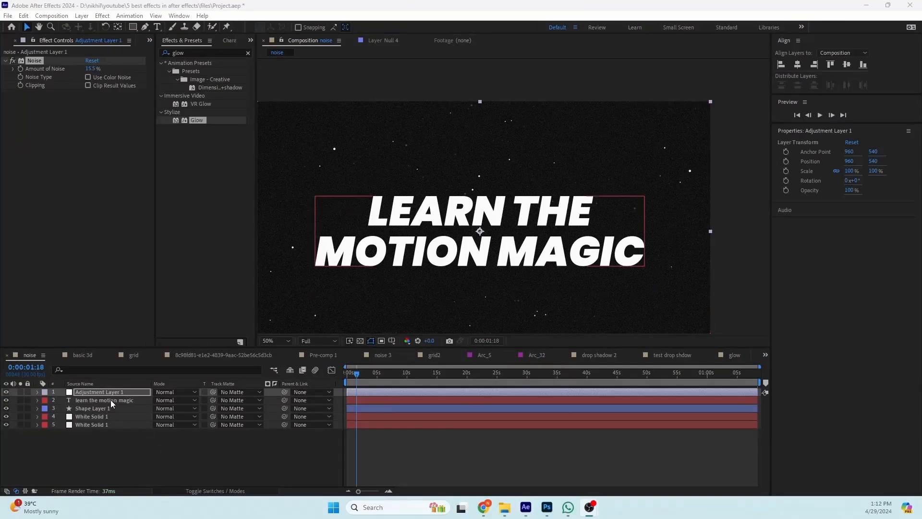
key(ctrl+space)
text(glo)
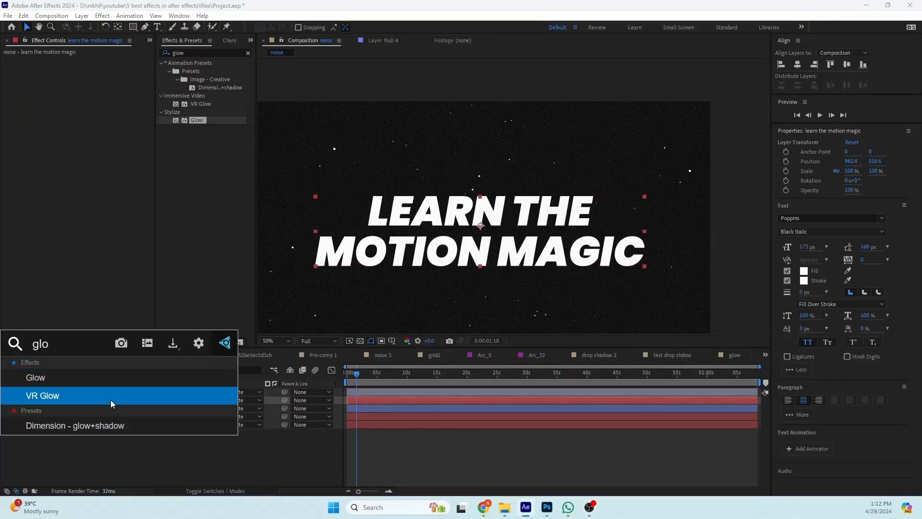
key(Up)
key(Return)
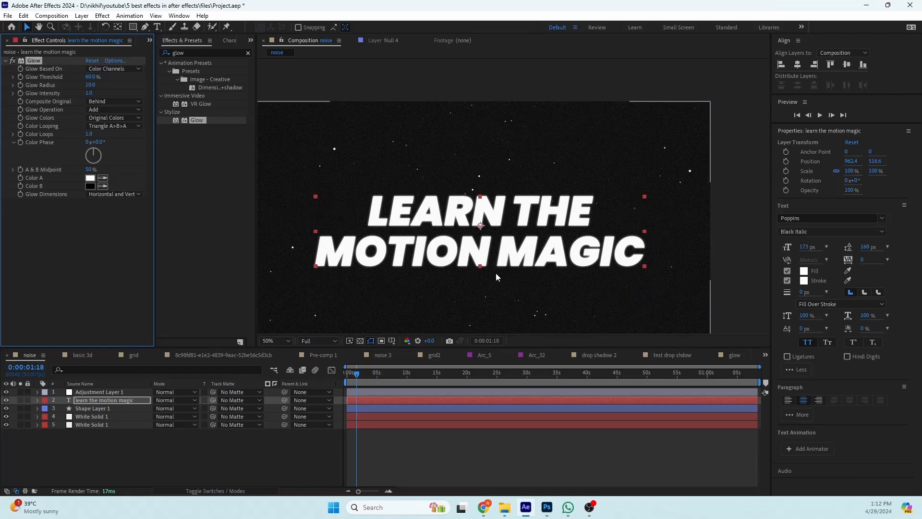
- Set the text's Glow Radius to 80 and its Glow Intensity to 2.5
scroll(439, 233, up, 1)
mouse_move(440, 233)
mouse_down()
mouse_move(457, 214)
mouse_move(448, 225)
mouse_up()
scroll(457, 214, down, 1)
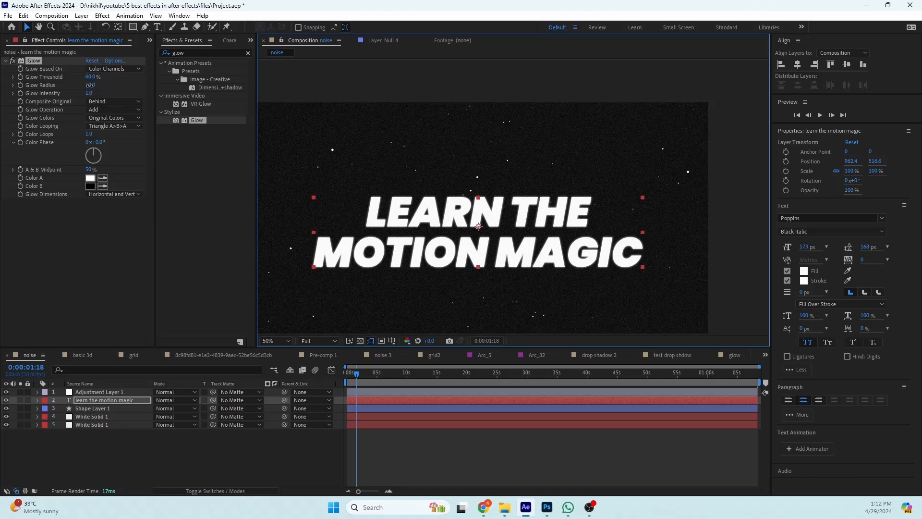
drag(91, 85, 124, 88)
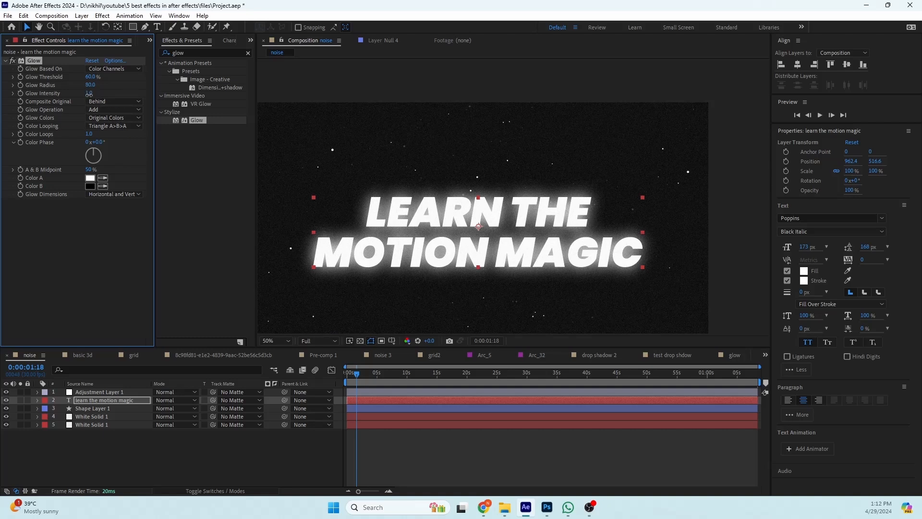
drag(90, 94, 119, 95)
drag(128, 95, 132, 95)
drag(153, 95, 162, 96)
scroll(498, 208, up, 1)
drag(498, 208, 498, 190)
scroll(498, 193, down, 1)
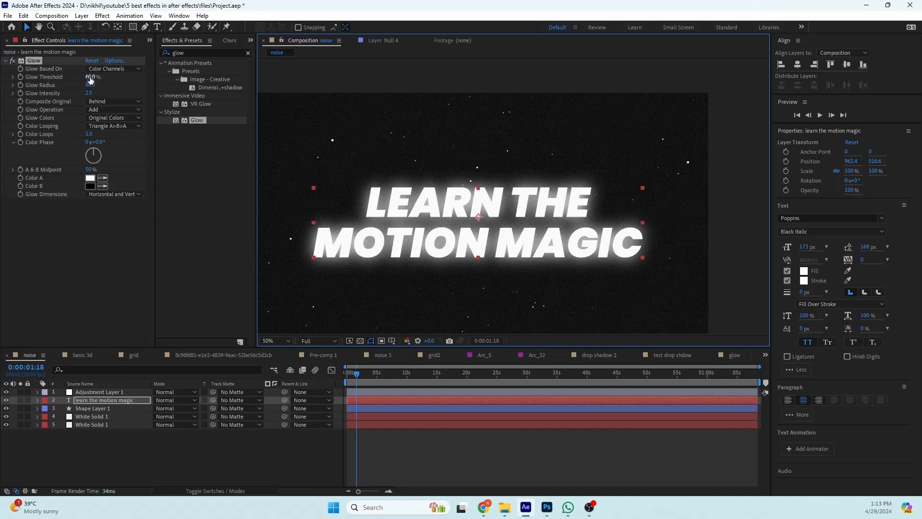
- Increase the text's Glow Radius to 133 and Glow Intensity to 3.1, and check the glow up close
mouse_move(90, 85)
mouse_down()
mouse_move(116, 84)
mouse_move(95, 92)
mouse_up()
scroll(455, 196, up, 2)
drag(455, 194, 490, 174)
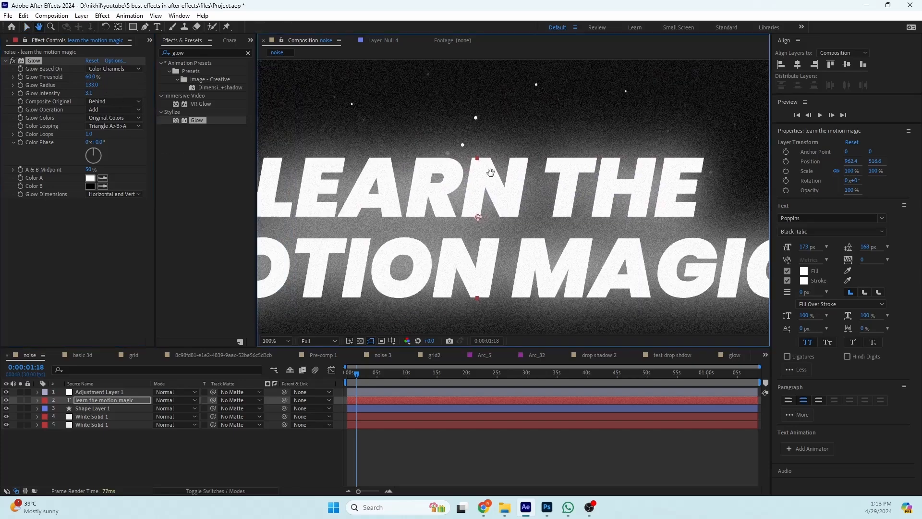
scroll(436, 203, down, 2)
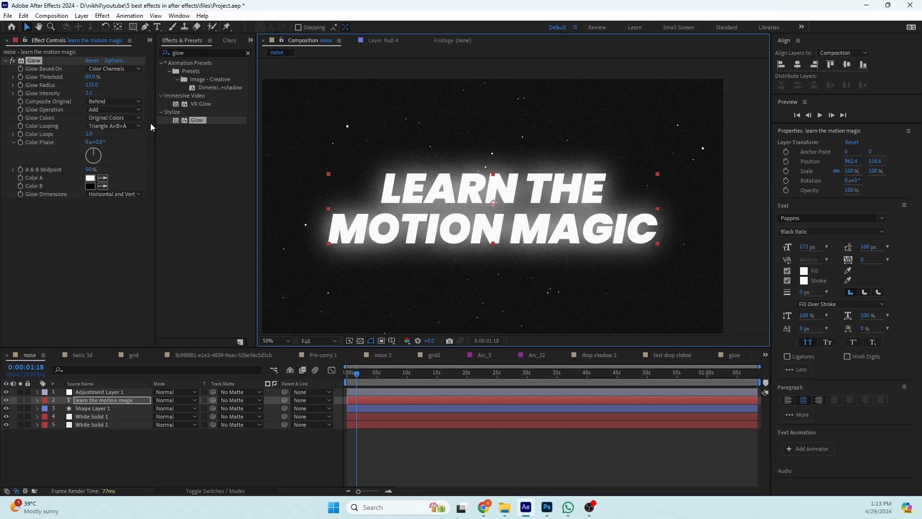
- Set the Glow Colors to A & B Colors and the Color Looping to Sawtooth B>A
click(116, 118)
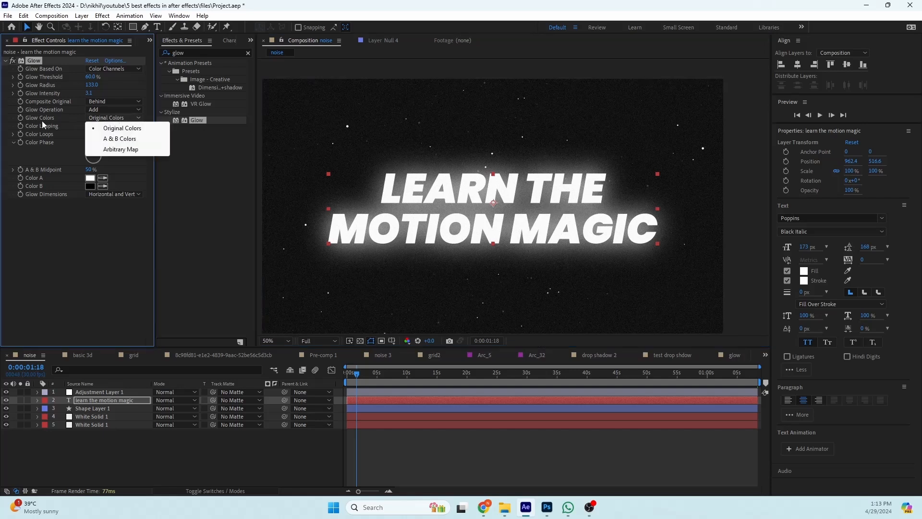
click(127, 139)
click(124, 126)
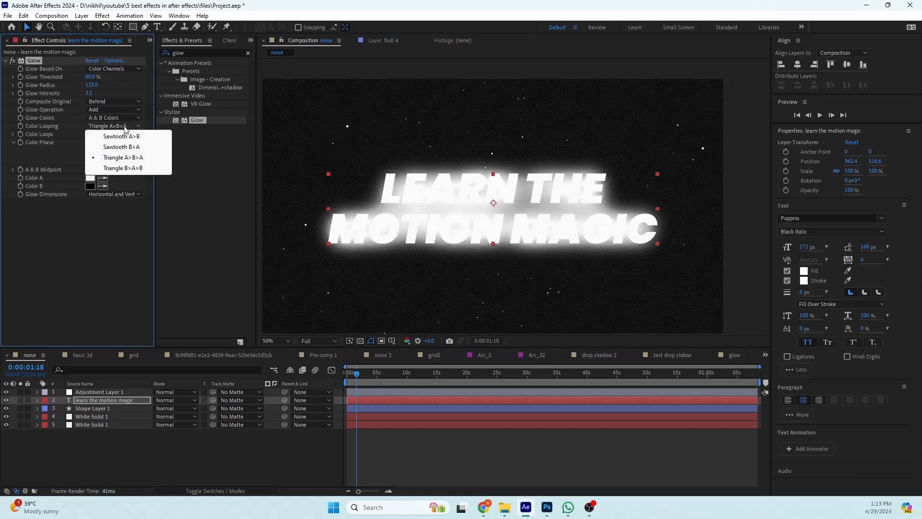
click(122, 147)
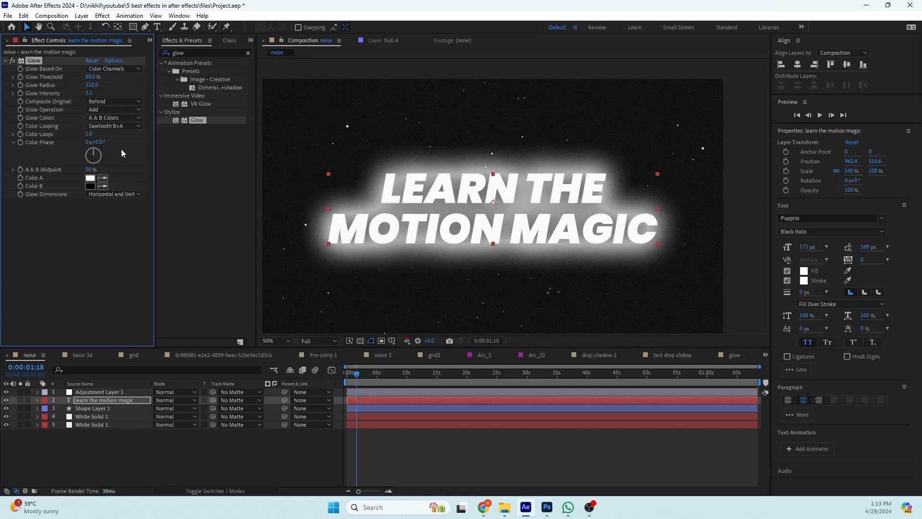
- Set the Glow's Color A to cyan 00DEFF and sample the same cyan for Color B
click(89, 177)
drag(179, 246, 180, 265)
drag(129, 250, 226, 160)
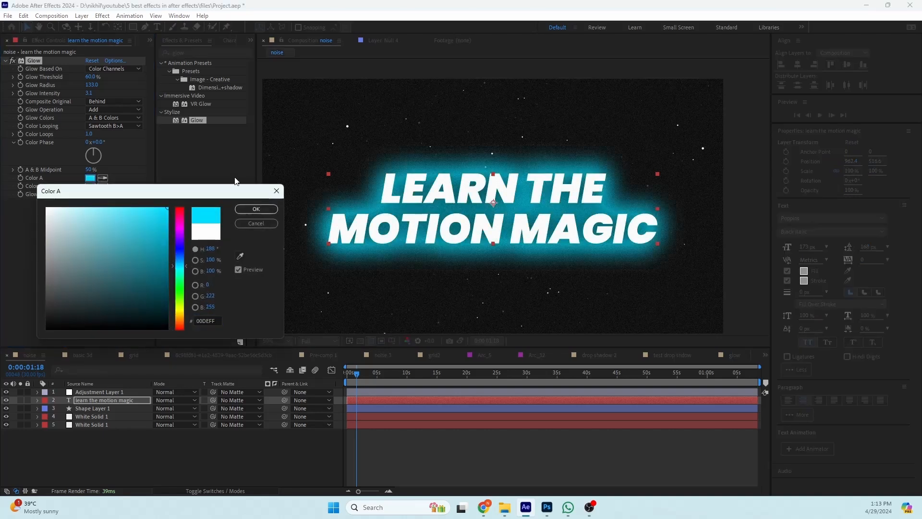
click(257, 208)
click(91, 178)
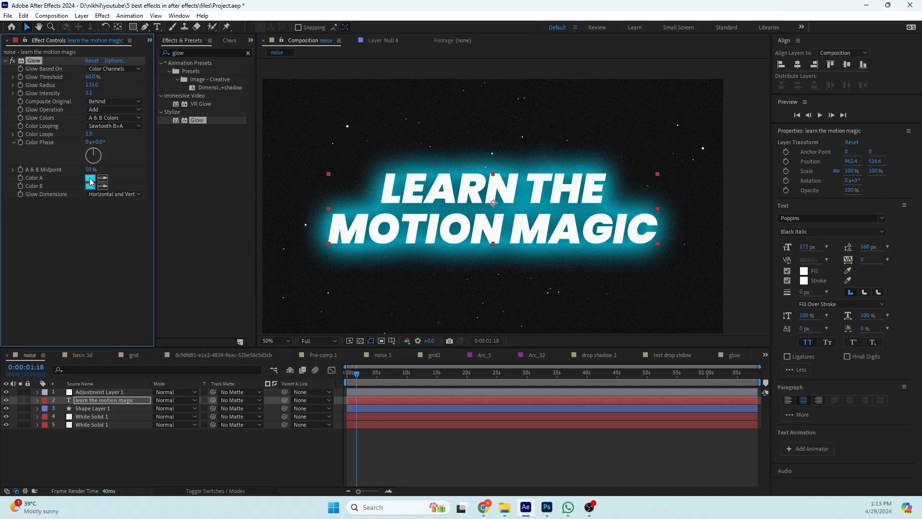
click(193, 440)
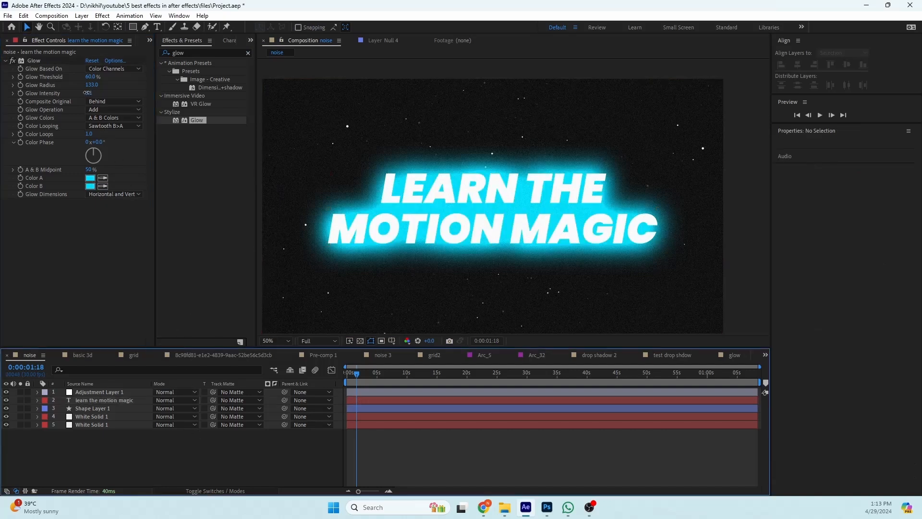
- Reduce the cyan Glow's intensity to 1.6 and check the result on the text
drag(89, 93, 13, 91)
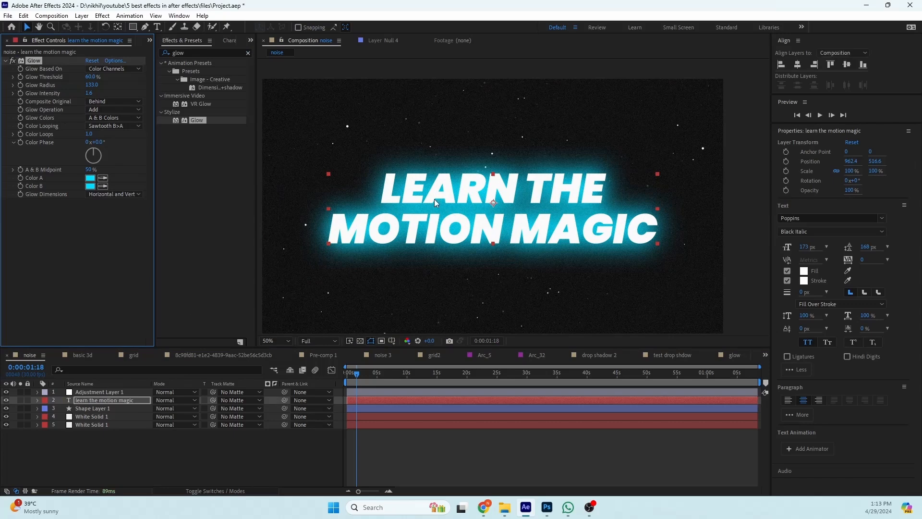
scroll(435, 199, down, 1)
scroll(458, 183, up, 3)
scroll(474, 208, down, 2)
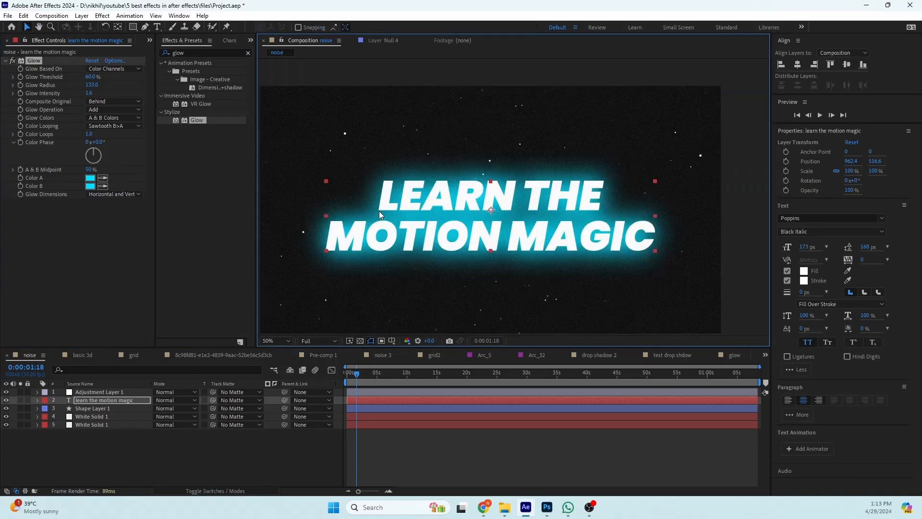
click(150, 457)
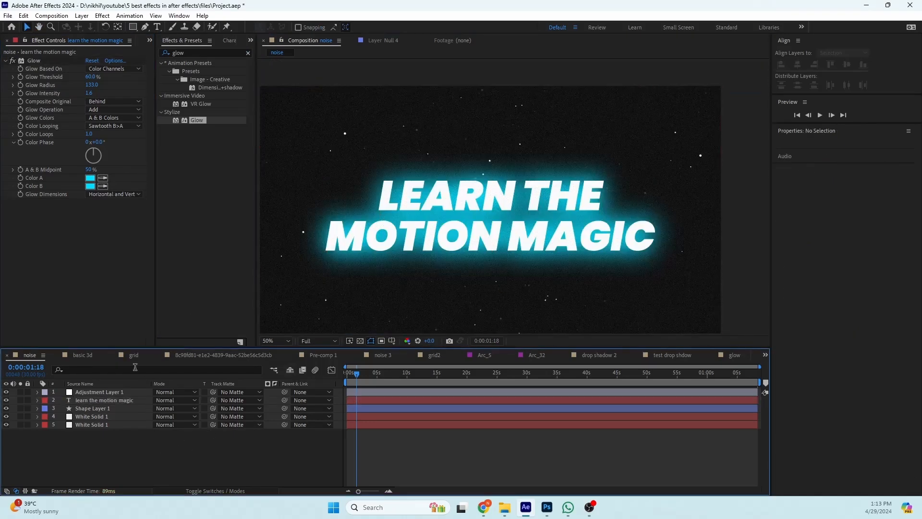
- Open the grid2 composition containing the glowing GRID title
click(133, 359)
click(91, 354)
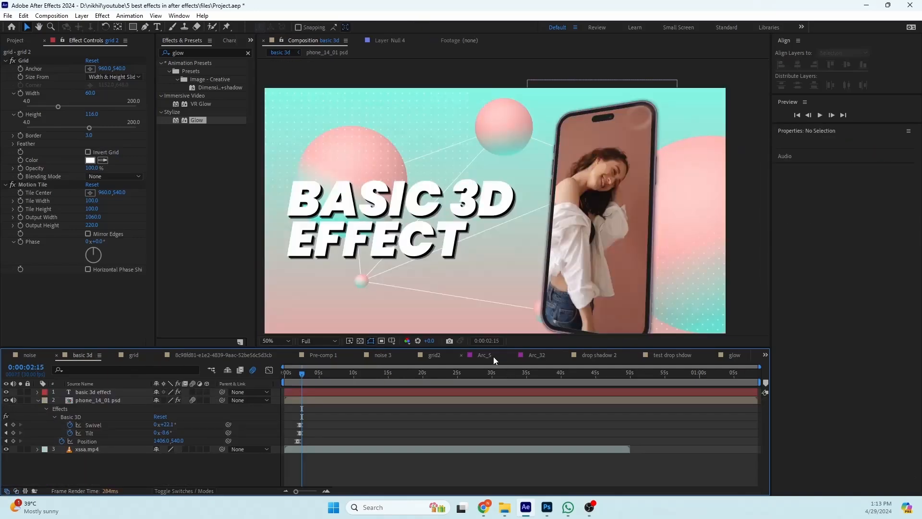
click(435, 356)
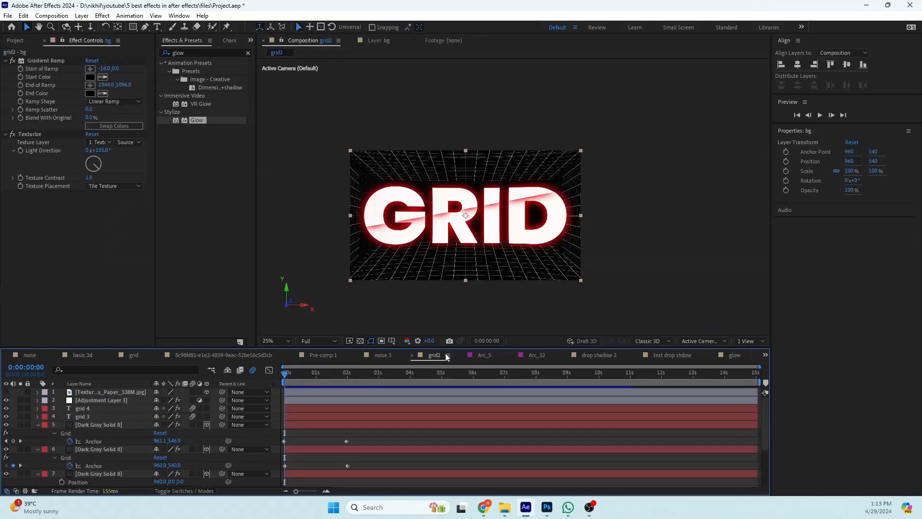
drag(453, 261, 442, 265)
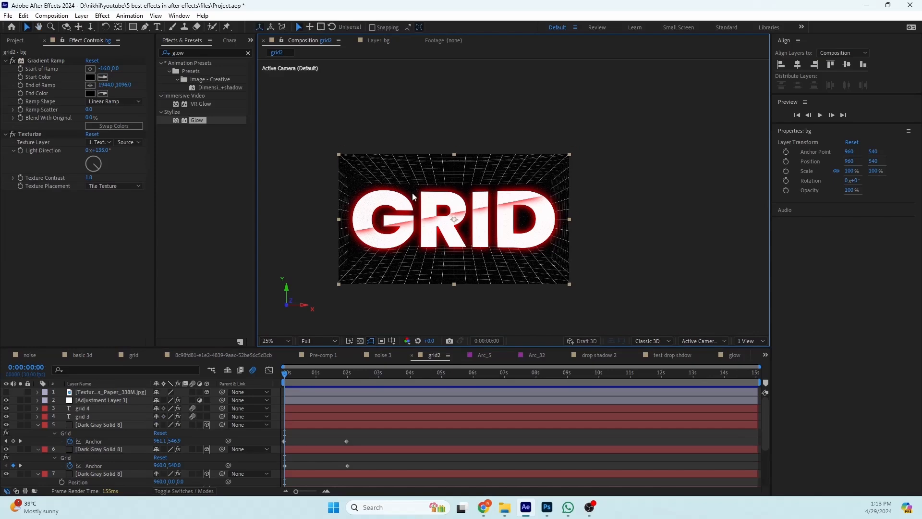
scroll(410, 194, up, 2)
drag(409, 186, 542, 189)
key(v)
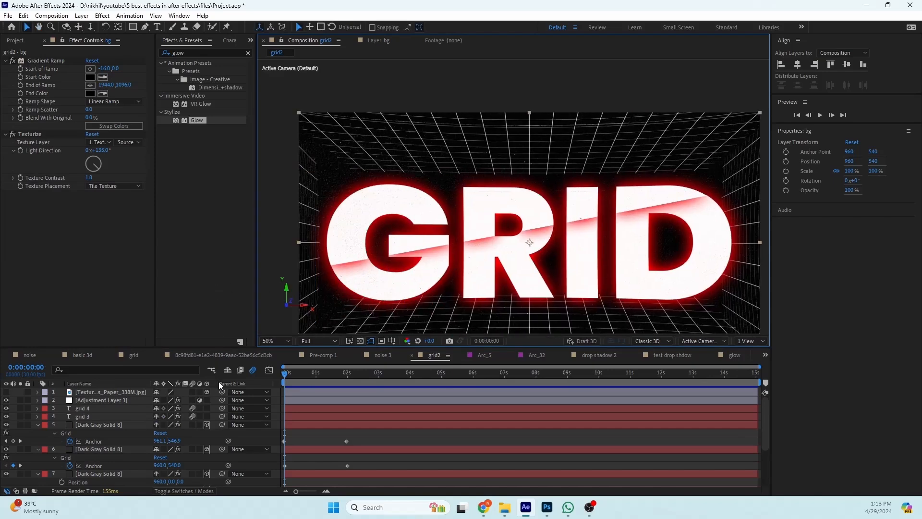
- Replace the existing Glow on the grid 4 text layer with a new default Glow effect
click(94, 408)
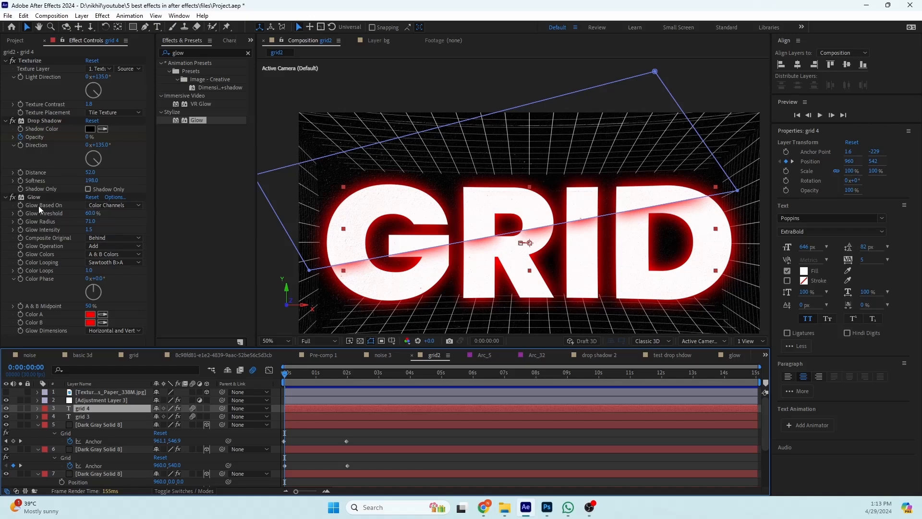
click(29, 198)
key(Delete)
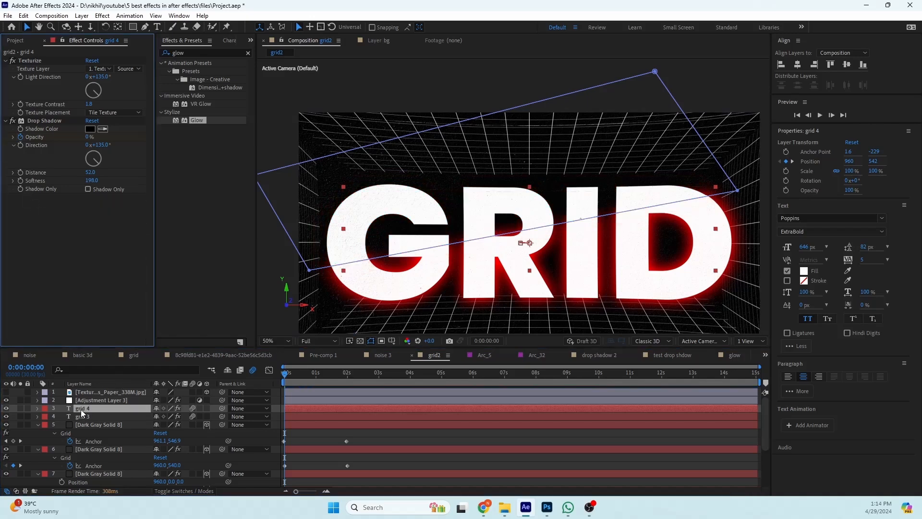
key(ctrl+space)
text(glo)
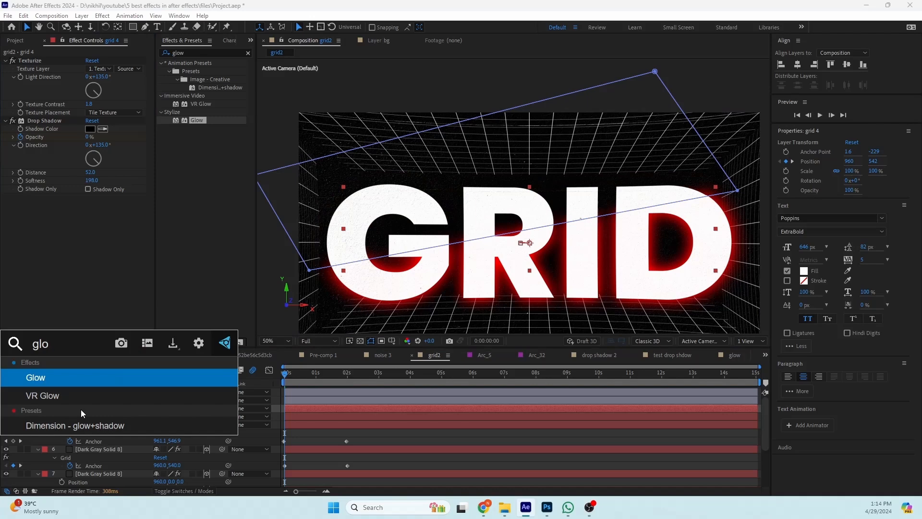
key(Return)
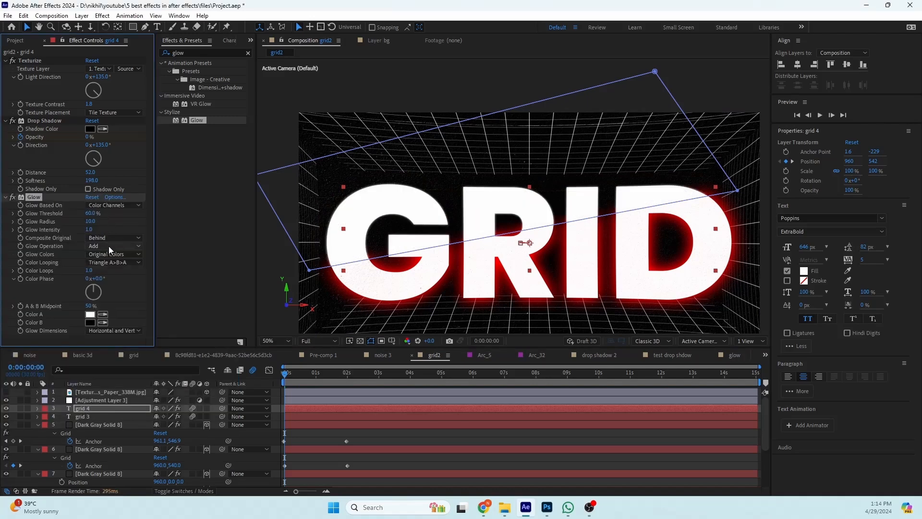
- Remove the Glow effect from the grid 3 text layer
click(100, 416)
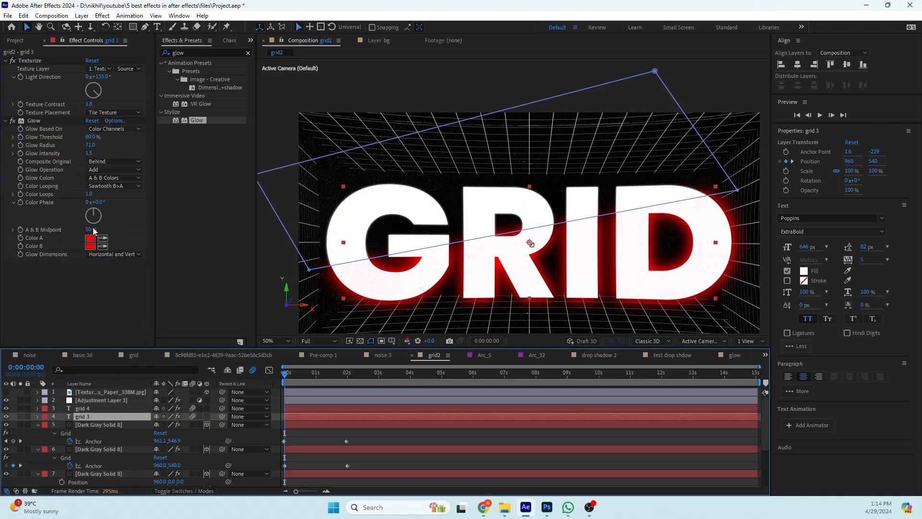
click(37, 118)
key(Delete)
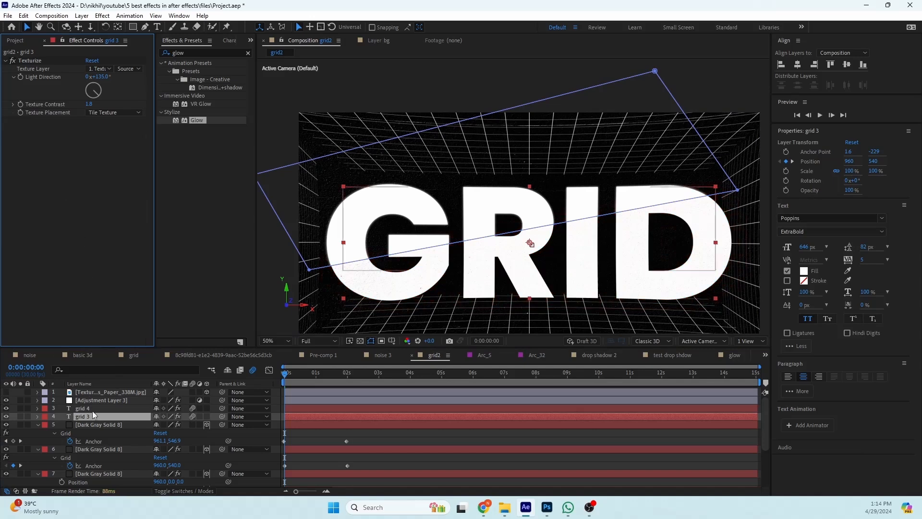
- Set the Glow Radius on grid 4 to 57 and match its Color B to the white Color A
click(90, 409)
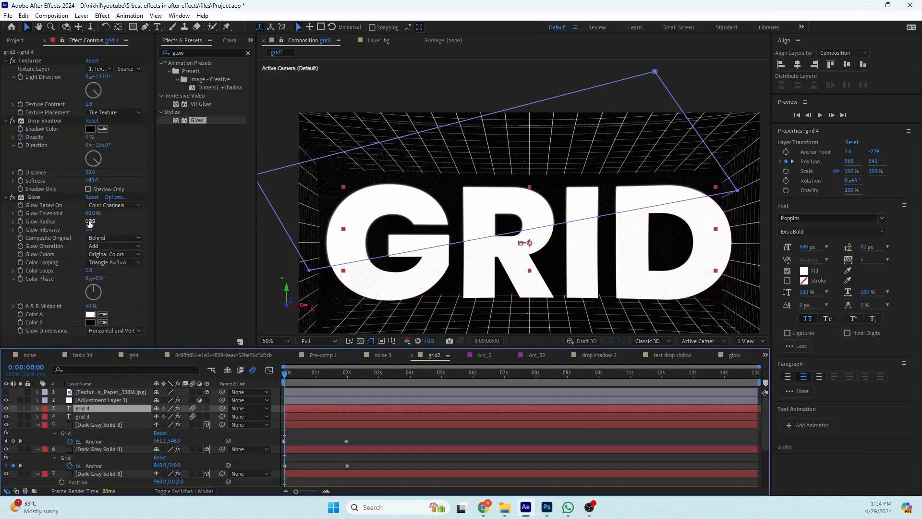
drag(90, 221, 112, 222)
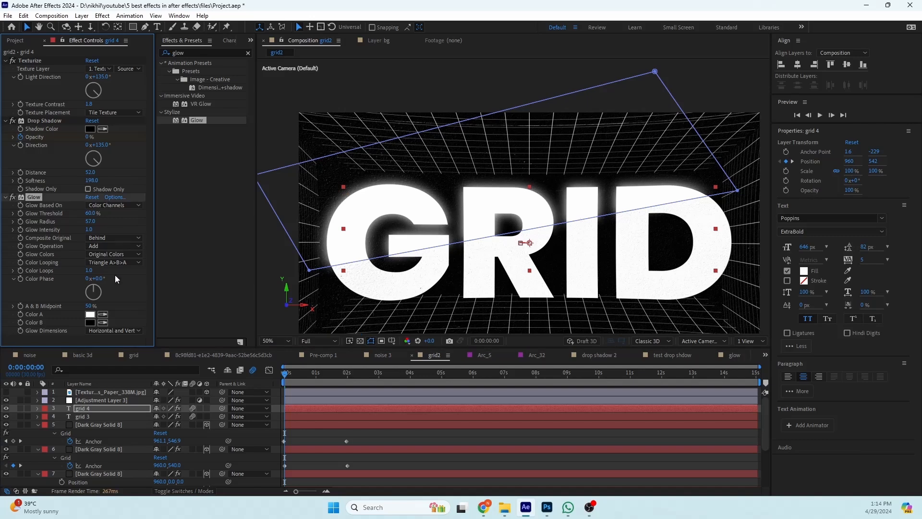
click(102, 323)
click(91, 315)
- Switch grid 4's Glow Colors to A & B Colors and its Color Looping to Sawtooth B>A
click(96, 255)
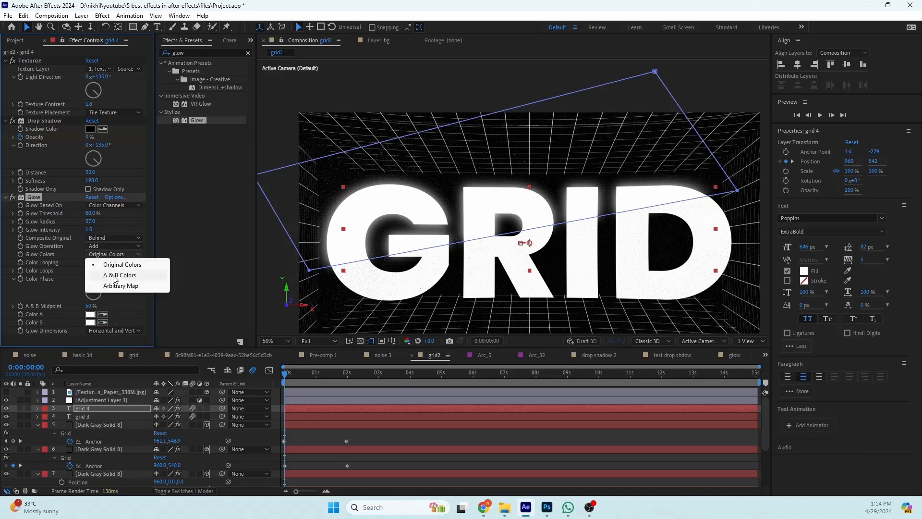
click(113, 275)
click(113, 262)
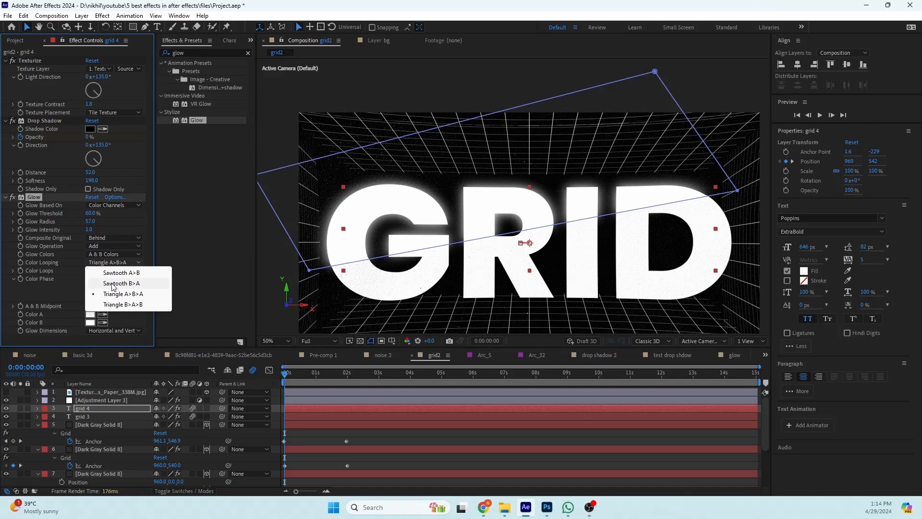
click(114, 283)
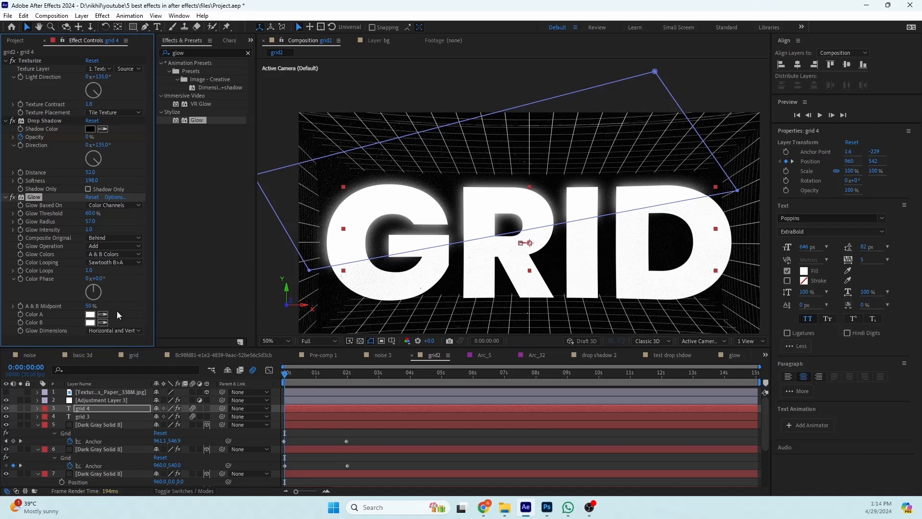
- Change Color A of grid 4's Glow to red and sample that red for Color B
click(90, 314)
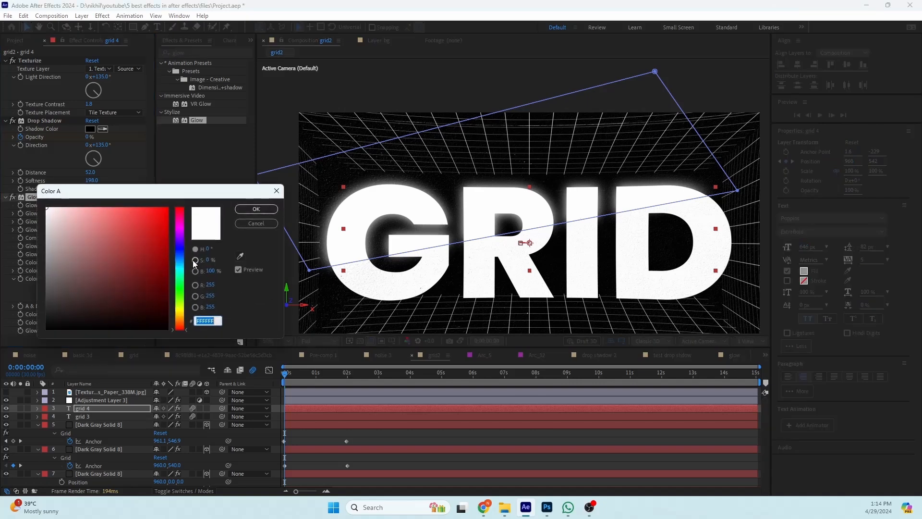
click(149, 231)
click(256, 209)
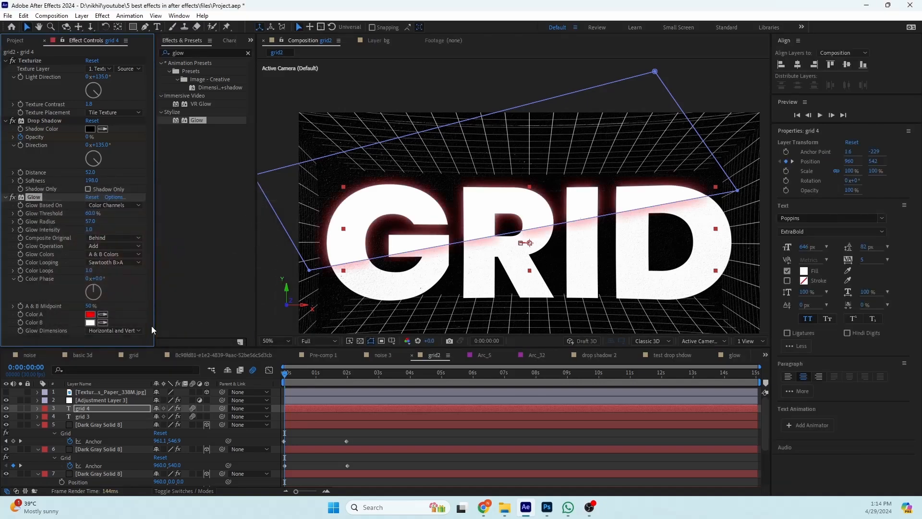
click(104, 321)
click(91, 314)
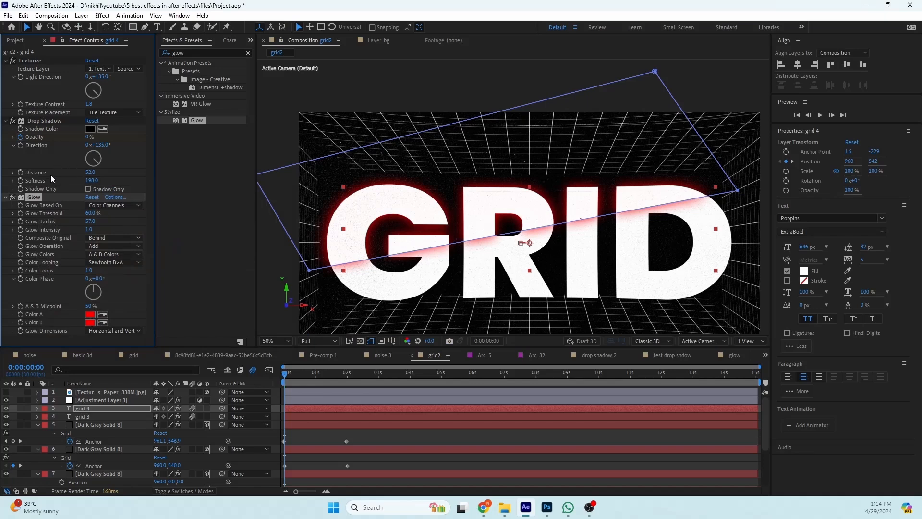
- Copy the red Glow effect from grid 4 and paste it onto the grid 3 text layer
right_click(33, 196)
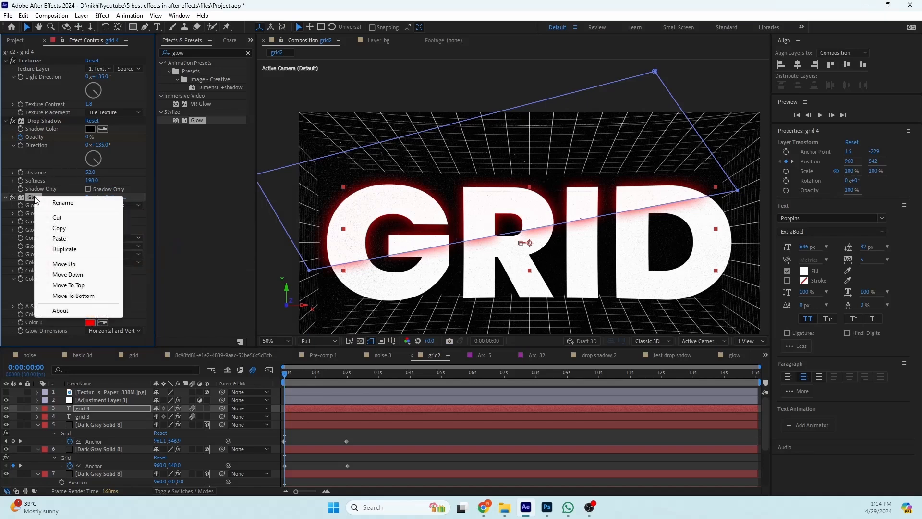
click(44, 230)
click(82, 416)
key(ctrl+v)
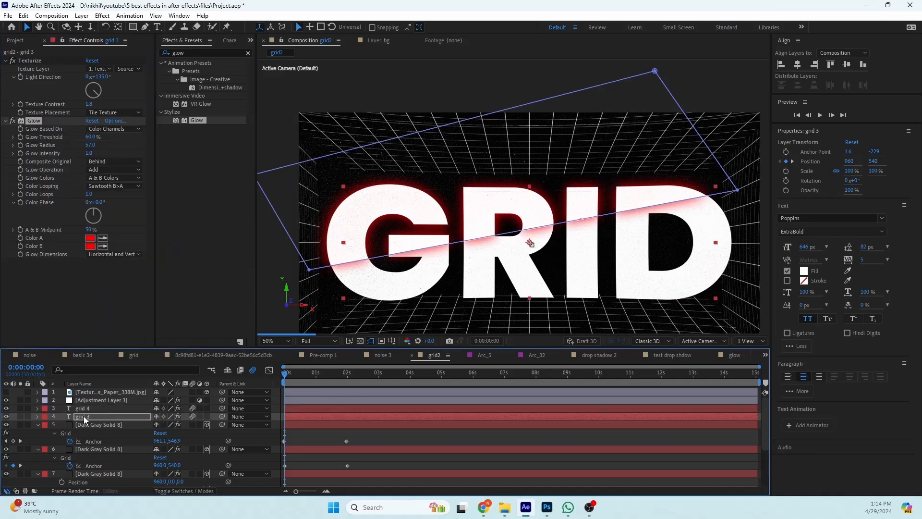
click(355, 426)
scroll(500, 234, down, 2)
drag(510, 202, 488, 162)
scroll(426, 203, up, 2)
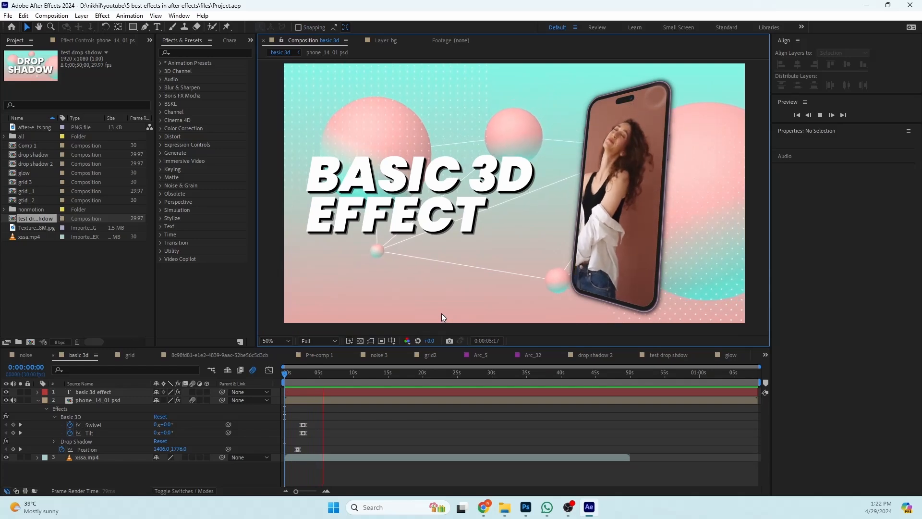
- Stop the basic 3d preview, reveal the phone_14_01 psd layer's keyframed properties and go to its first Swivel keyframe at 0:00:02:12
key(space)
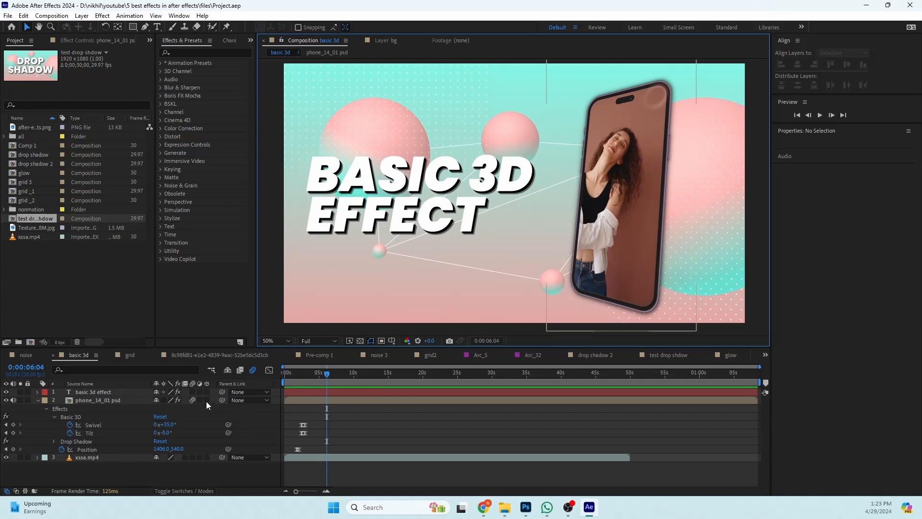
click(38, 400)
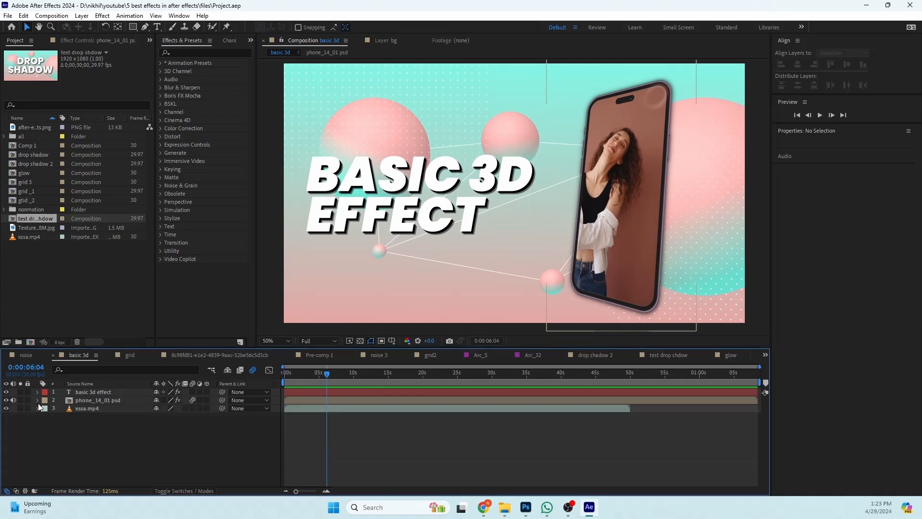
click(87, 402)
key(u)
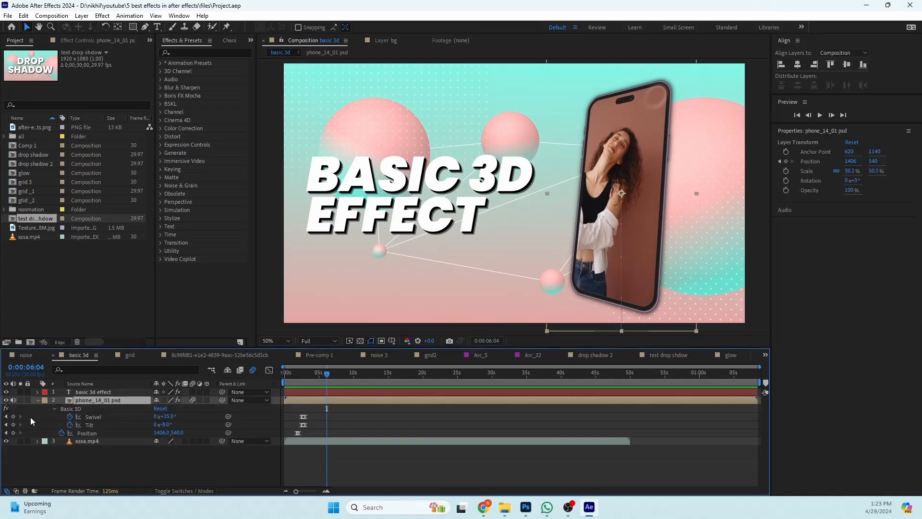
click(6, 417)
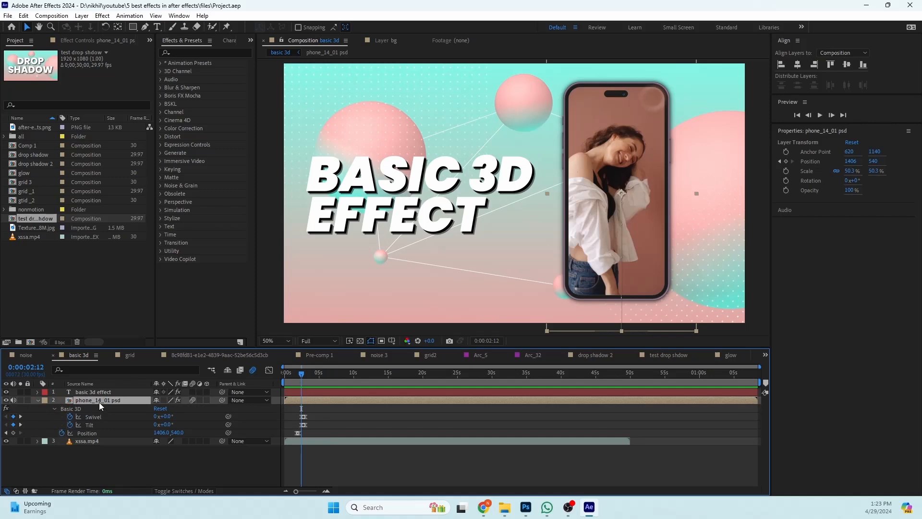
- Delete the existing Basic 3D effect from the phone_14_01 psd layer
click(83, 41)
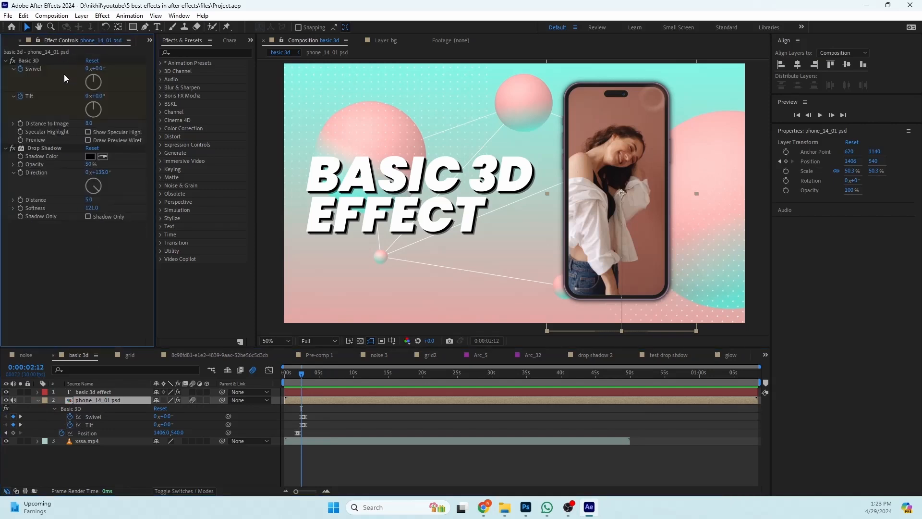
click(27, 60)
key(Delete)
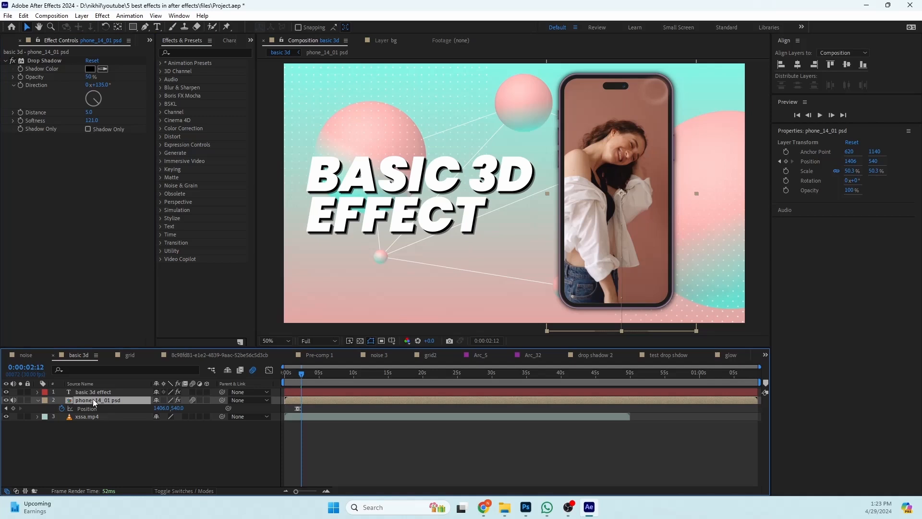
- Apply a new Basic 3D effect to the phone_14_01 psd layer and place Drop Shadow below it in the effect order
key(ctrl+space)
text(basi)
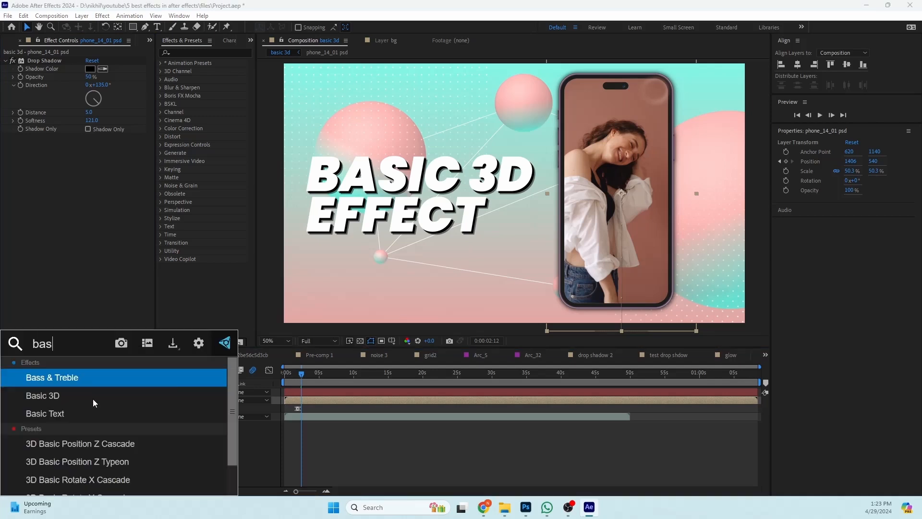
key(Return)
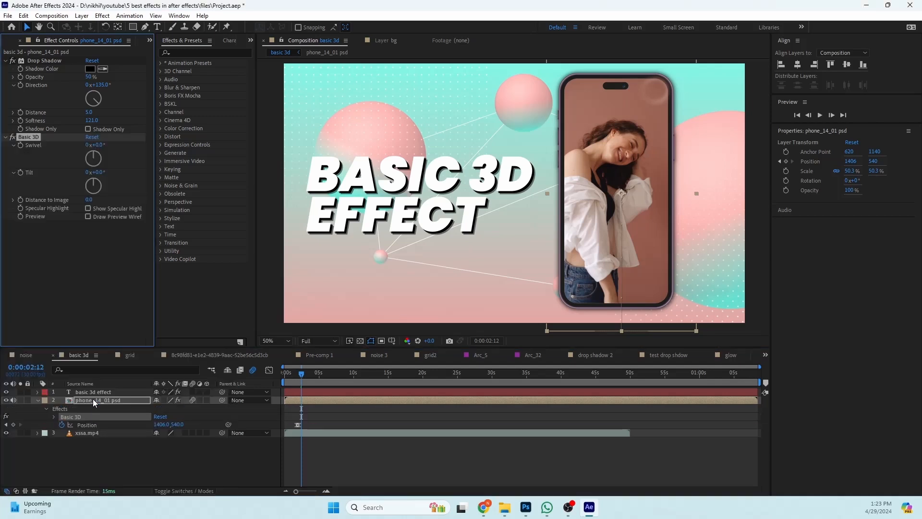
drag(40, 63, 43, 235)
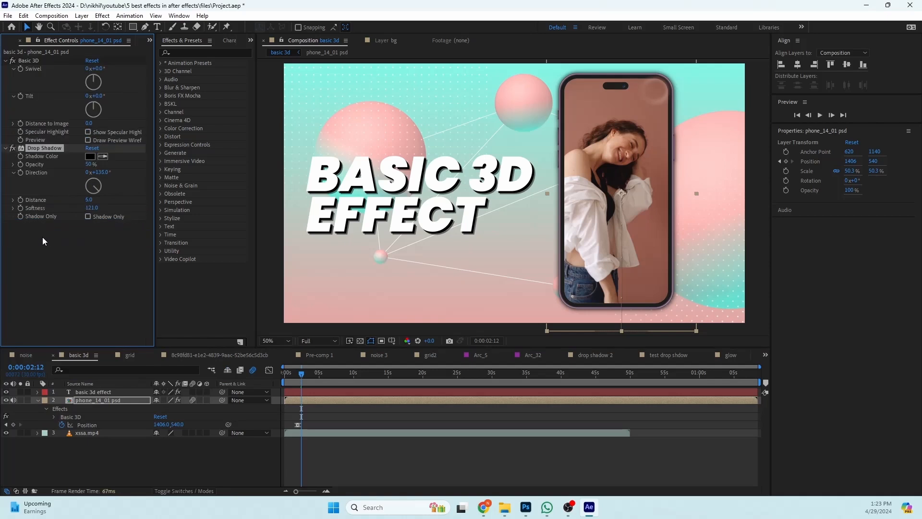
click(61, 253)
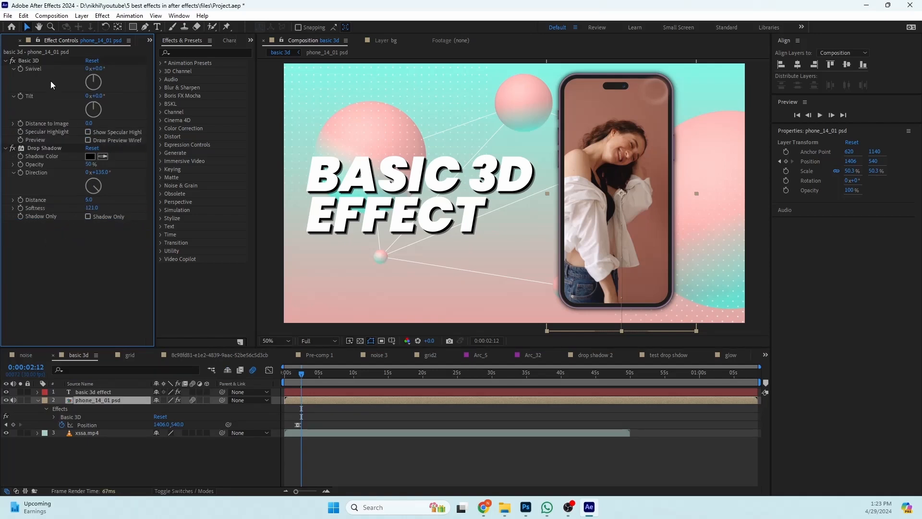
- Try a Swivel of 20° and a Distance to Image of 37 on the phone layer's Basic 3D, and undo the distance change
scroll(578, 169, up, 2)
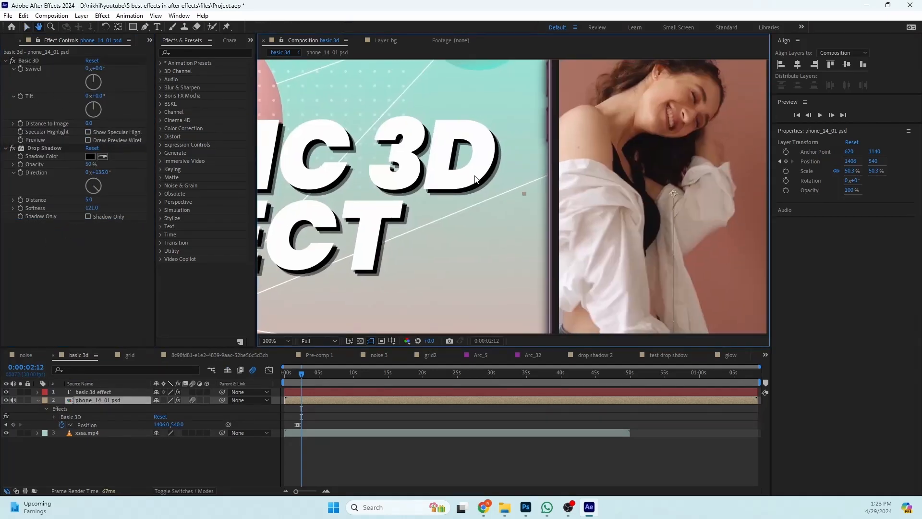
scroll(532, 120, down, 2)
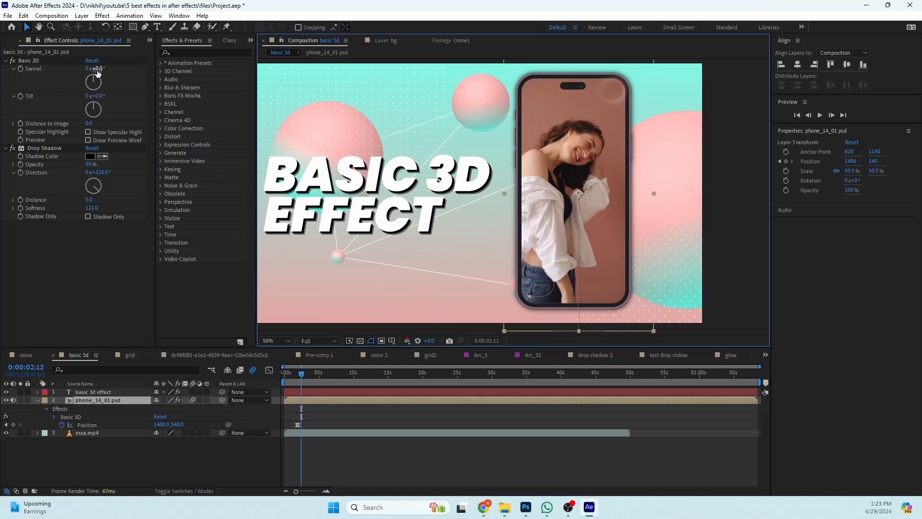
drag(98, 71, 106, 68)
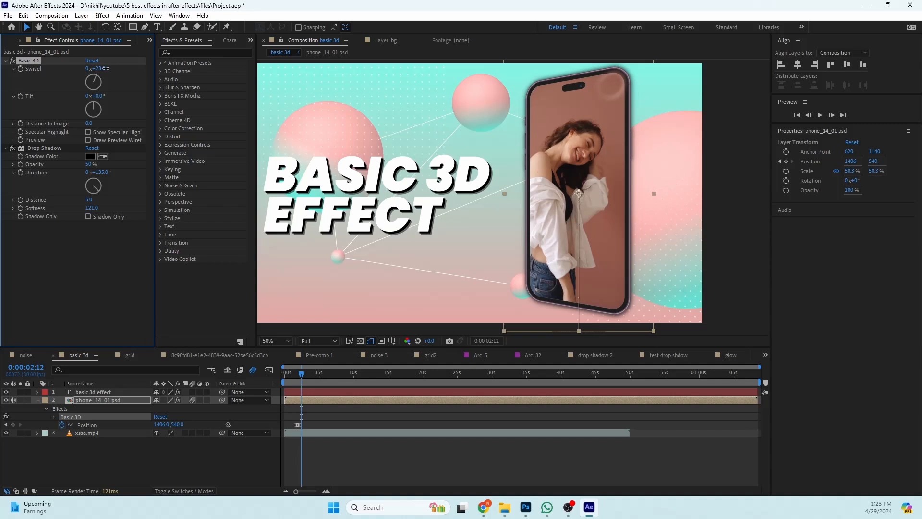
drag(106, 68, 102, 122)
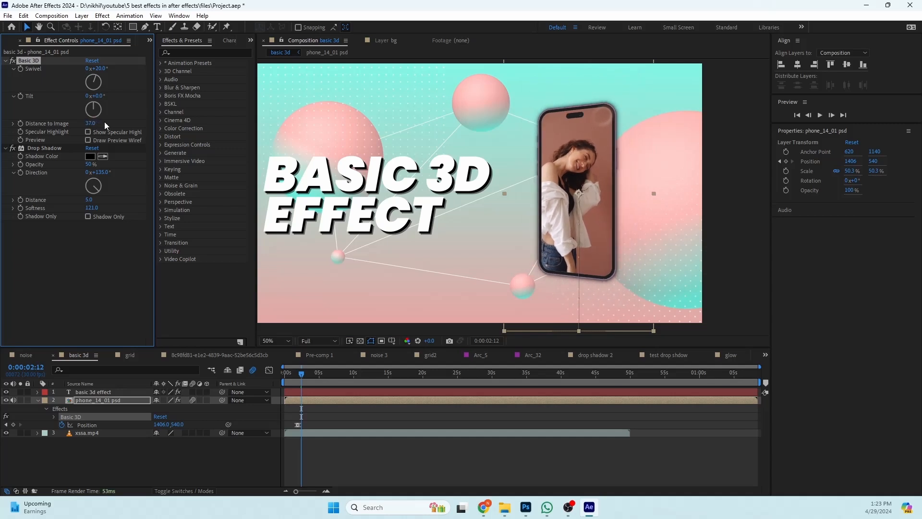
key(ctrl+z)
- Set the phone layer's Basic 3D Swivel to 32° and Tilt to -6°, keyframe both at 0:00:02:12 and reveal the keyframes
drag(96, 69, 91, 96)
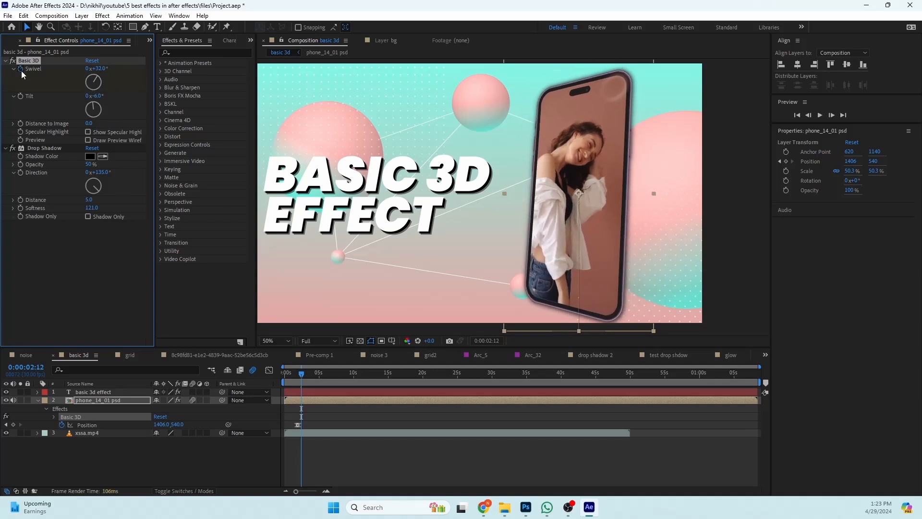
key(u)
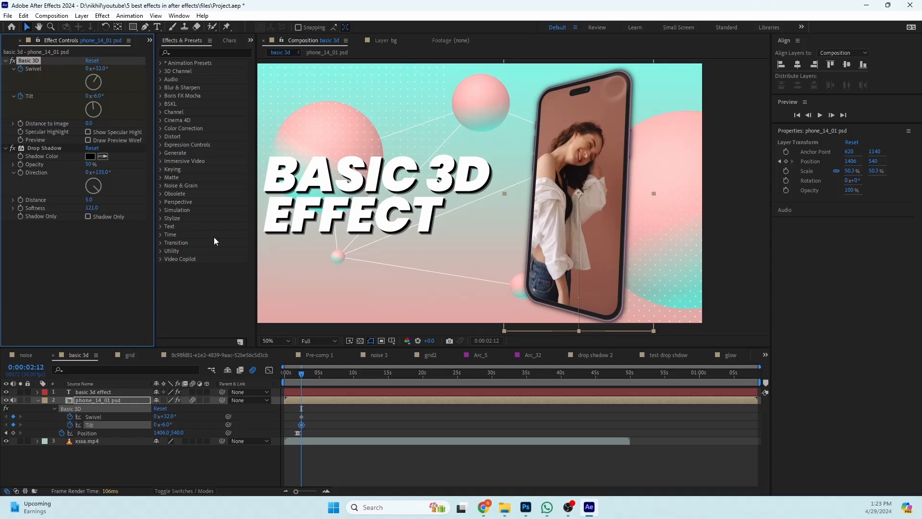
- Go back to 0:00:01:29 and keyframe the phone layer's Basic 3D Swivel and Tilt at 0°
key(Page_Up)
key(Page_Up)
key(Page_Up)
key(Page_Up)
key(Page_Up)
key(Page_Up)
key(Page_Up)
key(Page_Up)
key(Page_Up)
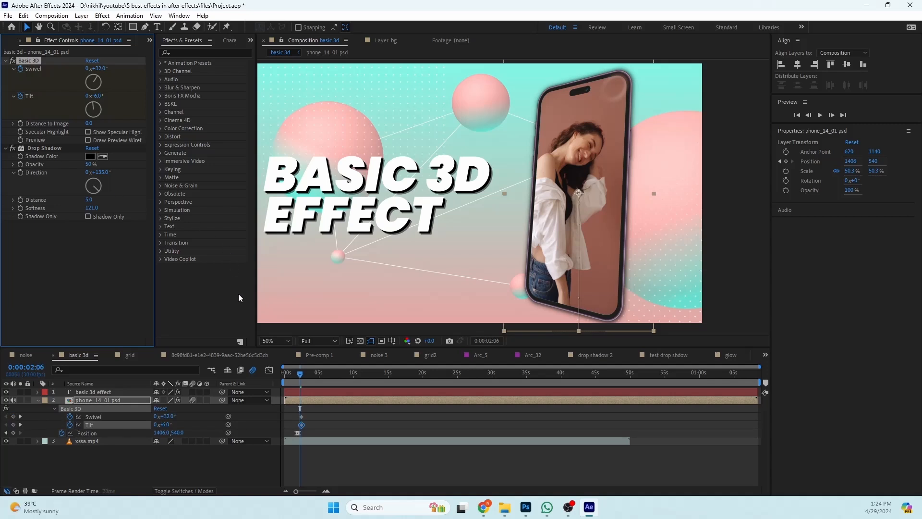
key(Page_Up)
key(Page_Up)
key(Page_Up)
key(Page_Up)
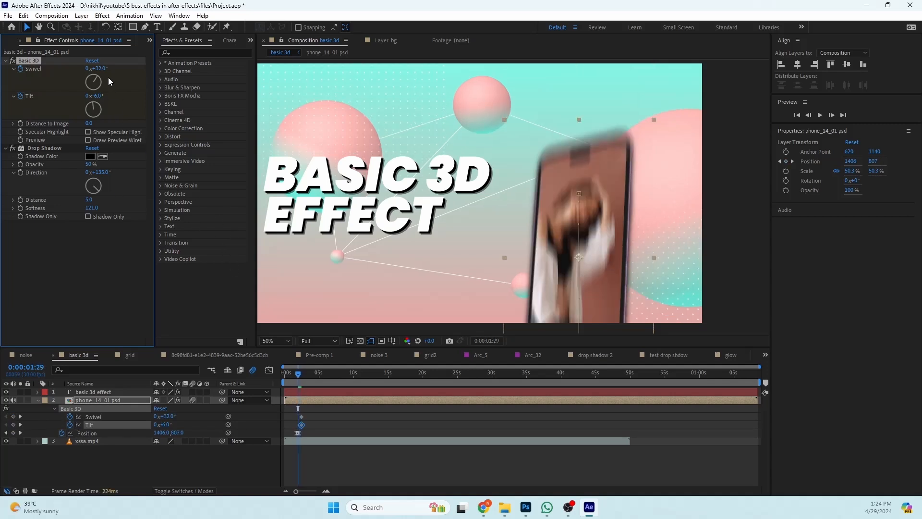
text(0)
key(Tab)
text(0)
key(Return)
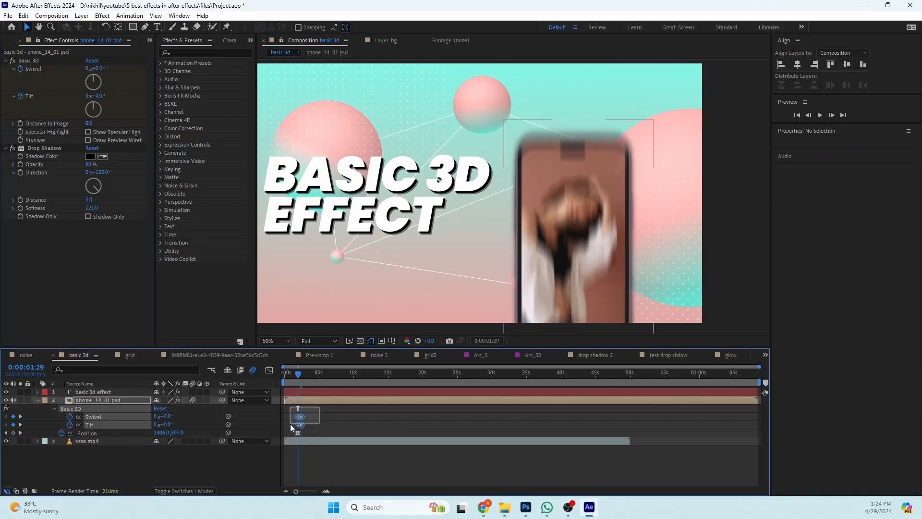
- Apply Easy Ease to the phone layer's Swivel and Tilt keyframes and preview the animation
click(290, 424)
drag(310, 411, 291, 429)
click(331, 416)
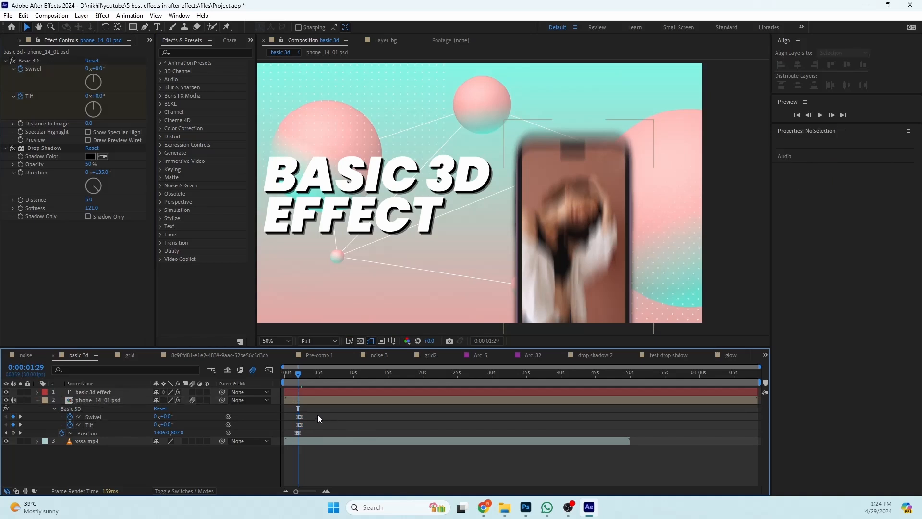
key(space)
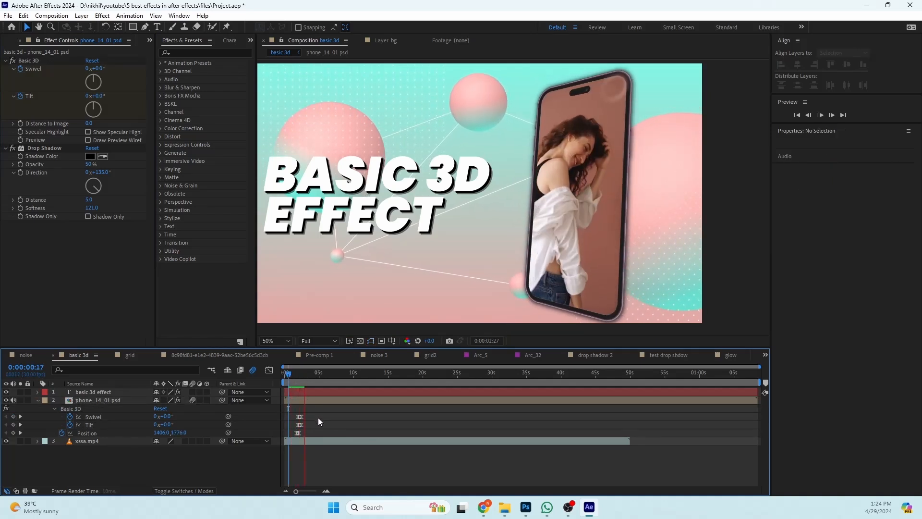
key(space)
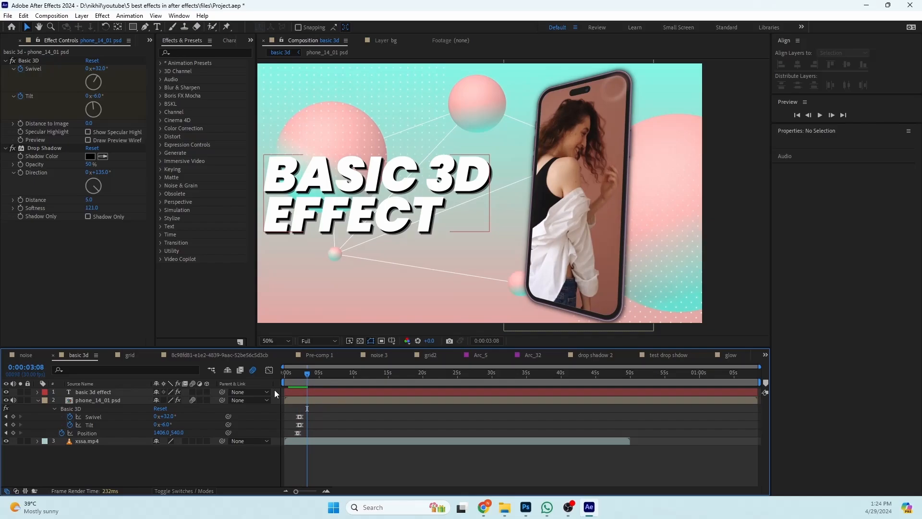